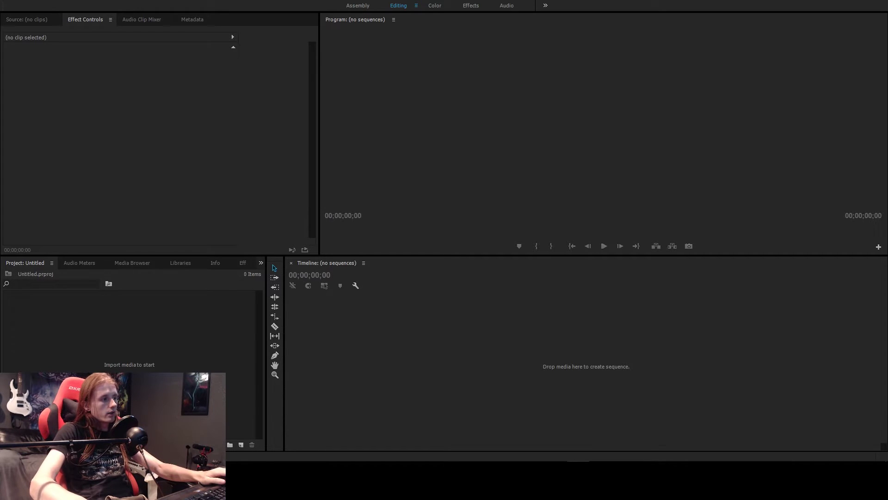
Step: Open logo I1 in Windows Photos and browse the coloured-glow logo images, ending on I7
key(alt+Tab)
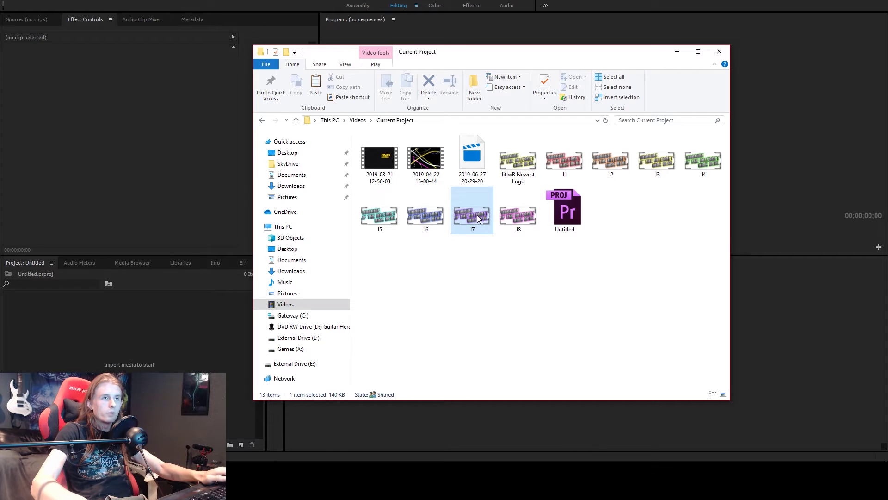
double_click(564, 161)
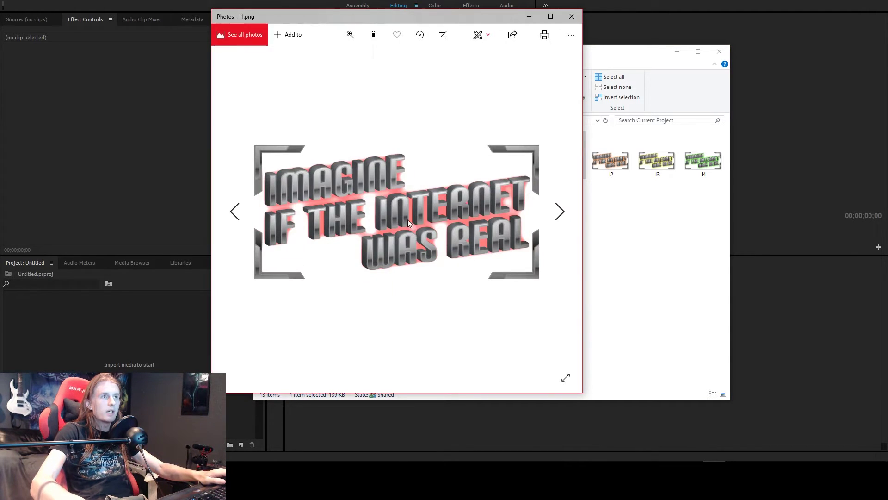
key(Right)
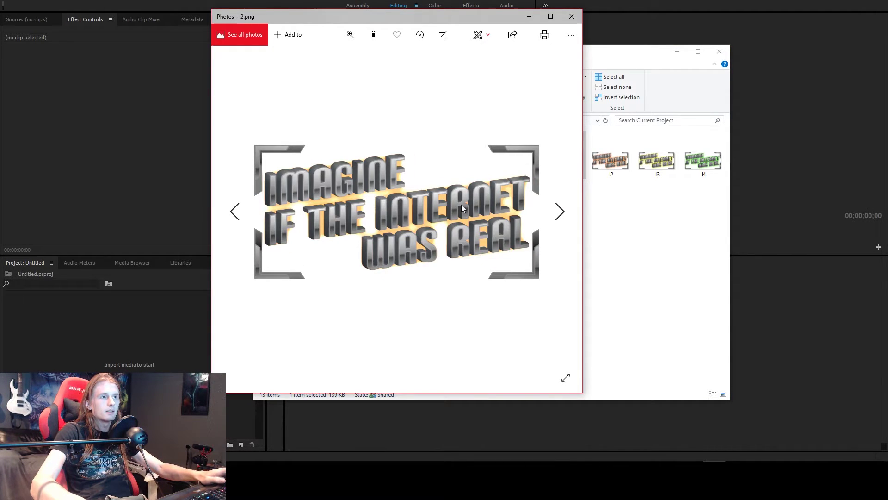
key(Right)
key(Right)
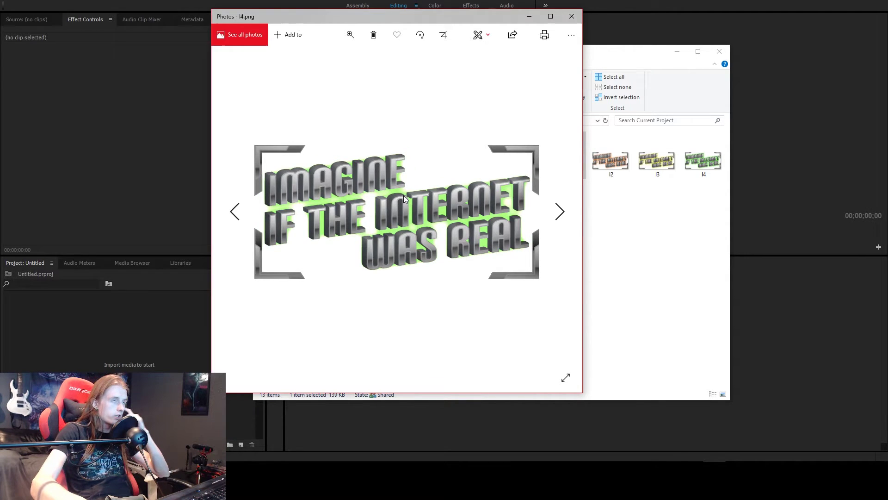
key(Right)
key(Right)
key(Right)
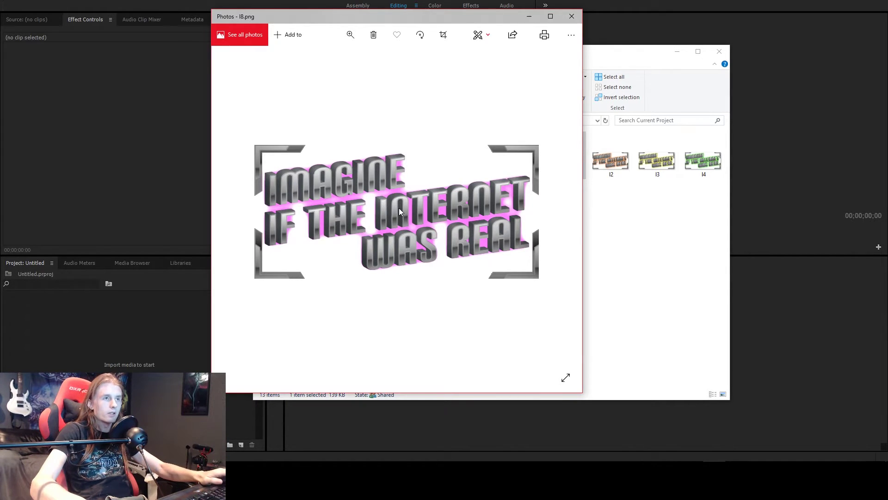
key(Left)
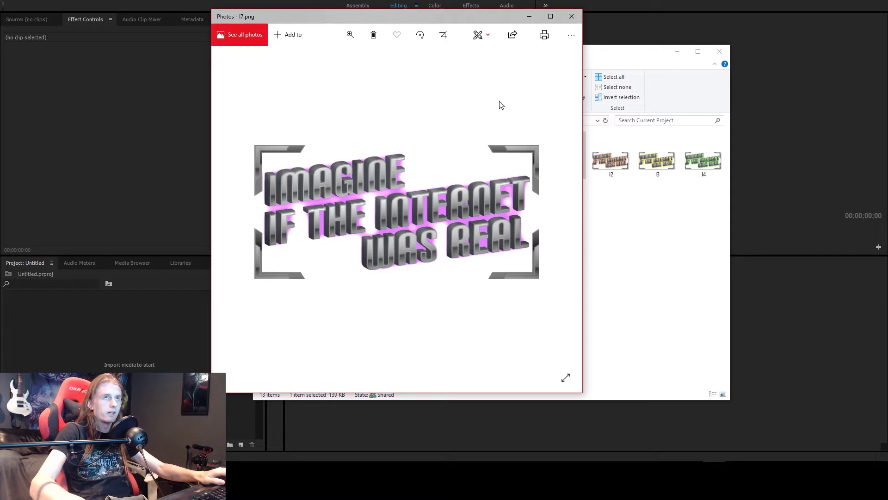
Step: Close Photos and play the 2019-03-21 DVD video to check it
click(572, 16)
click(555, 279)
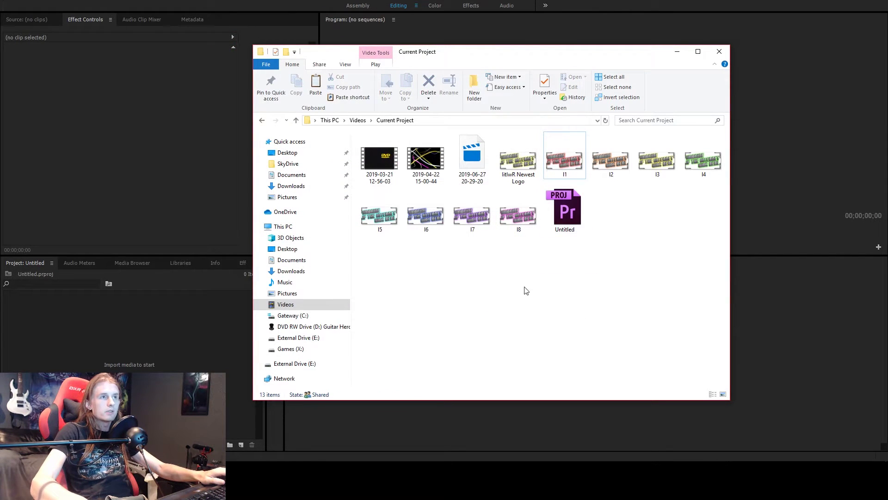
click(381, 157)
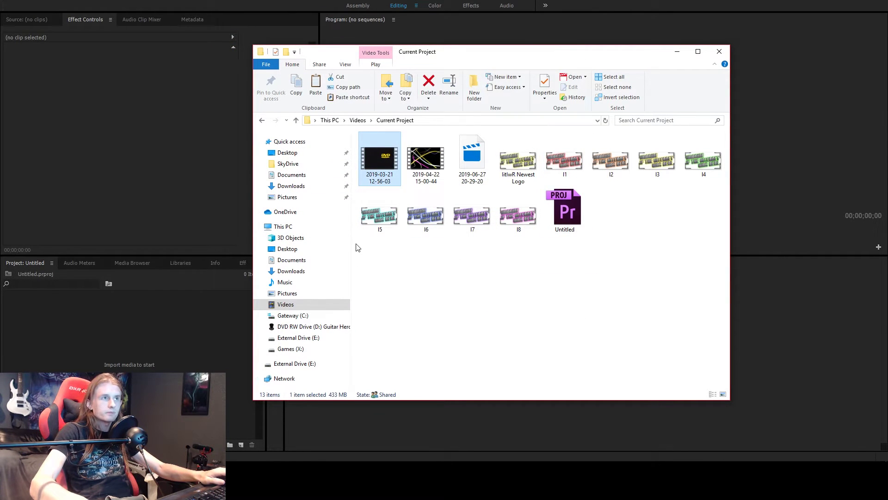
click(429, 261)
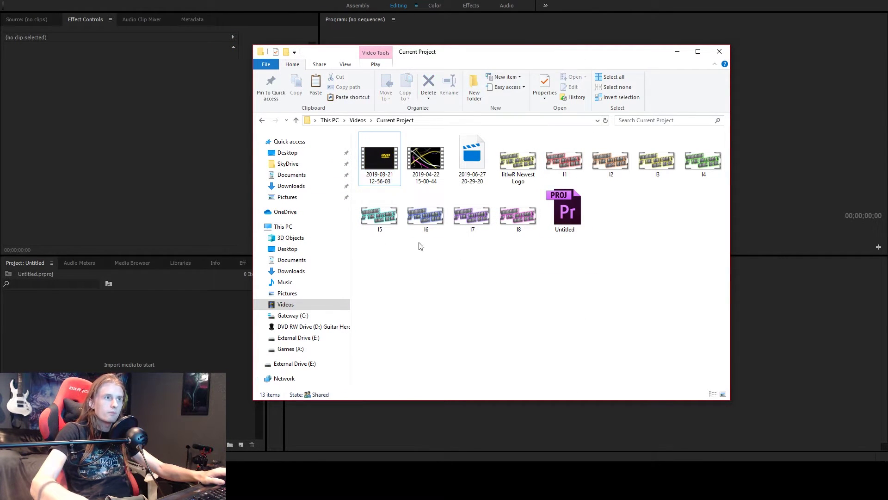
double_click(381, 167)
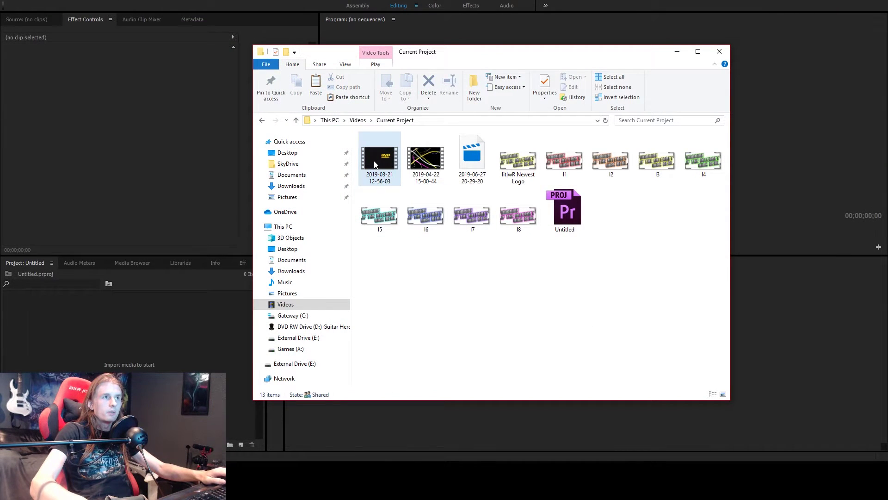
click(417, 212)
Step: Select the 2019-03-21 DVD video and logos I1–I8 and drag them into Premiere's Project panel
click(379, 160)
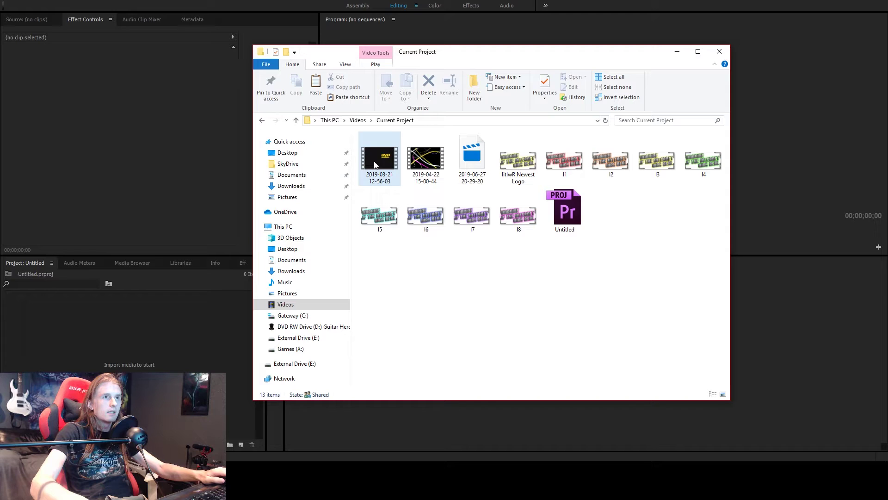
ctrl+click(524, 162)
ctrl+click(572, 163)
ctrl+click(618, 162)
ctrl+click(664, 162)
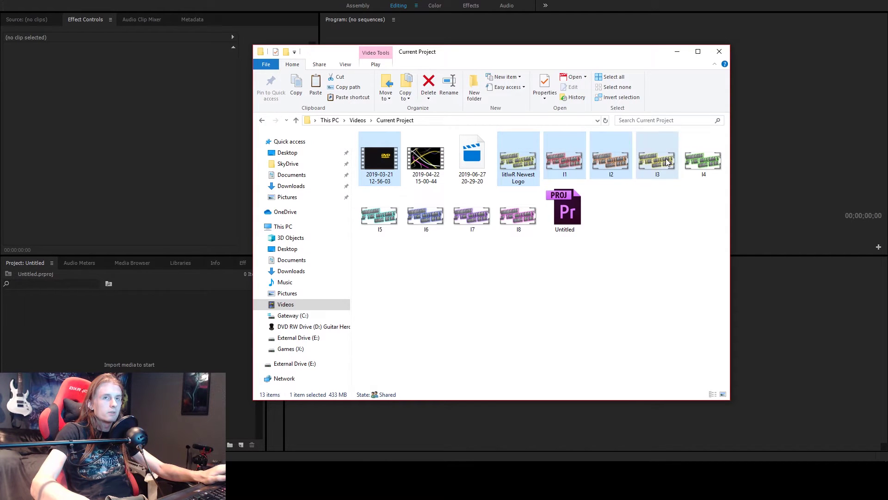
ctrl+click(709, 159)
ctrl+click(512, 158)
ctrl+click(518, 214)
ctrl+click(471, 214)
ctrl+click(425, 213)
ctrl+click(379, 214)
drag(380, 214, 222, 339)
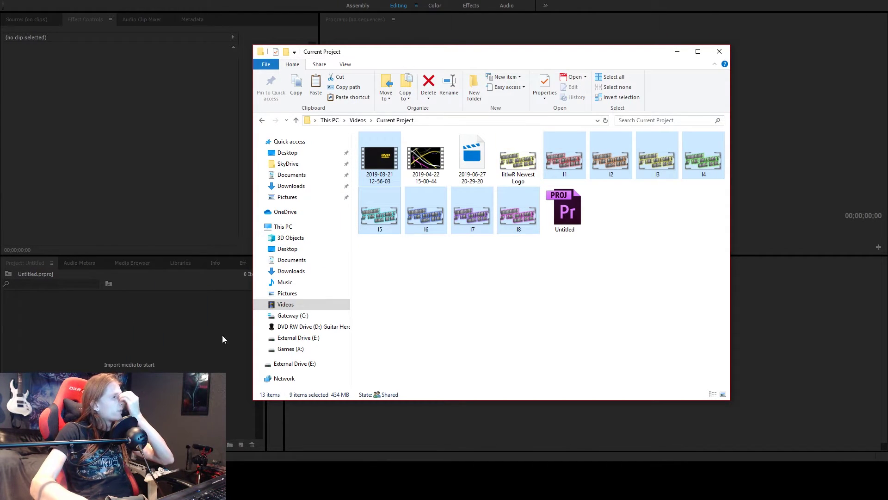
Step: Preview the 2019-04-22 video full screen, then close the player and leave Explorer
double_click(437, 158)
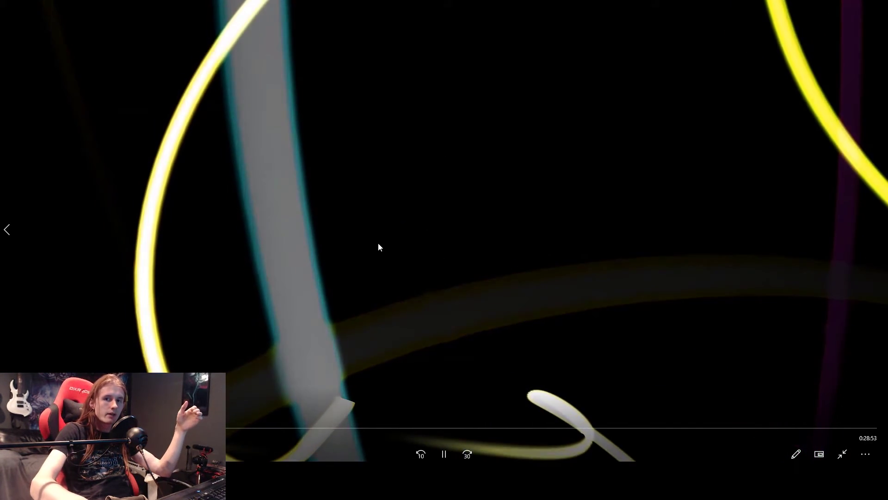
key(alt+F4)
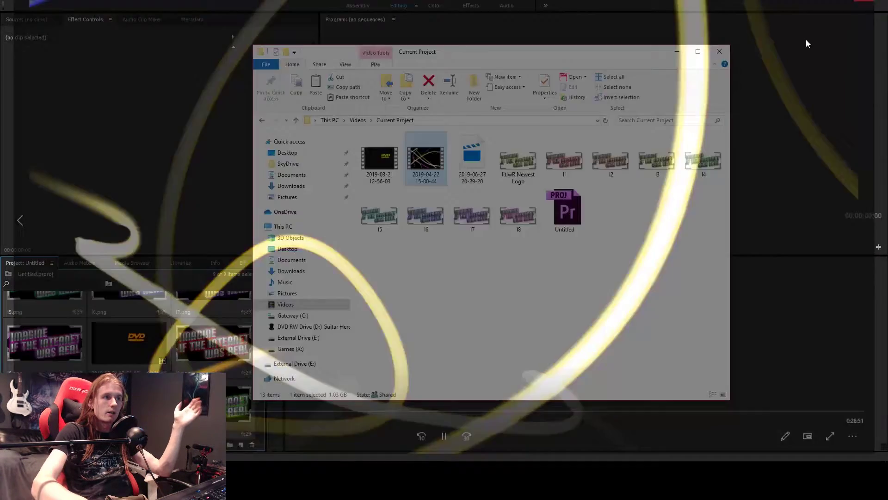
key(alt+Tab)
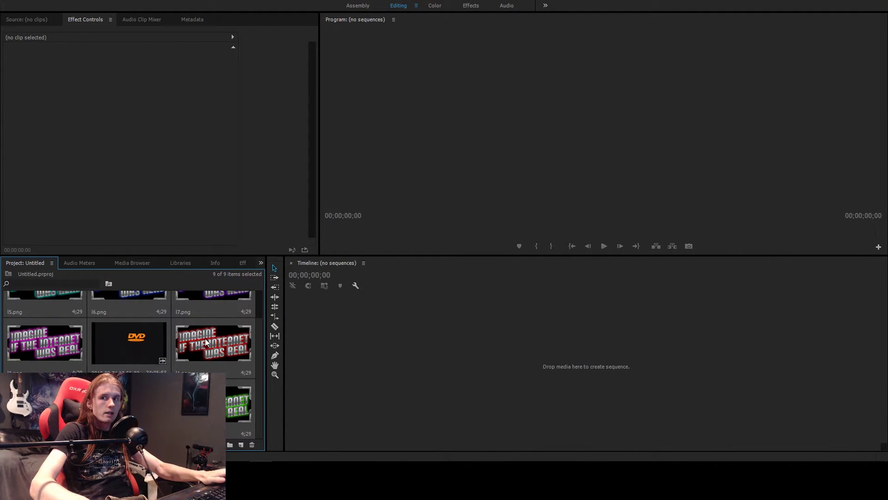
Step: Drop the 2019-03-21 DVD clip onto the empty Timeline to make a sequence, and play its opening seconds
scroll(239, 401, up, 1)
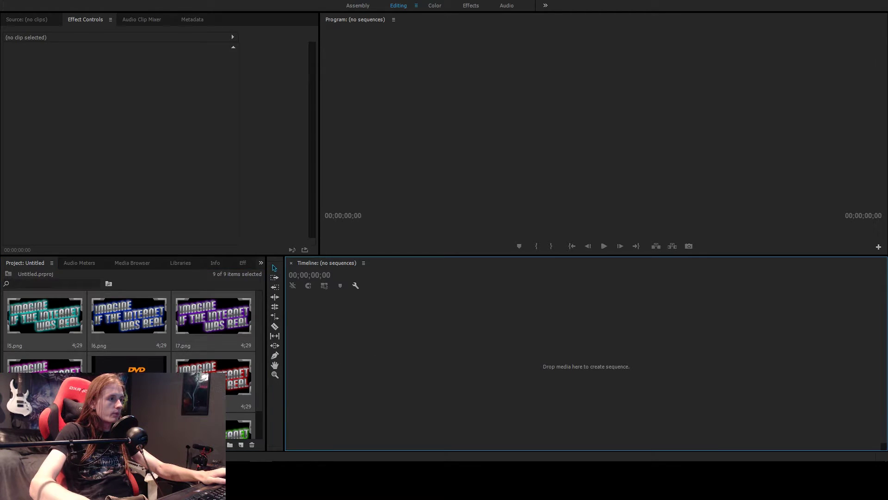
scroll(37, 336, down, 1)
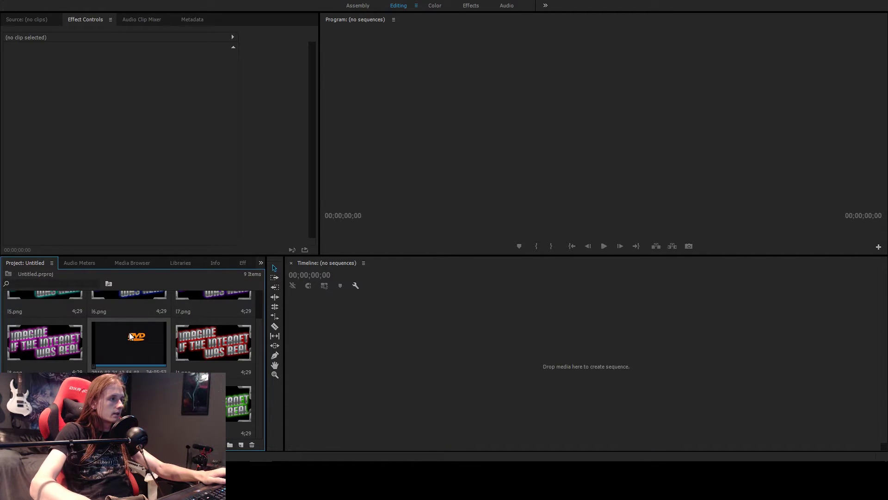
drag(133, 340, 393, 353)
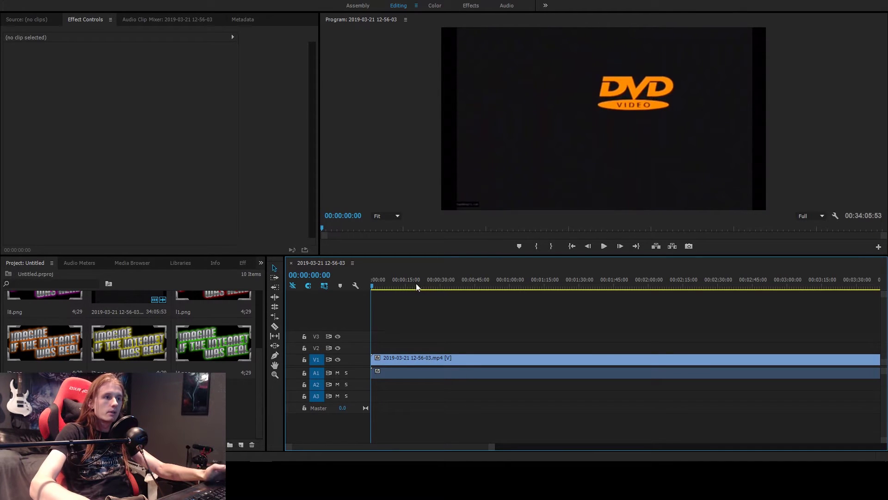
key(space)
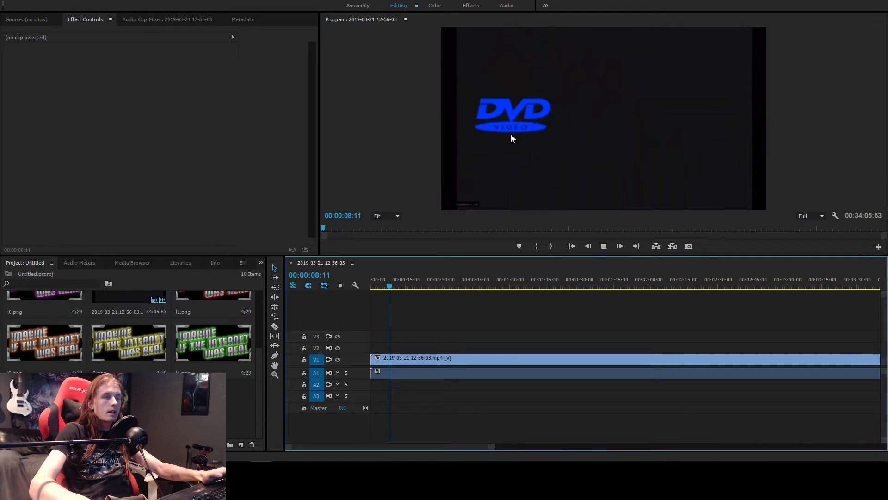
key(space)
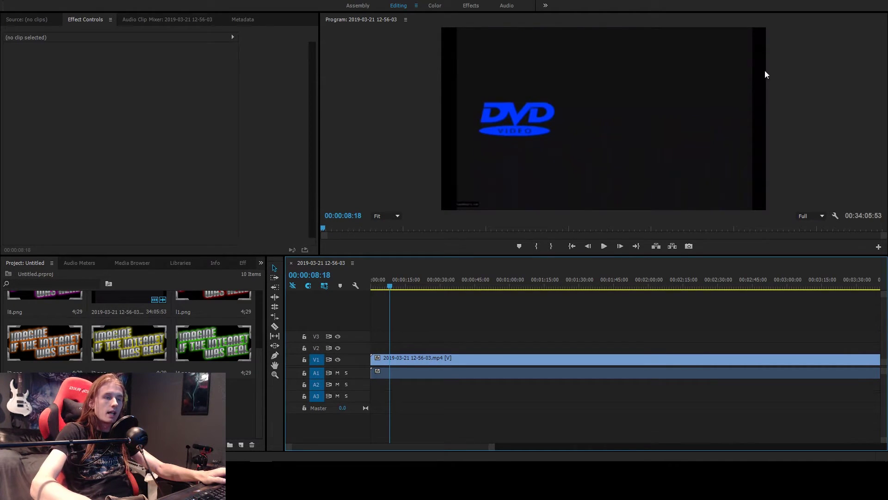
Step: Unlink the DVD clip's audio and delete the audio clip
right_click(451, 356)
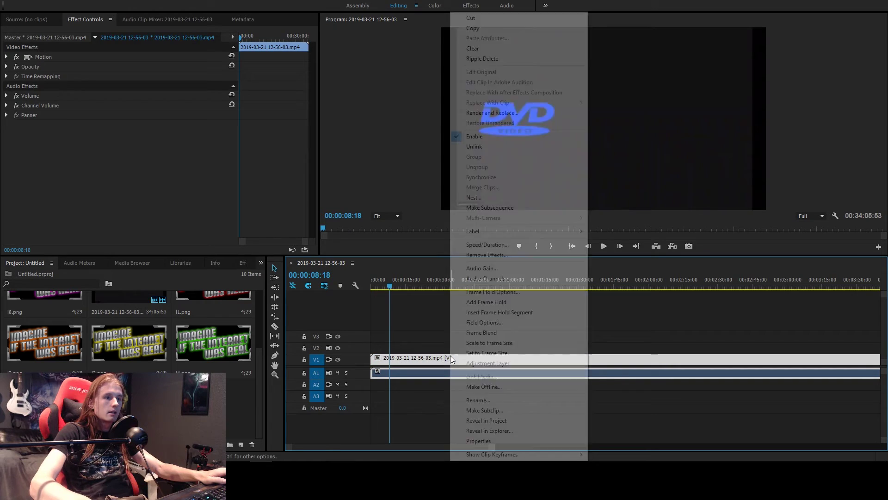
click(498, 144)
click(417, 372)
key(Delete)
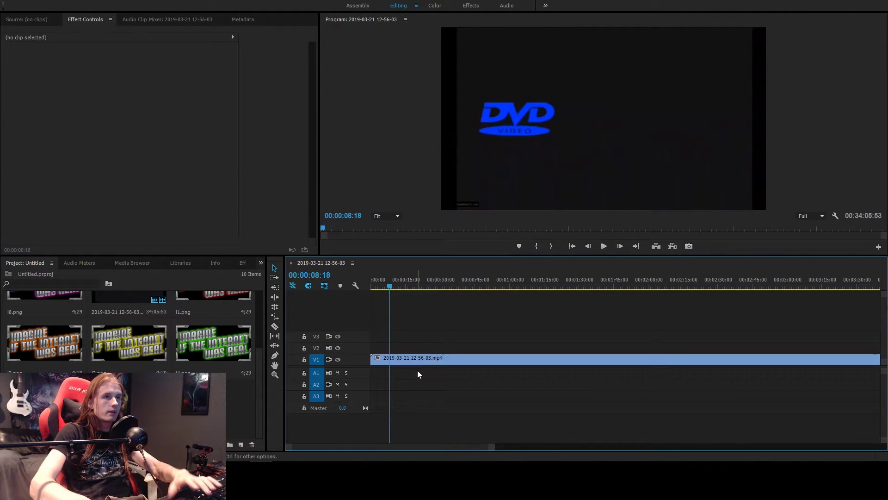
click(436, 360)
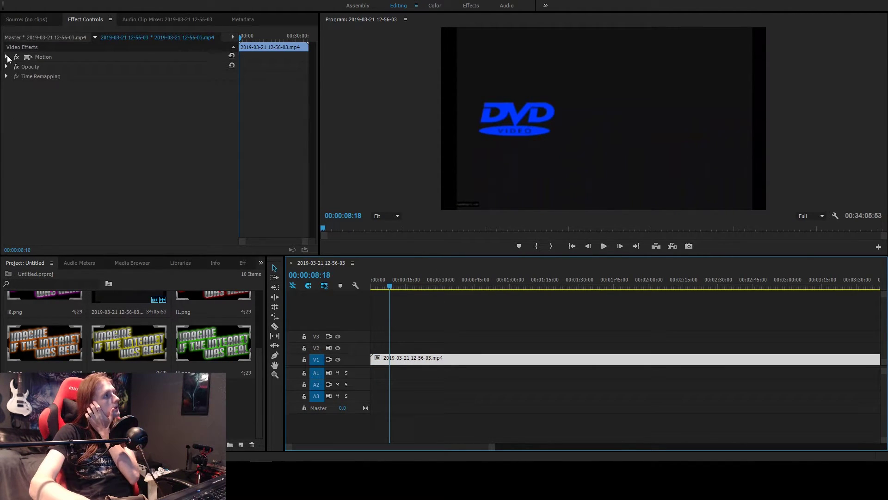
Step: Turn off Uniform Scale, stretch the DVD clip's width to about 107–110%, and preview playback
click(7, 57)
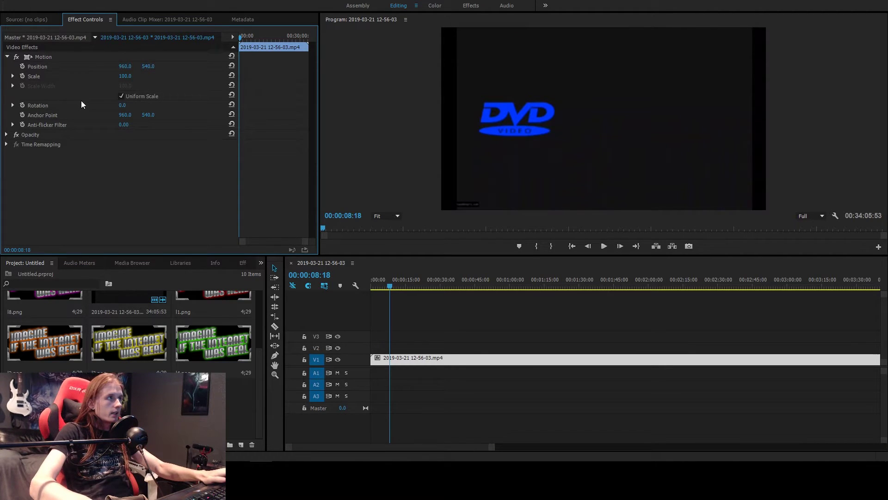
click(13, 76)
click(13, 77)
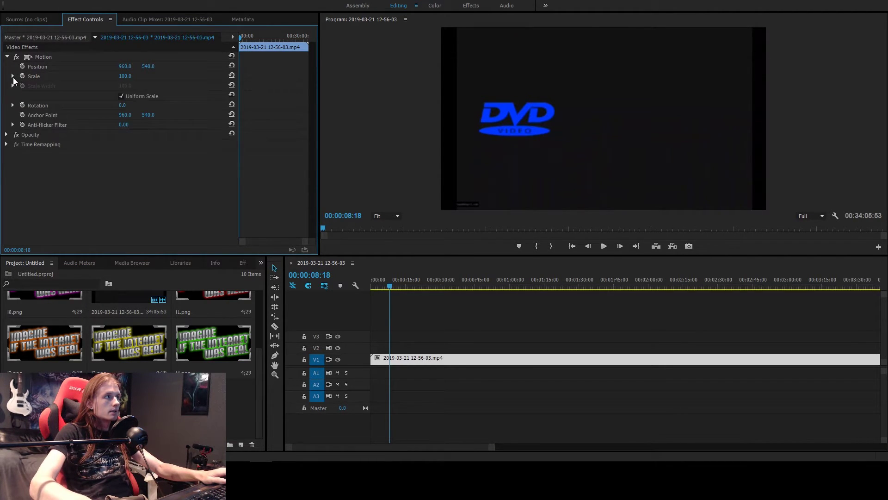
click(120, 96)
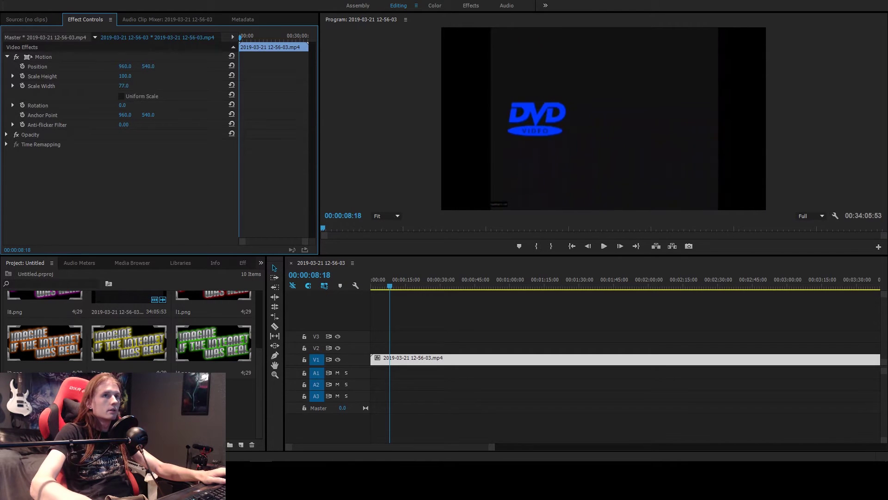
drag(125, 85, 130, 86)
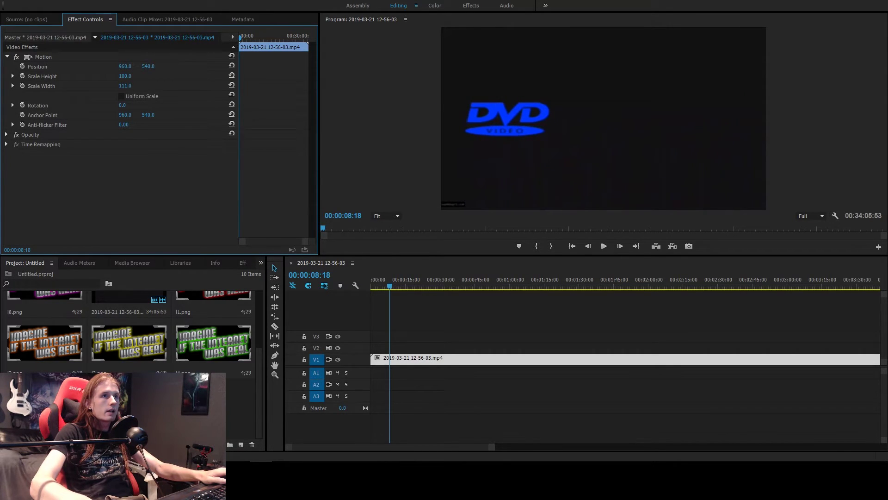
key(space)
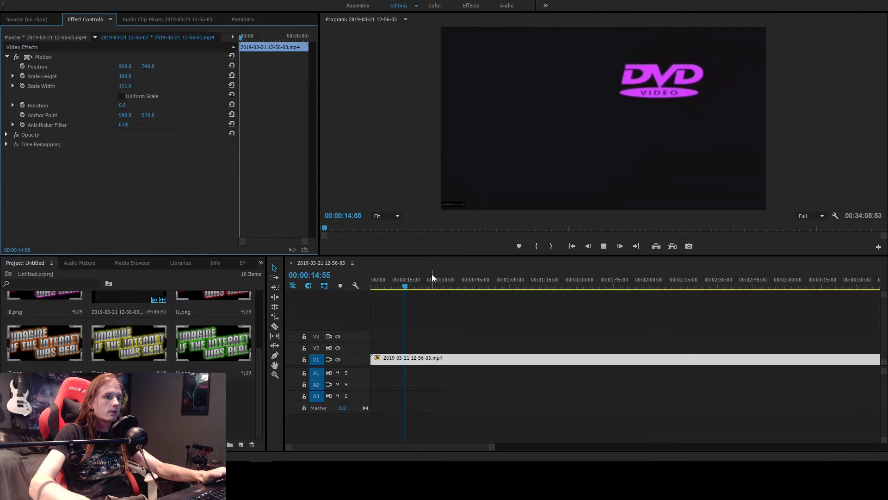
key(space)
mouse_move(127, 87)
mouse_down()
mouse_move(120, 87)
mouse_move(127, 87)
mouse_up()
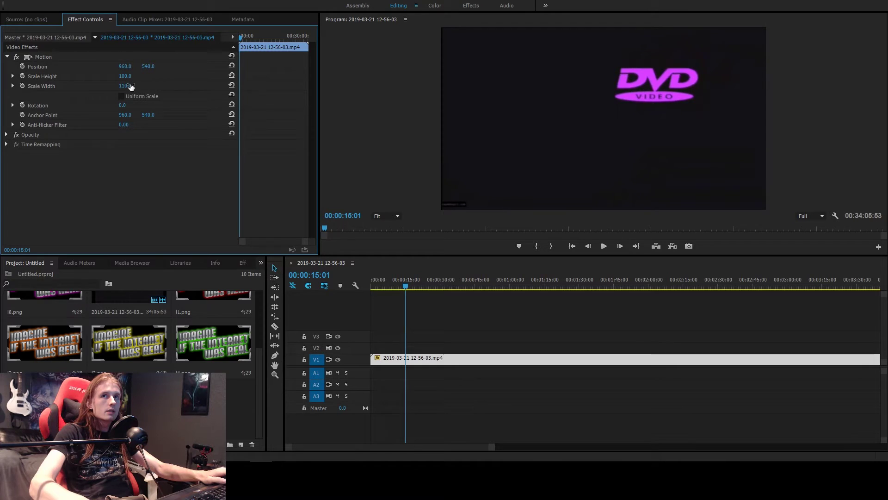
key(space)
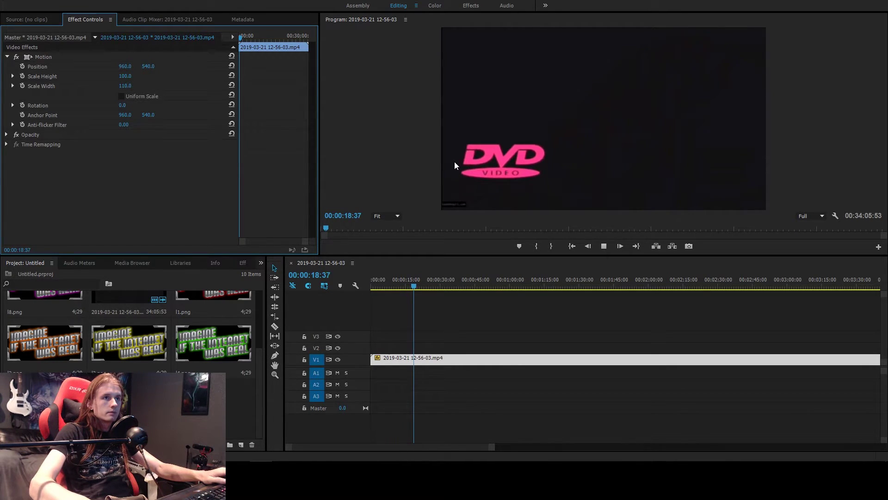
drag(469, 313, 521, 327)
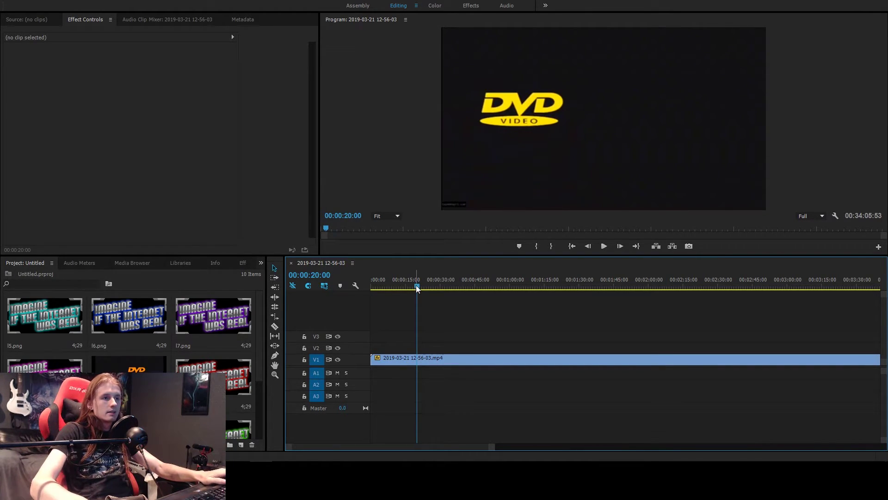
Step: Return the playhead to the sequence start and switch the Project panel to List view
drag(416, 288, 413, 290)
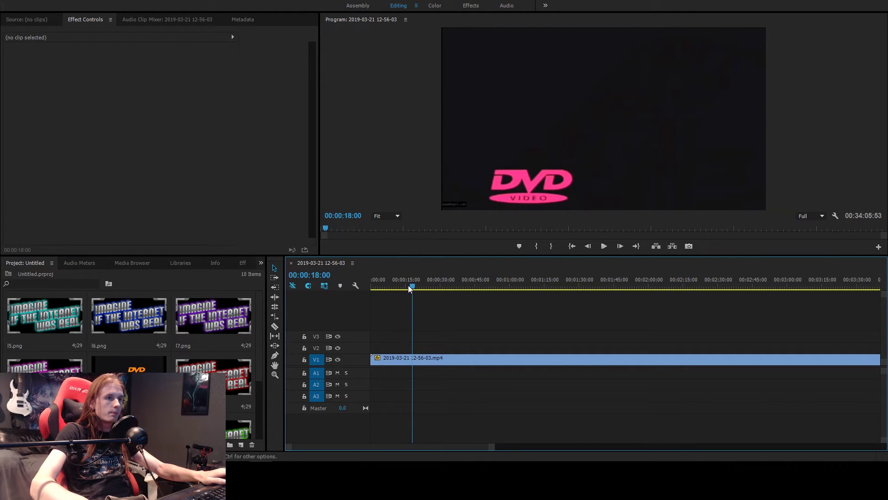
key(Home)
mouse_move(49, 323)
mouse_down()
mouse_move(387, 322)
mouse_move(387, 337)
mouse_move(42, 326)
mouse_up()
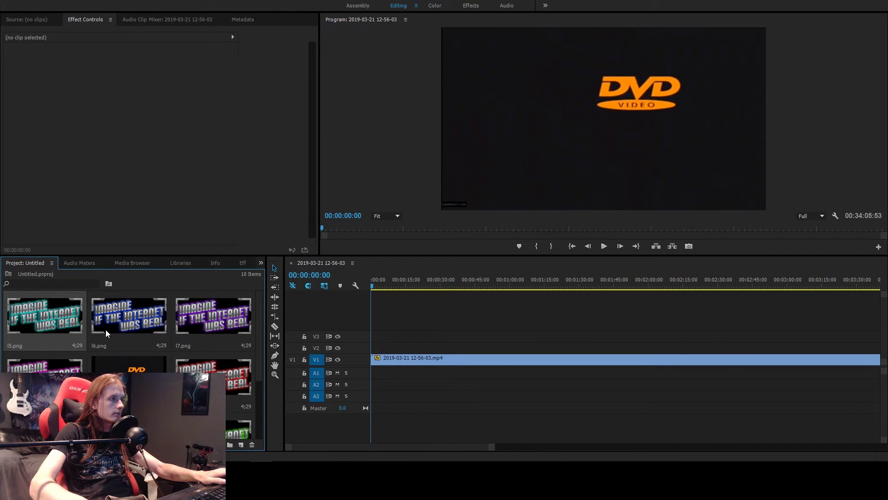
scroll(106, 330, down, 3)
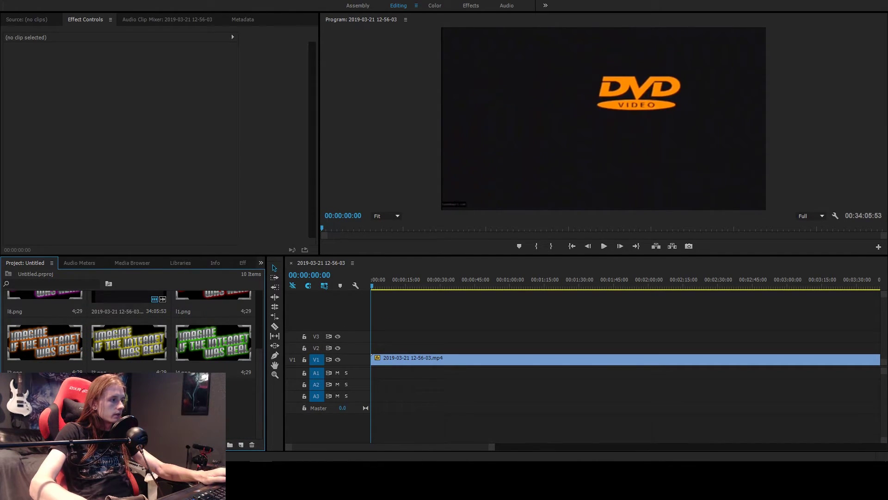
key(ctrl+Page_Up)
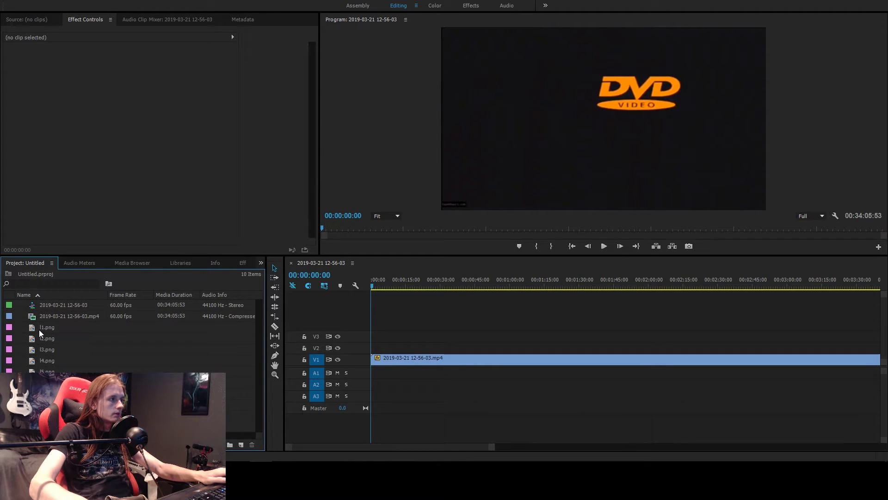
Step: Place I1.png on track V2 above the DVD video at the sequence start
drag(33, 329, 603, 105)
drag(375, 349, 376, 347)
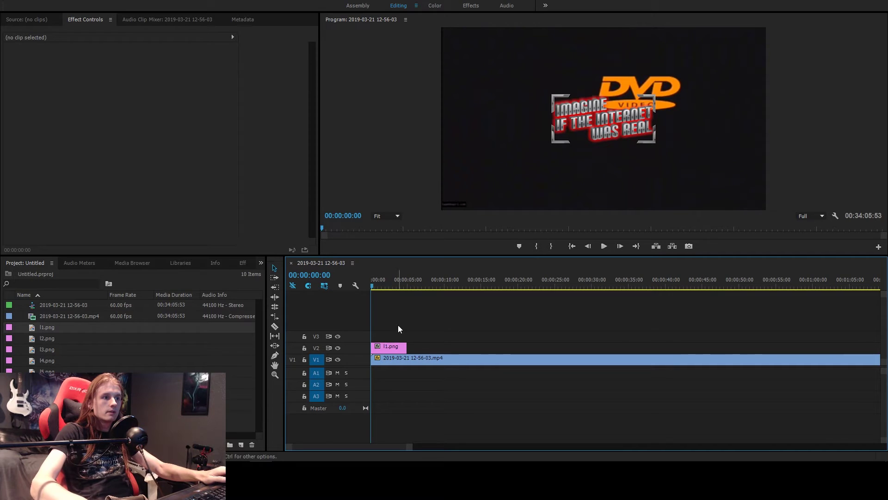
click(397, 349)
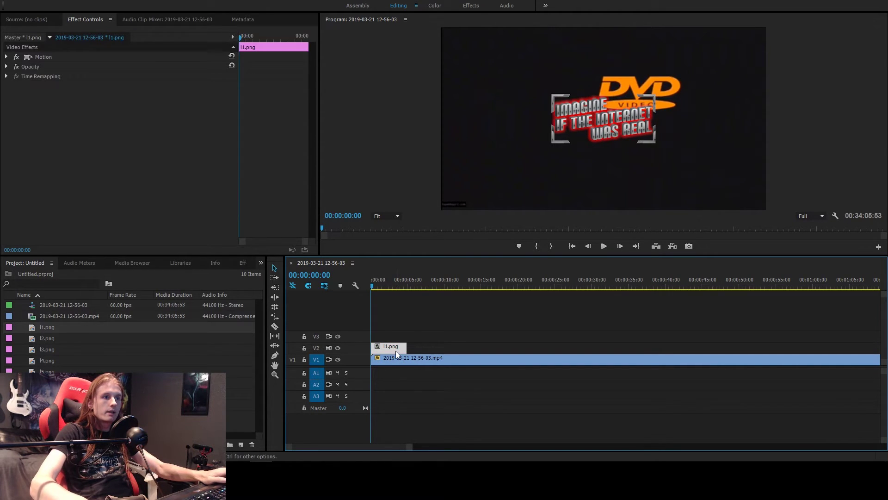
Step: Scale I1.png to 80 width and 68 height with Uniform Scale off, at position 1169, 387
click(7, 57)
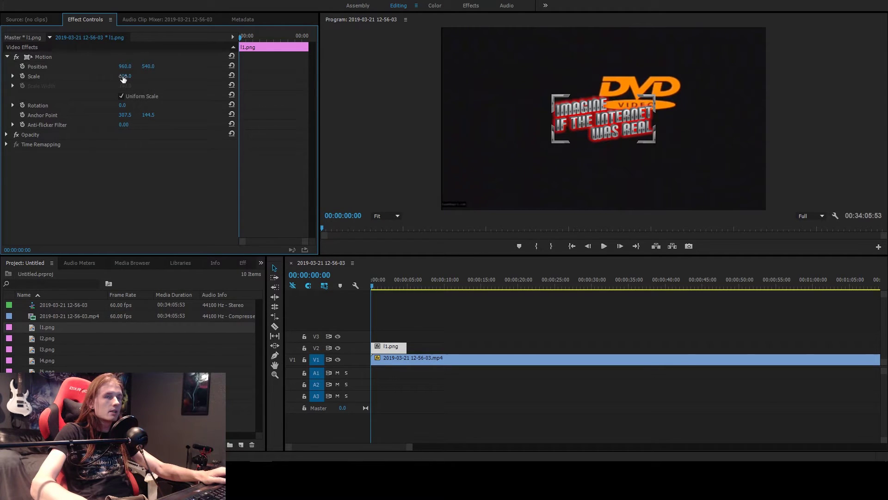
drag(123, 79, 229, 68)
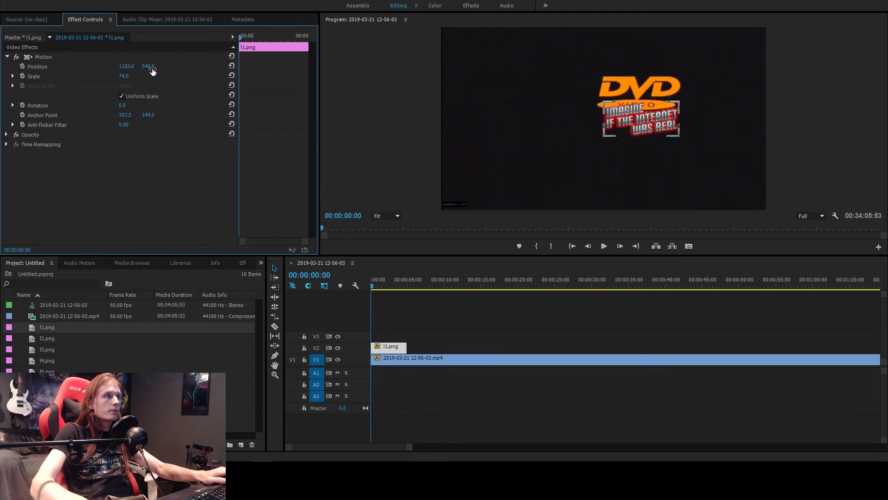
drag(152, 71, 84, 71)
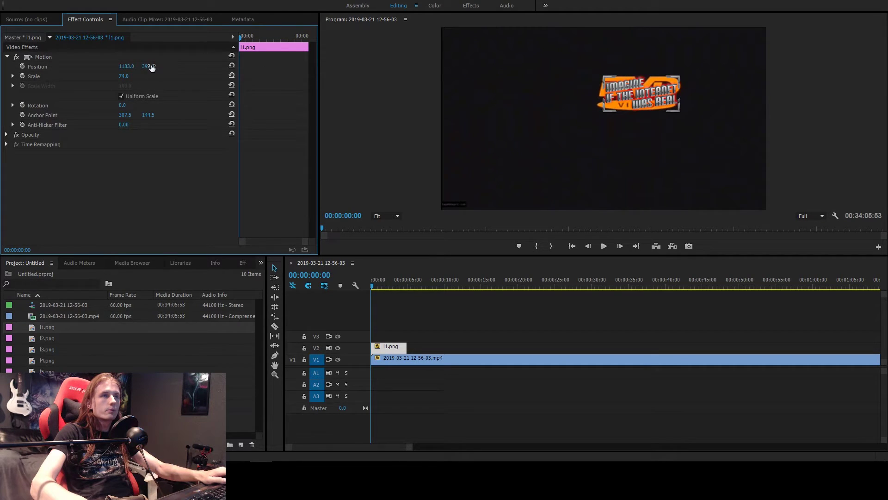
click(122, 96)
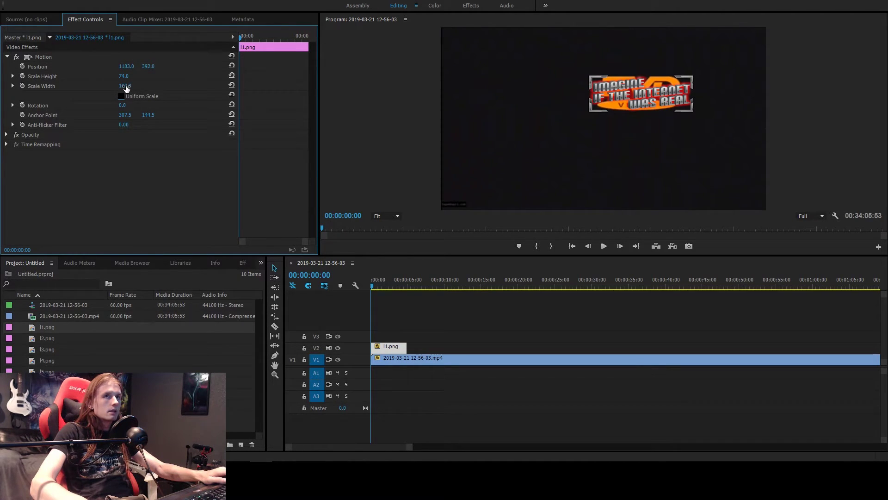
mouse_move(125, 77)
mouse_down()
mouse_move(139, 78)
mouse_move(121, 77)
mouse_move(134, 67)
mouse_up()
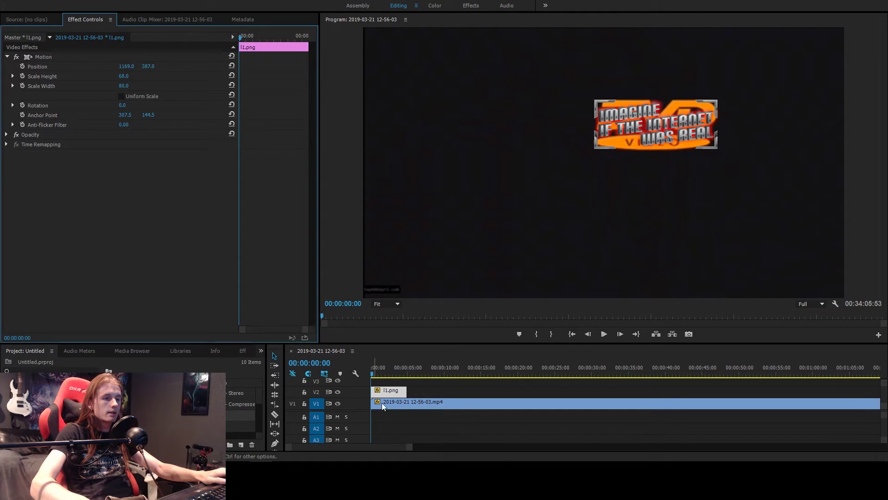
Step: Copy the I1.png clip, zoom the timeline in, and find the frame where the logo changes colour
click(396, 390)
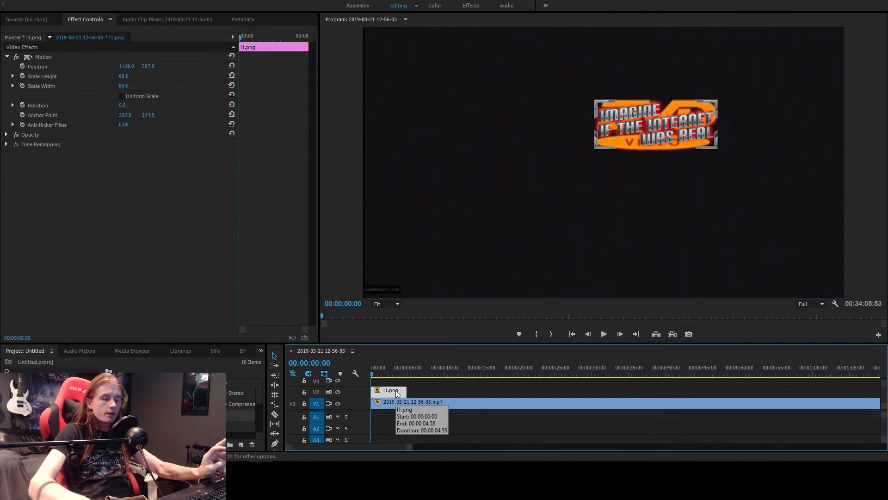
right_click(395, 390)
click(419, 66)
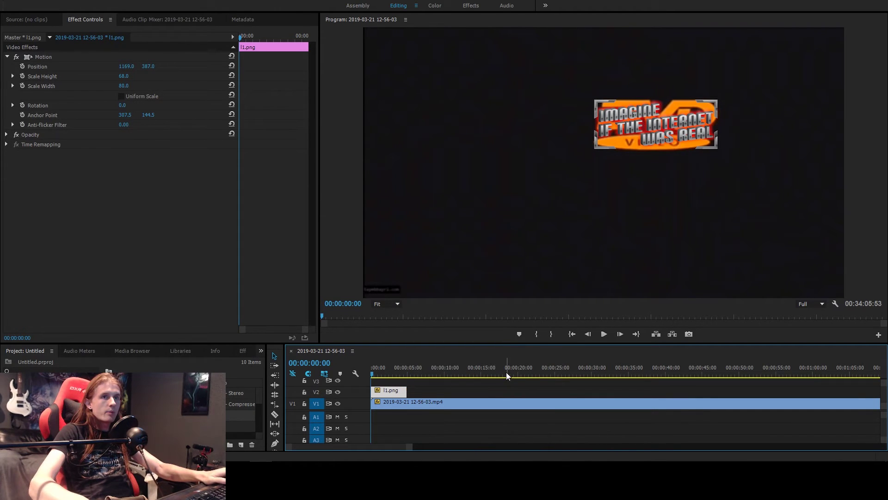
click(413, 386)
key(equal)
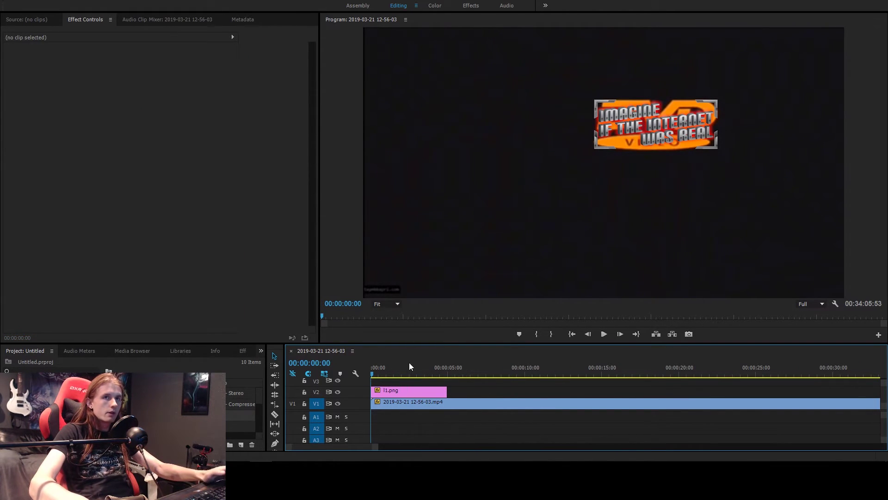
click(402, 390)
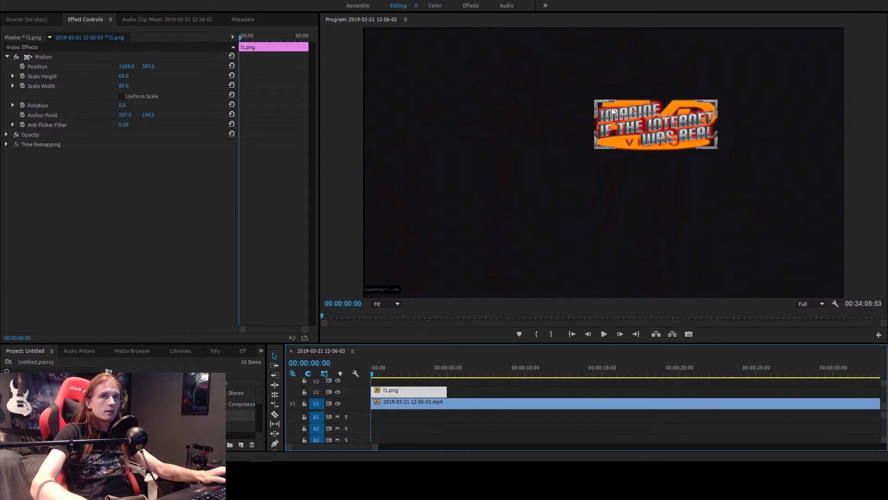
key(space)
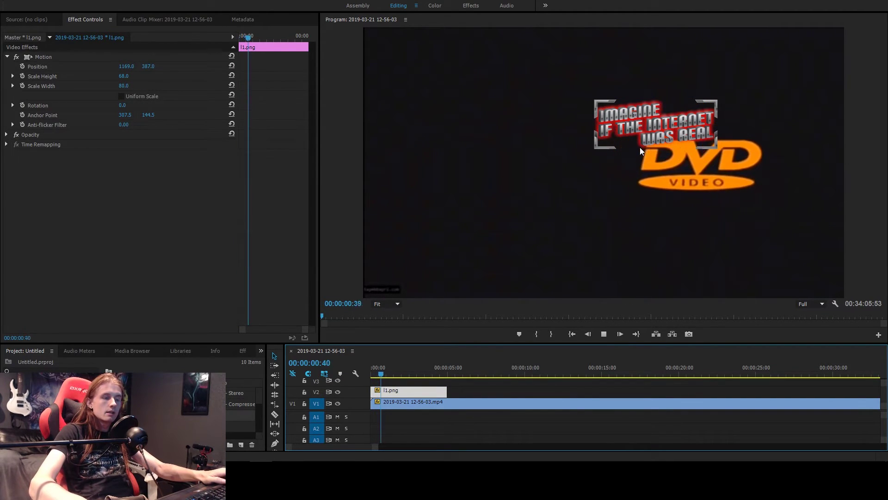
key(space)
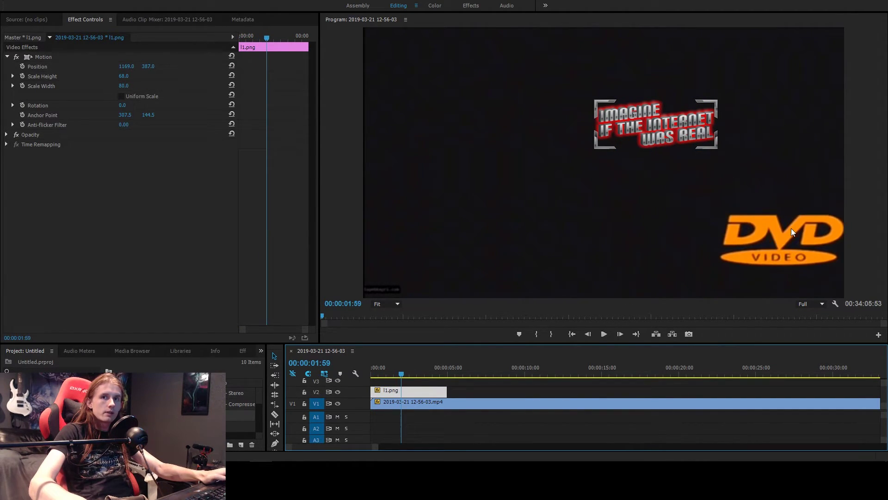
drag(402, 377, 403, 377)
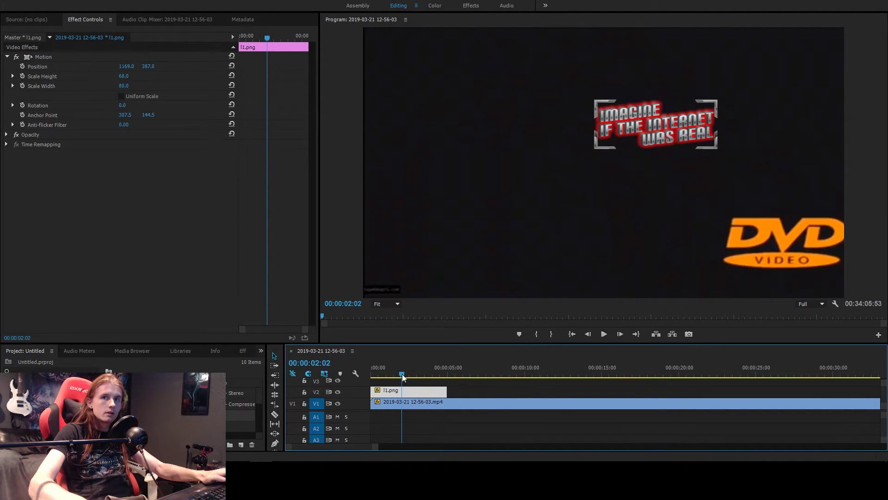
Step: Shift the DVD video left to X 952 and move to the corner hit at 00:00:02:02
click(429, 405)
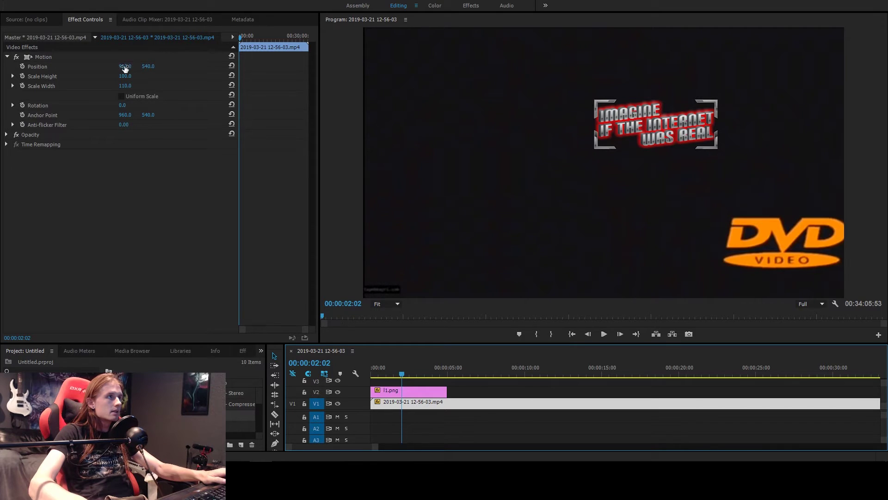
mouse_move(126, 68)
mouse_down()
mouse_move(109, 68)
mouse_move(123, 68)
mouse_up()
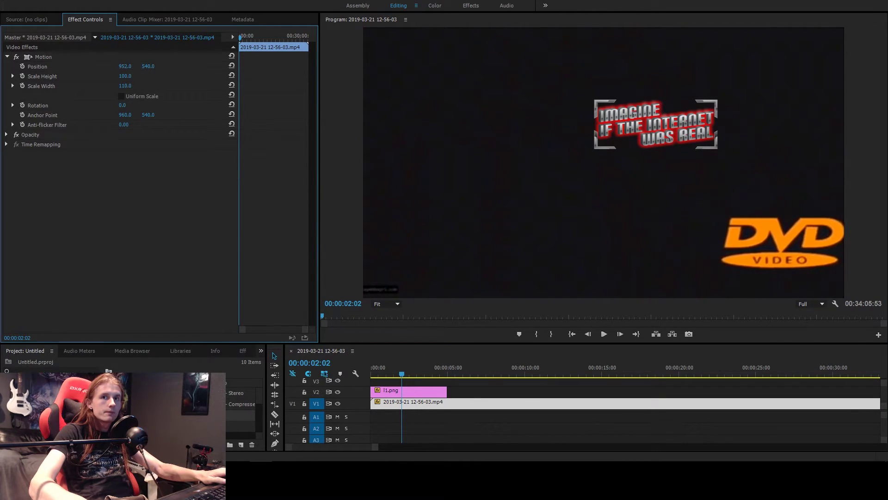
key(space)
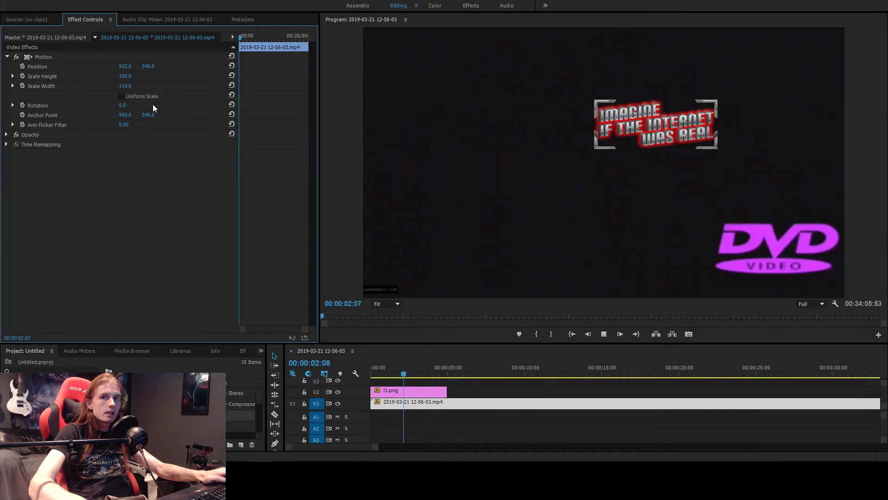
drag(419, 375, 365, 371)
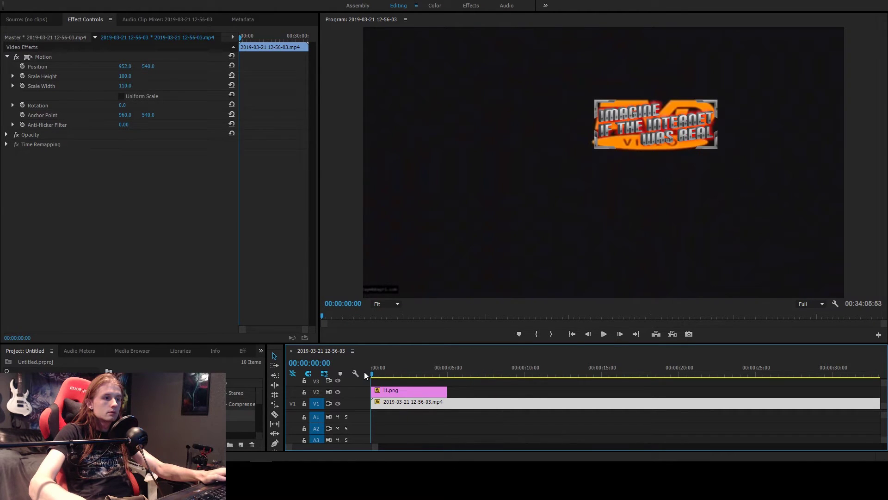
key(space)
click(482, 390)
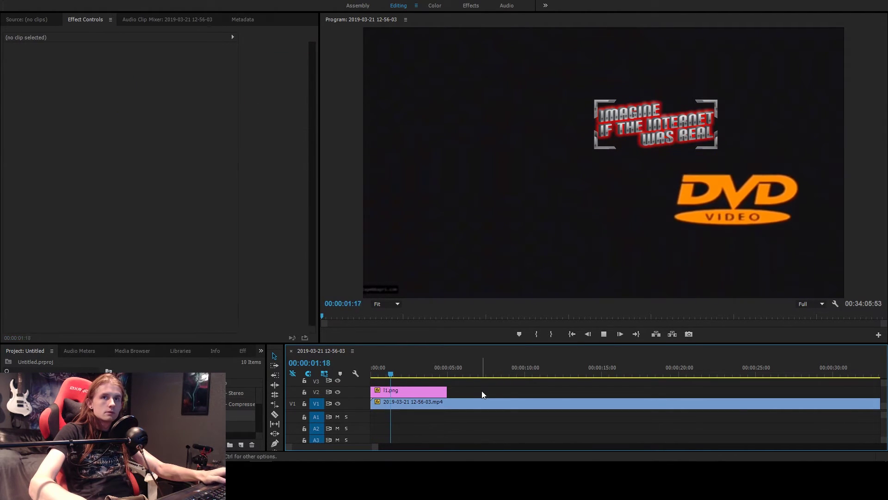
key(space)
drag(402, 374, 403, 375)
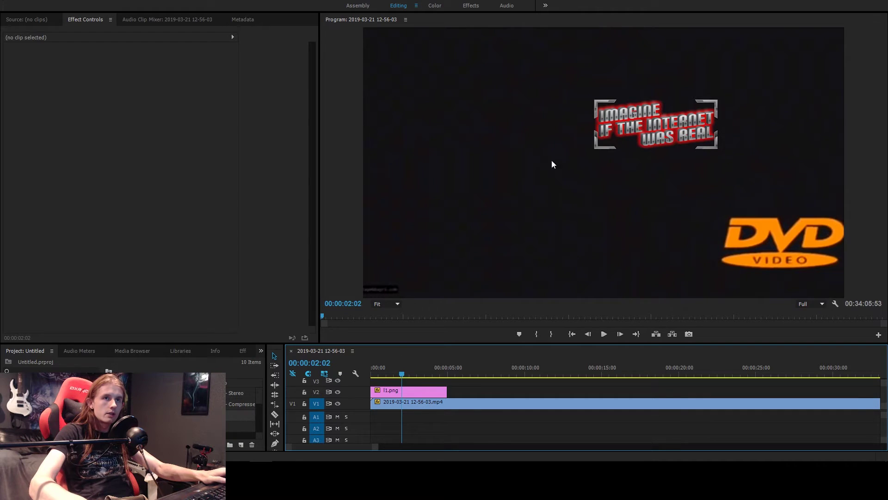
Step: Set a position keyframe on I1.png at the 00:00:02:02 corner hit
click(417, 391)
key(=)
key(=)
key(=)
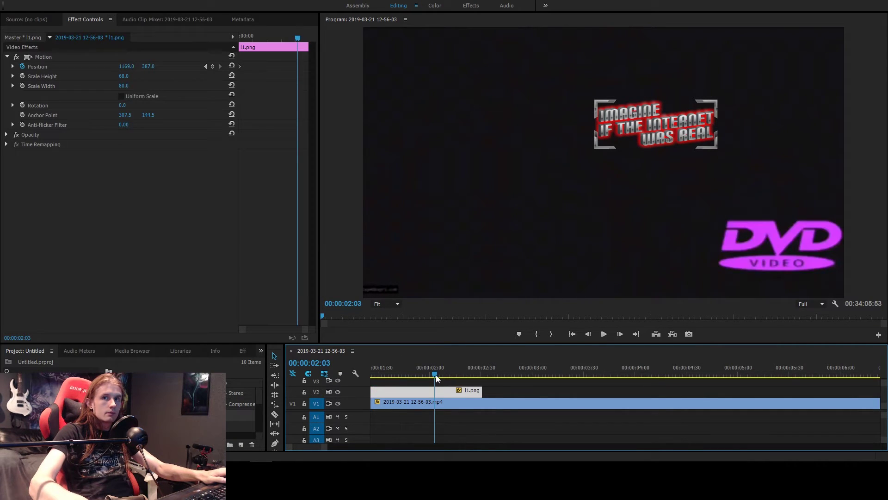
click(214, 67)
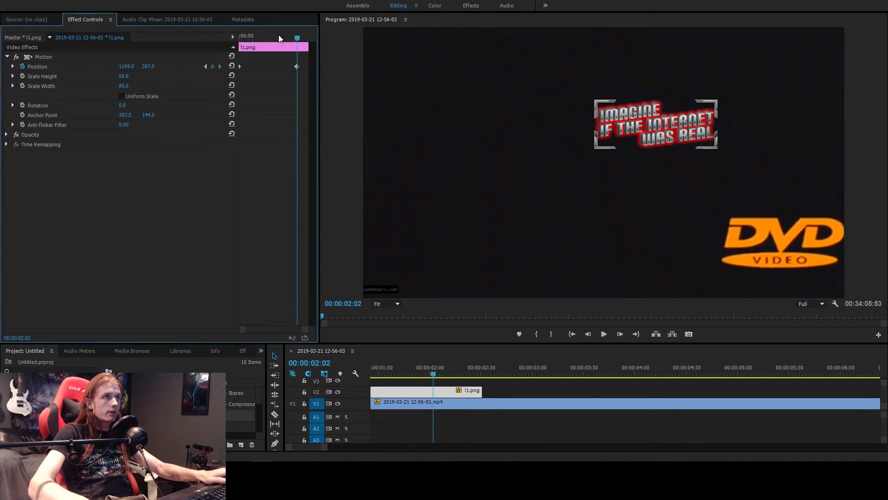
scroll(456, 393, up, 2)
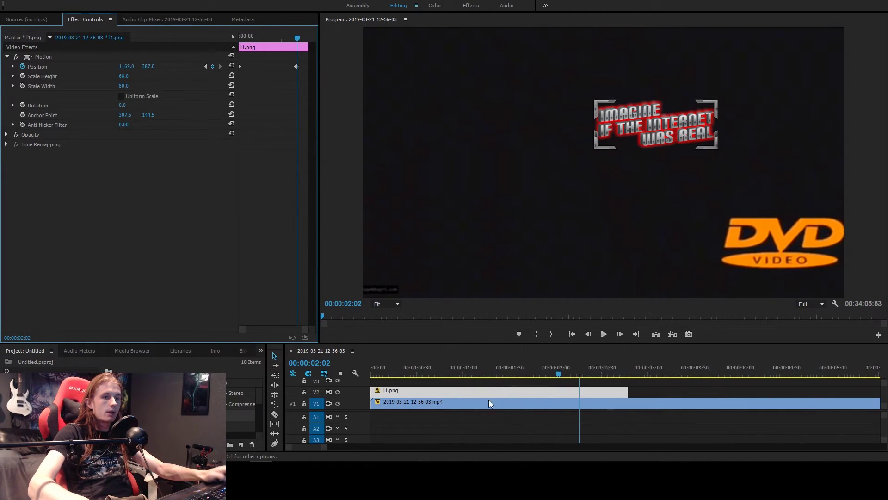
scroll(450, 387, down, 4)
Step: Step between keyframes and drag the title's Position X to the right, around 1493
drag(258, 35, 251, 75)
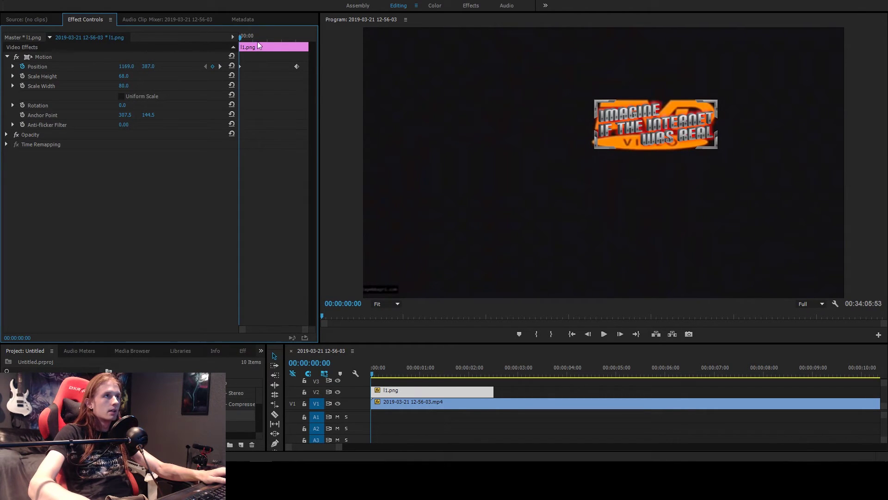
drag(254, 36, 259, 36)
click(221, 66)
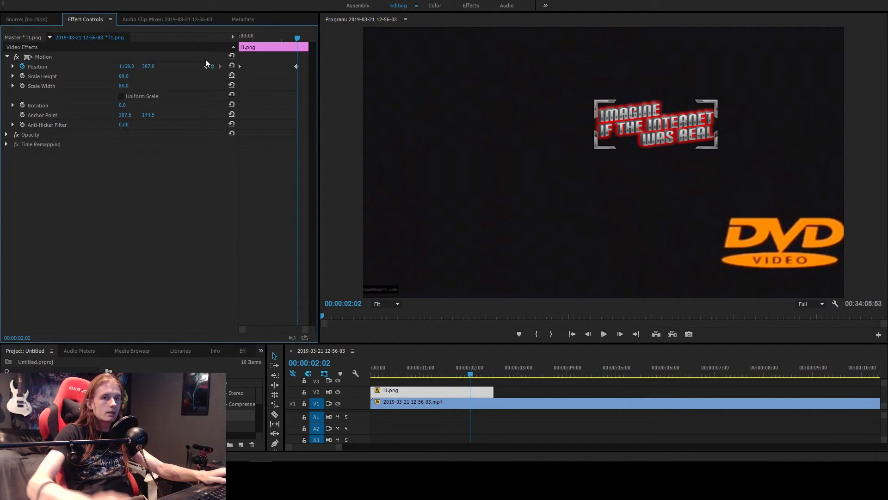
drag(127, 66, 172, 67)
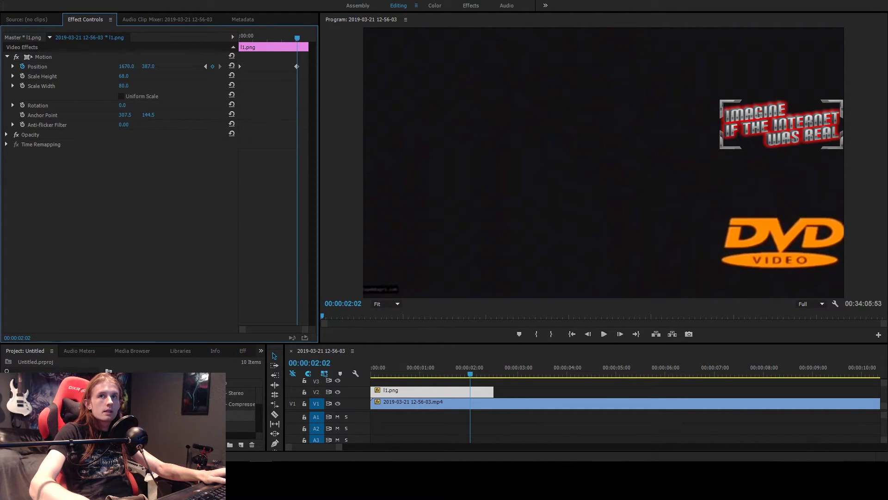
drag(172, 66, 161, 67)
click(126, 66)
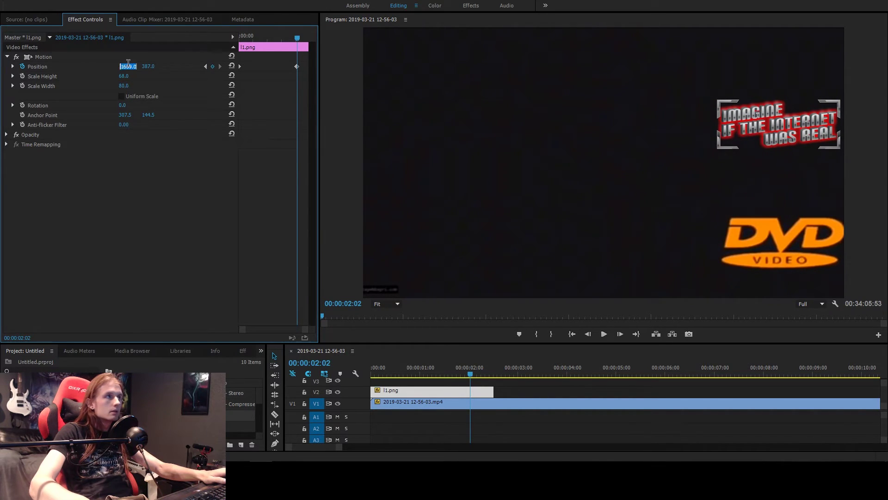
Step: Move the title keyframe from X 1670 to the bottom-left corner at 250, 980
text(1670)
key(Return)
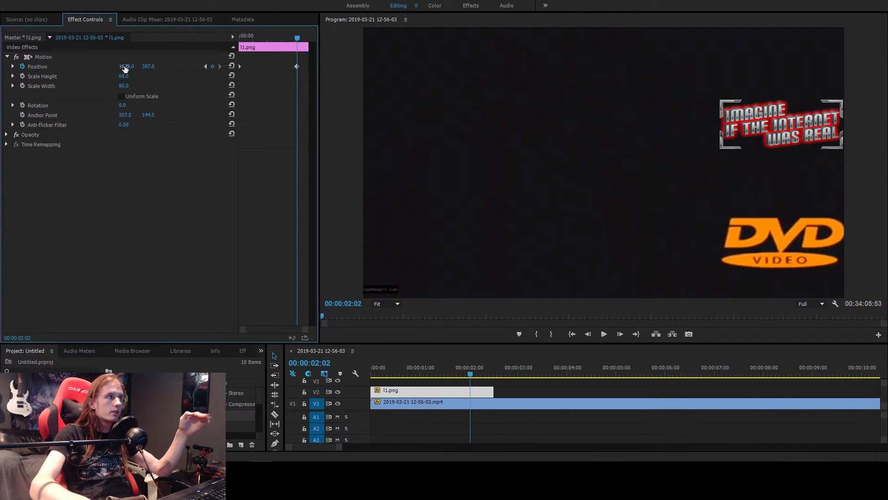
drag(125, 68, 67, 69)
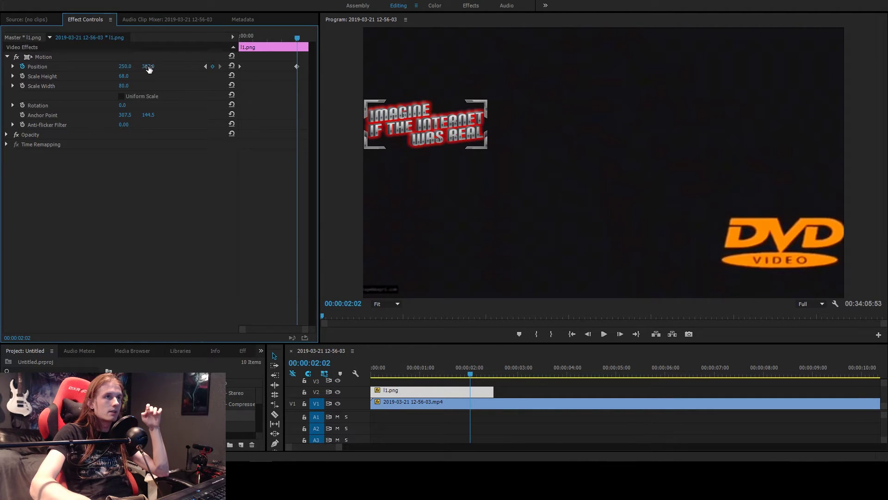
drag(149, 69, 53, 69)
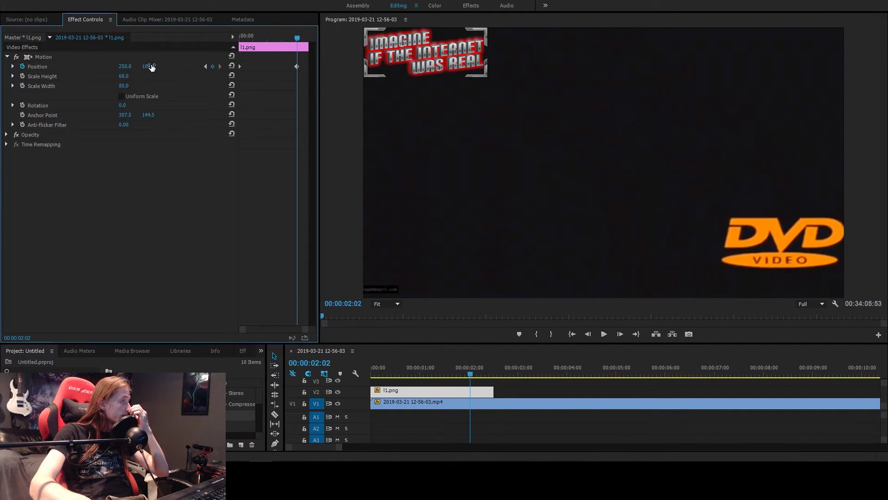
drag(152, 67, 559, 67)
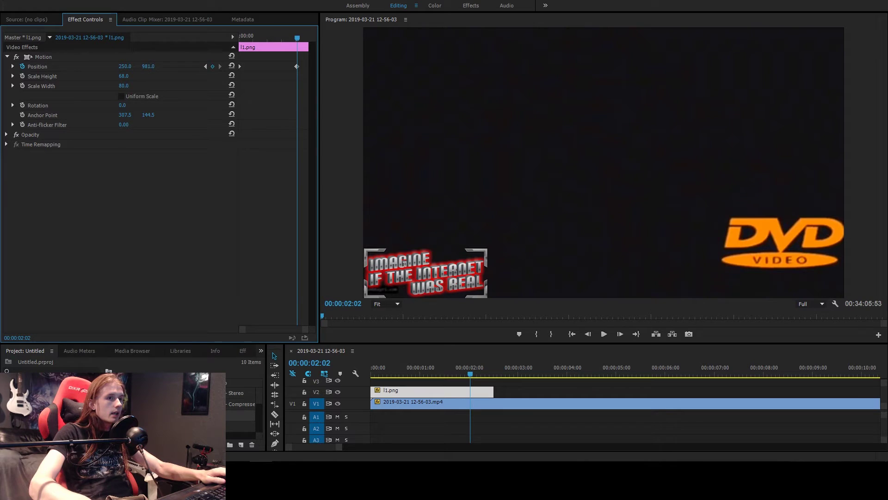
click(148, 67)
text(98)
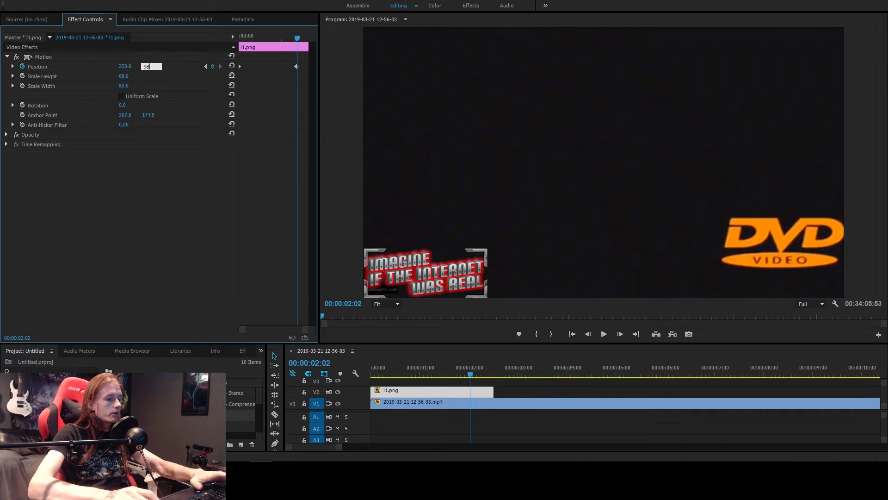
text(0)
key(Return)
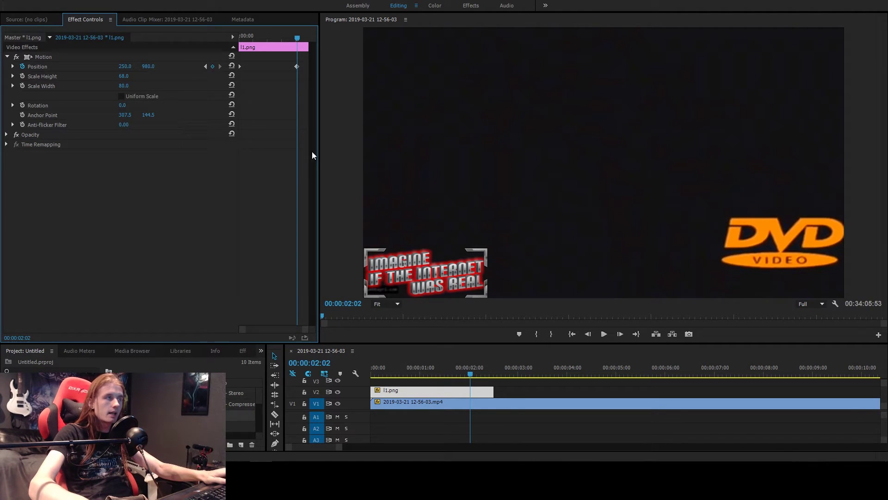
Step: Position the title at 1670, 856 over the DVD logo and trim I1.png to end at 00:00:02:02
drag(124, 68, 443, 68)
click(126, 66)
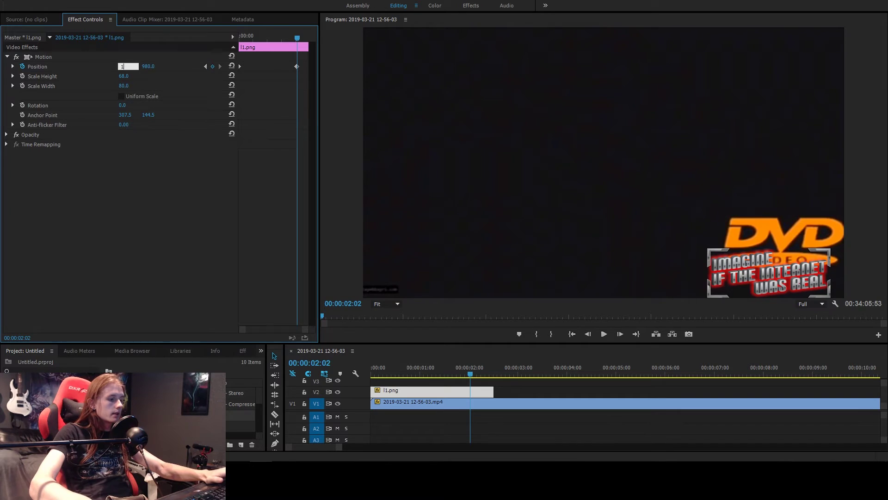
text(16709)
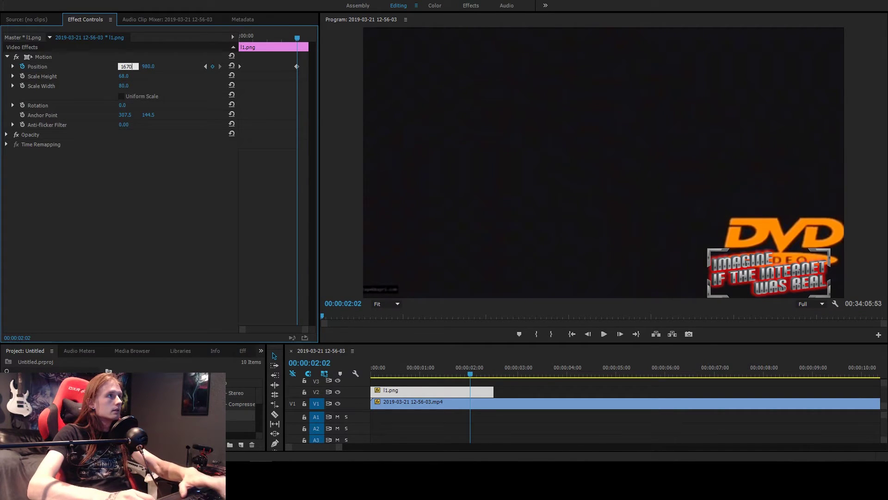
key(Return)
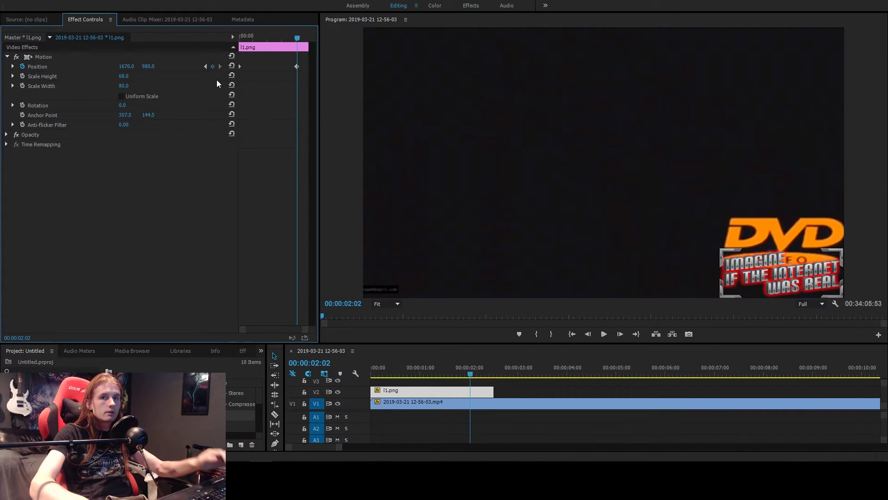
click(148, 66)
text(852)
key(Return)
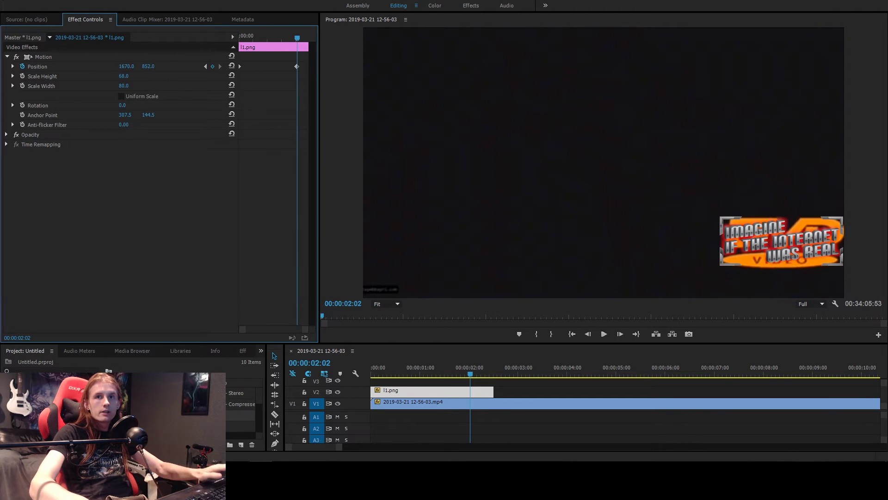
key(Up)
key(Up)
key(Up)
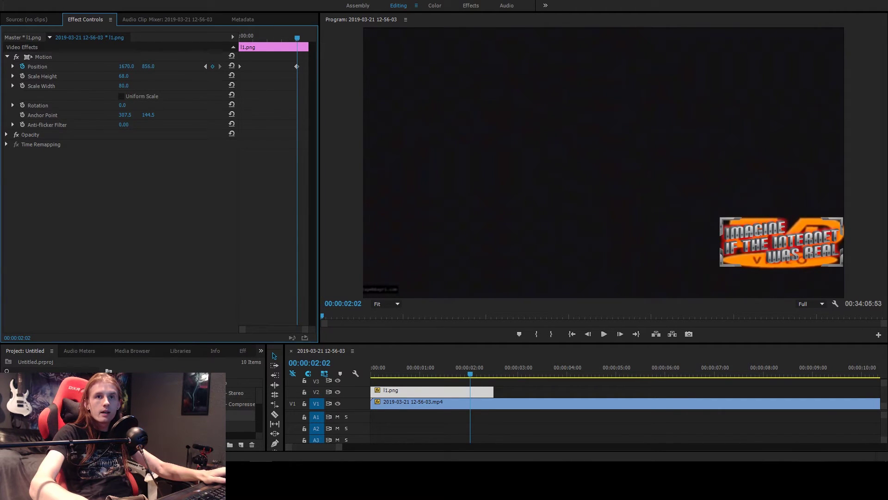
key(Up)
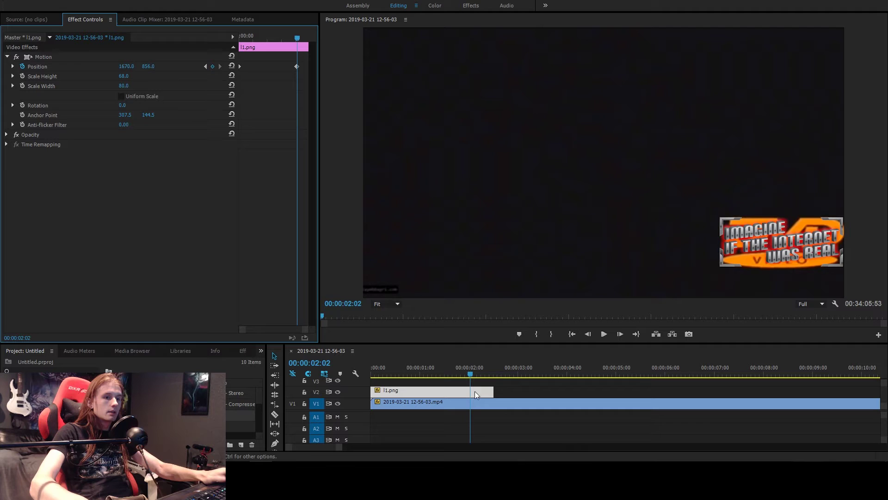
drag(492, 392, 470, 395)
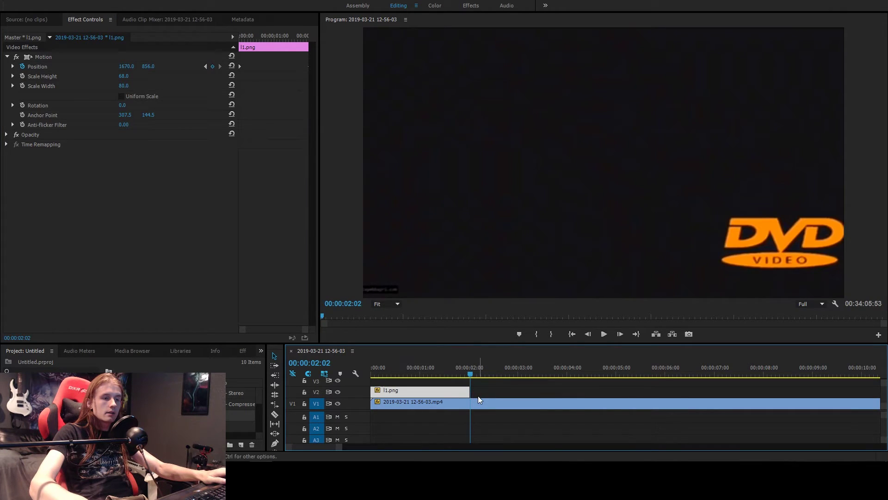
key(minus)
key(minus)
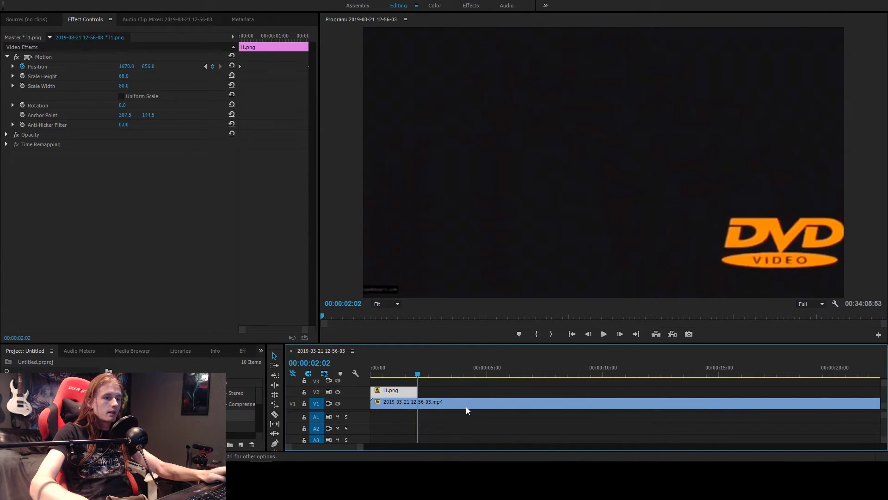
Step: Give the project list and timeline panels more room
click(382, 342)
drag(365, 345, 354, 288)
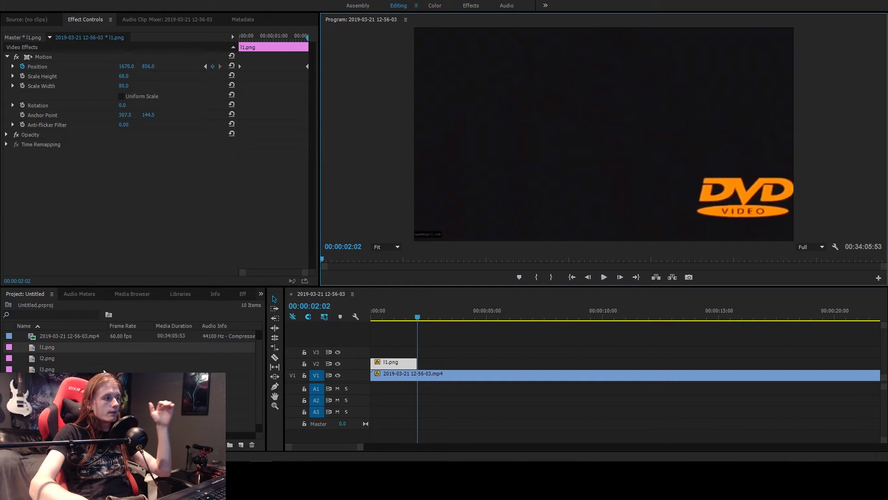
scroll(103, 368, down, 1)
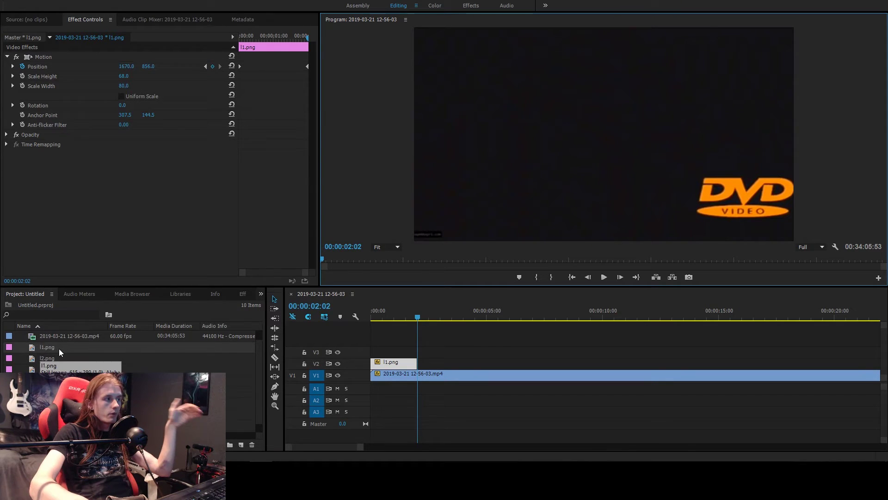
Step: Place l2.png on track V2 directly after l1.png, then bring up the l1.png clip's actions
click(54, 361)
drag(53, 362, 423, 366)
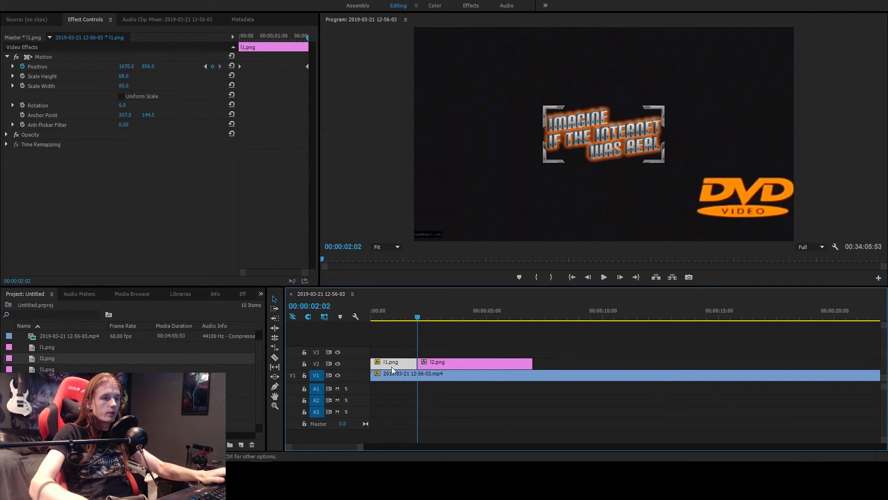
click(411, 316)
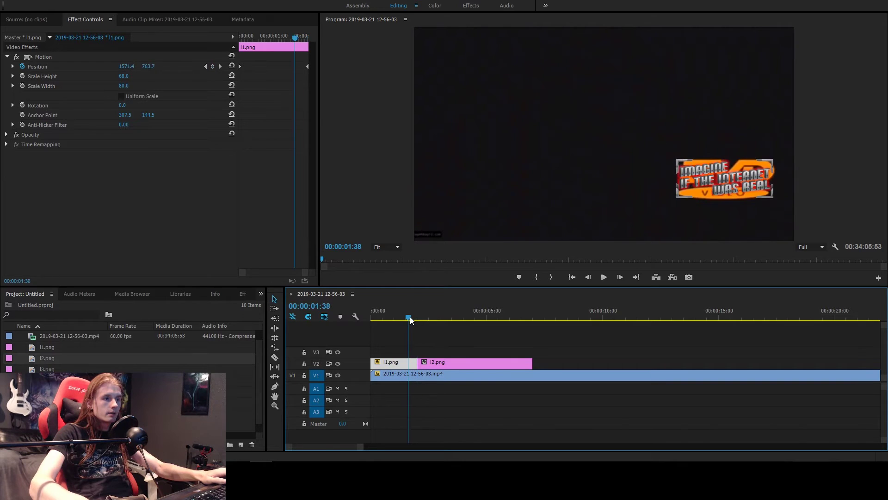
right_click(401, 362)
Step: Copy l1.png's attributes and paste its Motion attributes onto l2.png
click(435, 60)
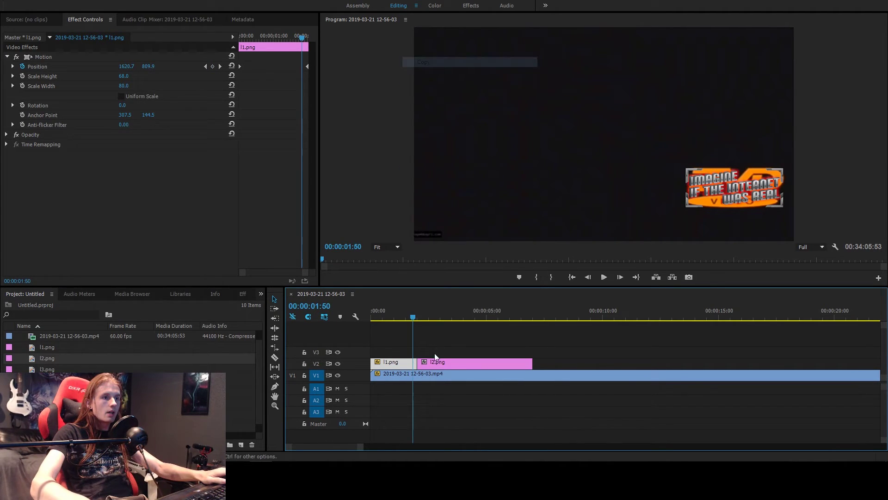
right_click(446, 364)
click(499, 73)
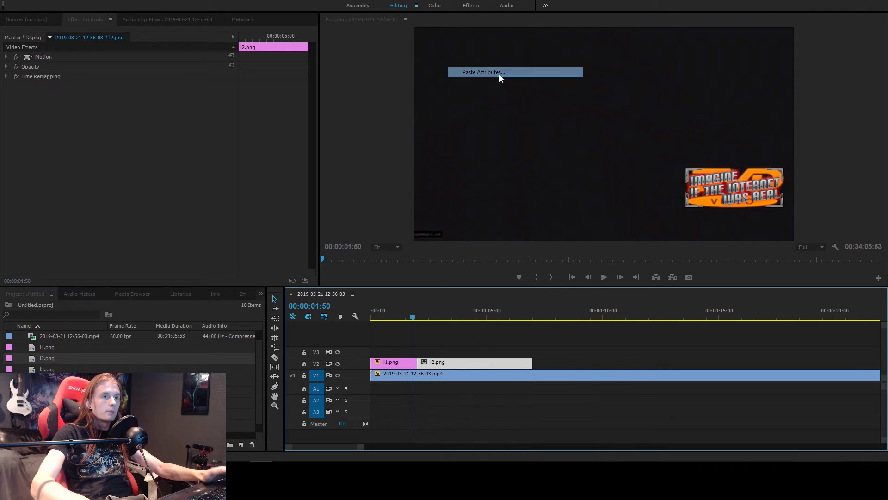
key(Return)
Step: Scrub the playhead around 00:00:01:45 to preview l2.png's pasted motion
click(420, 317)
mouse_move(421, 318)
mouse_down()
mouse_move(440, 316)
mouse_move(421, 318)
mouse_up()
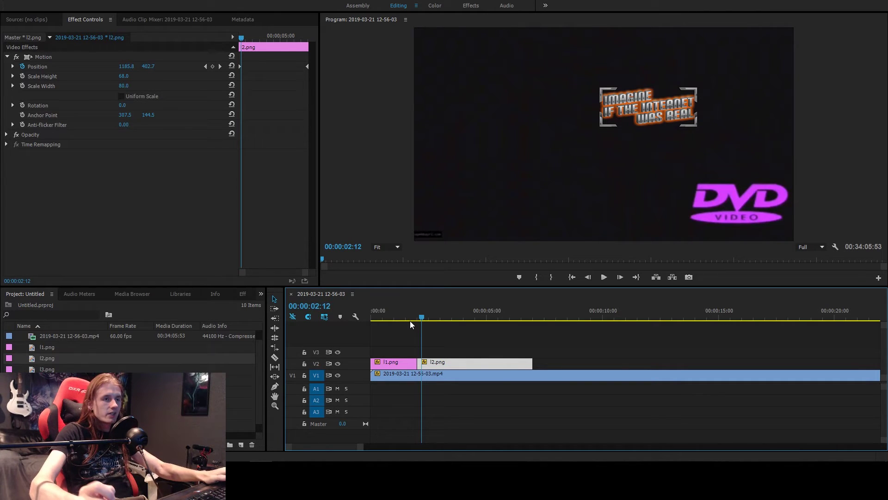
mouse_move(410, 320)
mouse_down()
mouse_move(423, 325)
mouse_move(416, 327)
mouse_up()
Step: Check l1.png's keyframe at 1670, 856, then delete l2.png's existing position keyframes
click(401, 365)
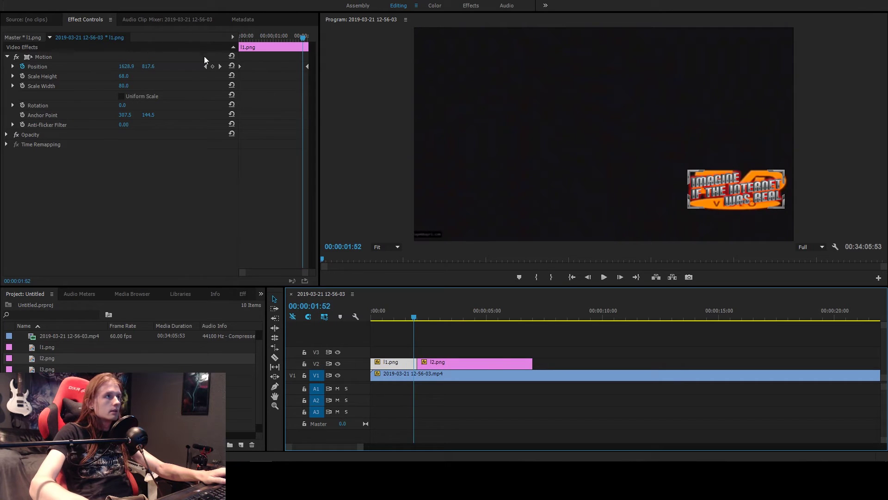
click(219, 66)
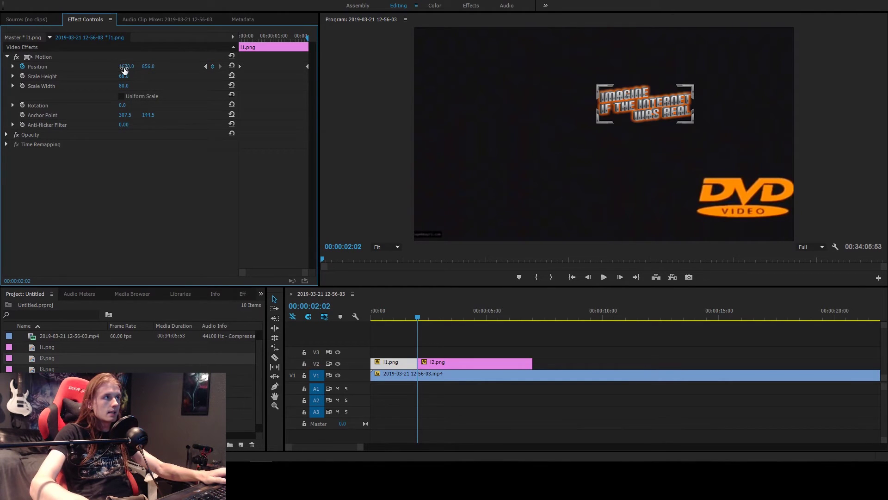
click(431, 364)
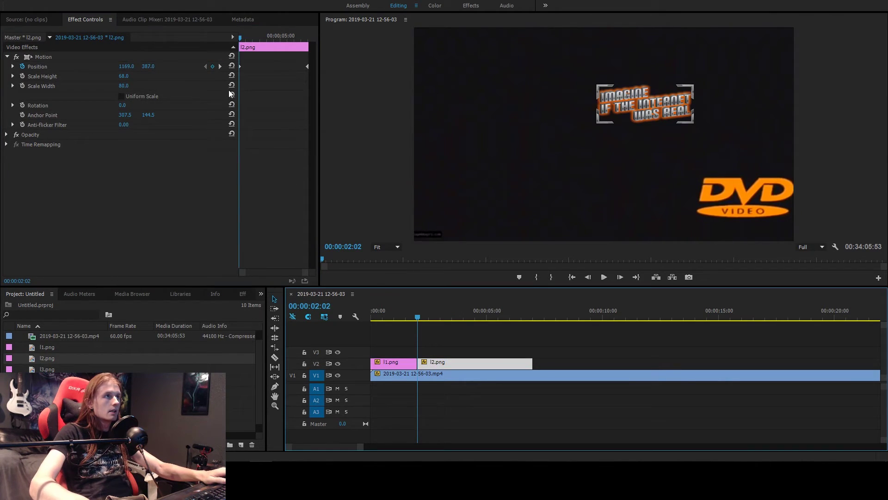
click(22, 66)
click(472, 234)
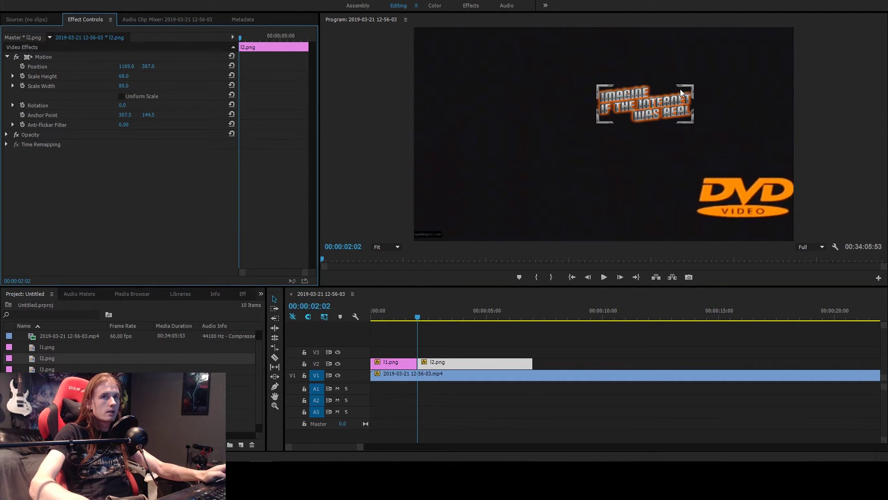
Step: Set l2.png's position to 1670, 856, keyframe it, and move the playhead to 00:00:02:32
click(126, 66)
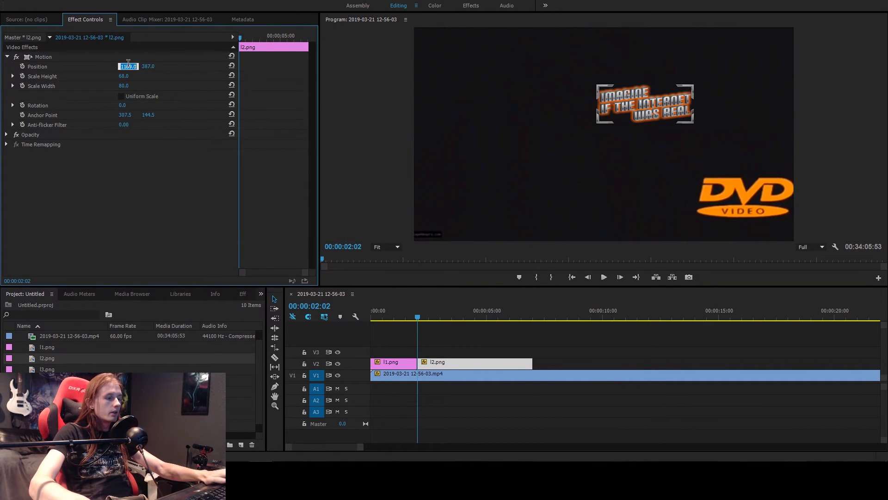
text(1674)
key(Return)
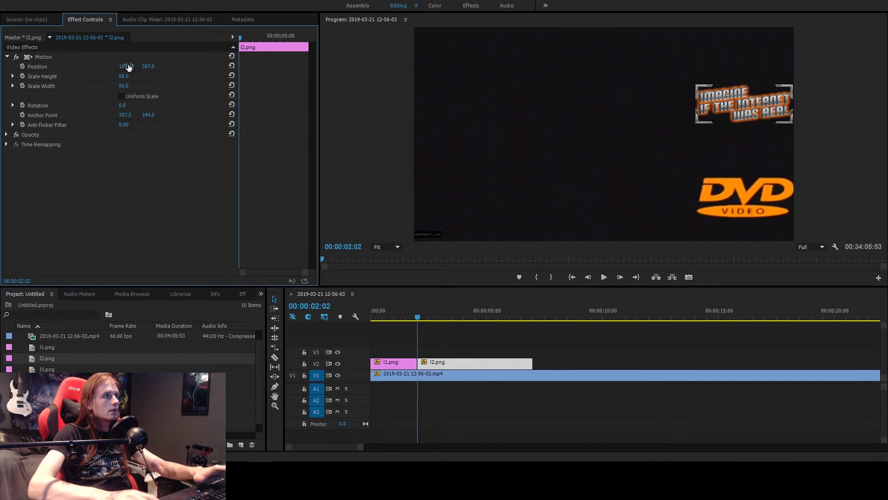
click(407, 364)
click(451, 362)
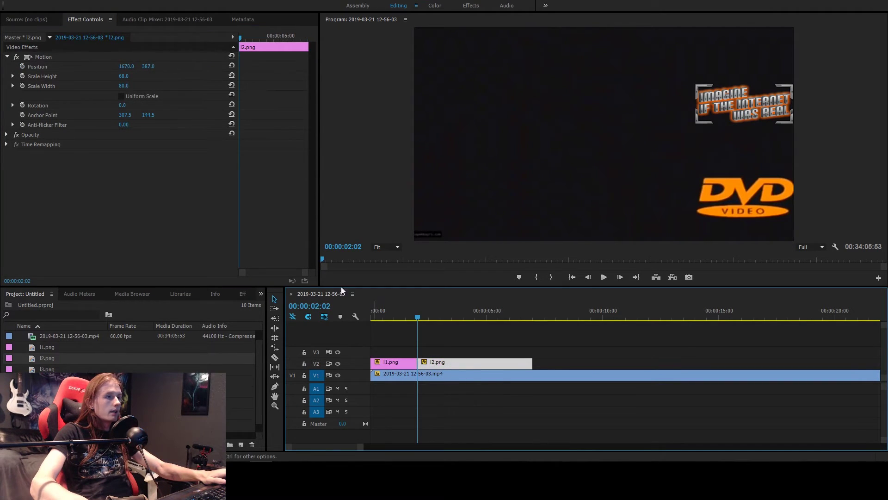
click(148, 66)
text(856)
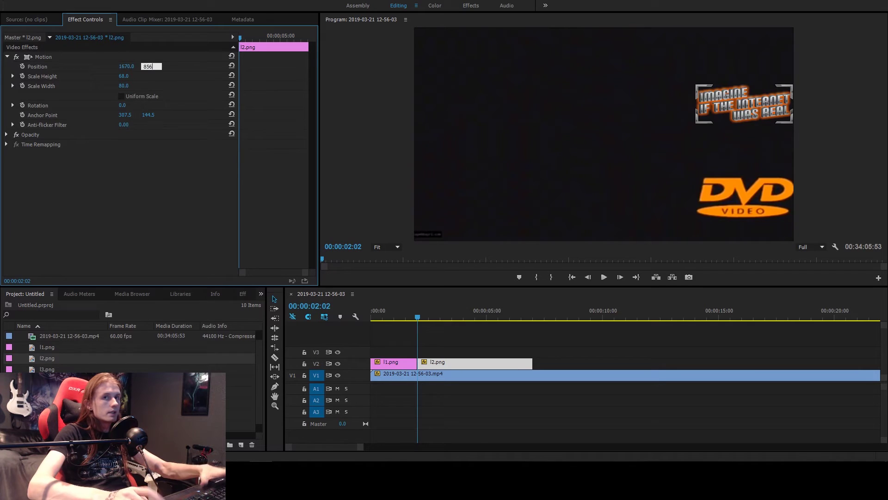
key(Return)
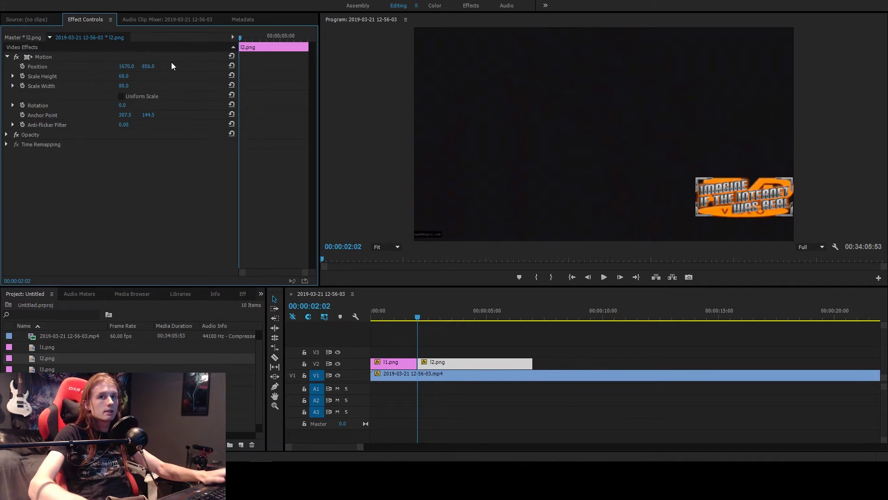
click(22, 66)
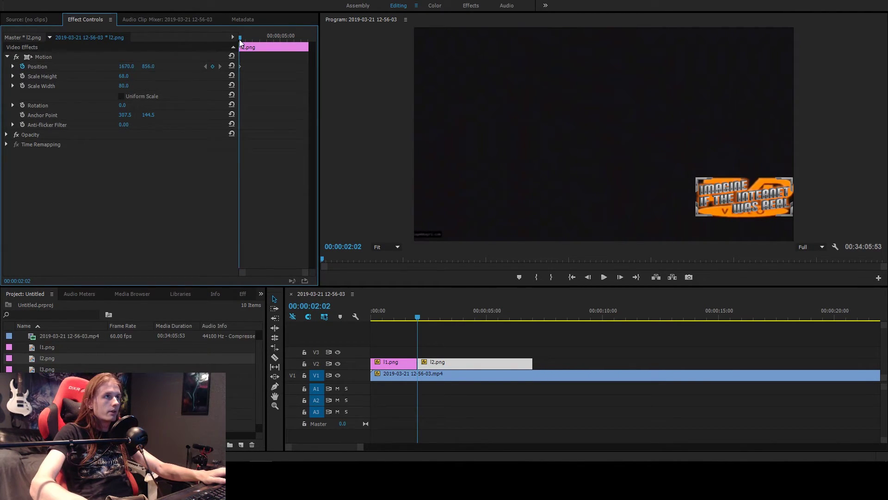
drag(240, 40, 247, 38)
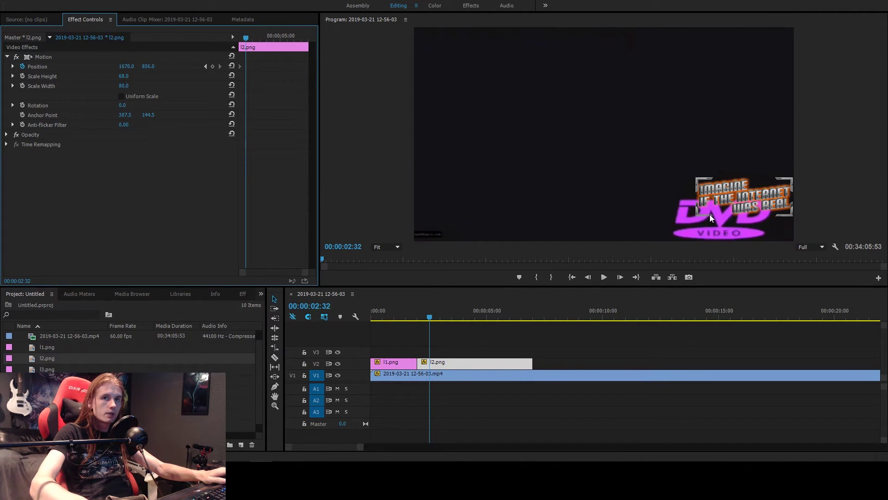
Step: Keyframe l2.png at position 1555, 980 at 00:00:02:32 and trim the clip's end
click(212, 66)
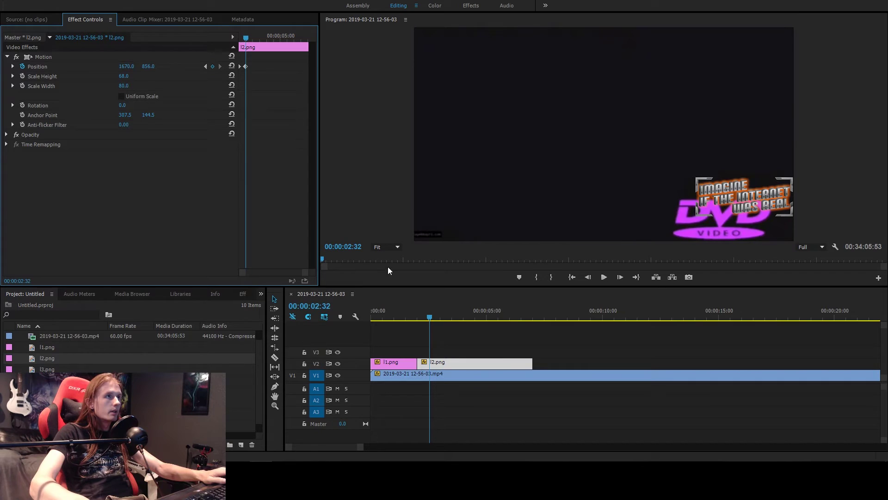
click(151, 65)
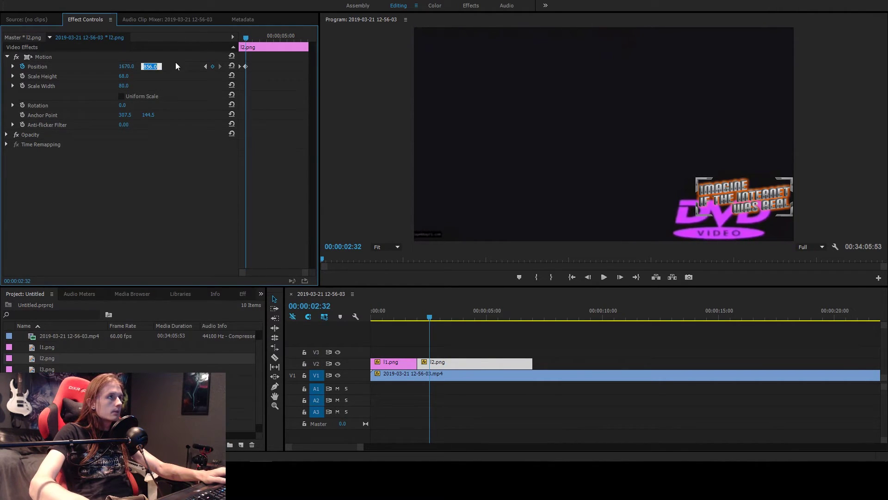
text(979)
key(Return)
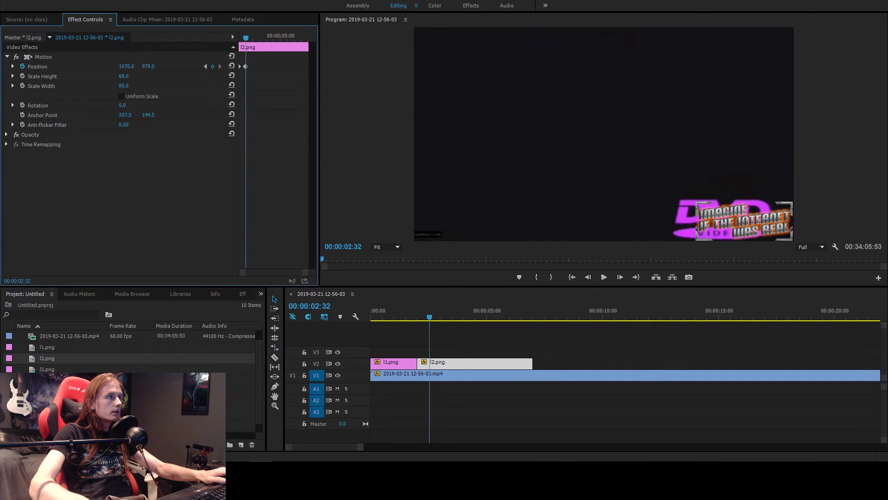
click(148, 66)
text(980)
key(Return)
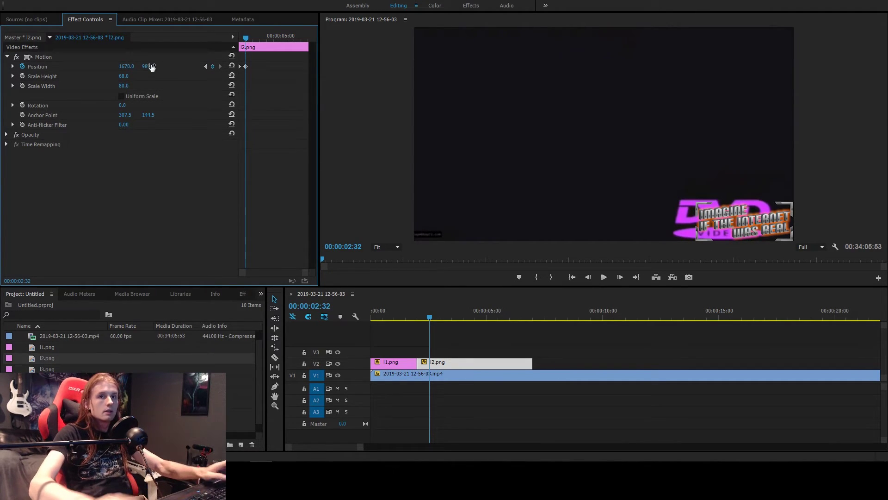
drag(122, 66, 74, 66)
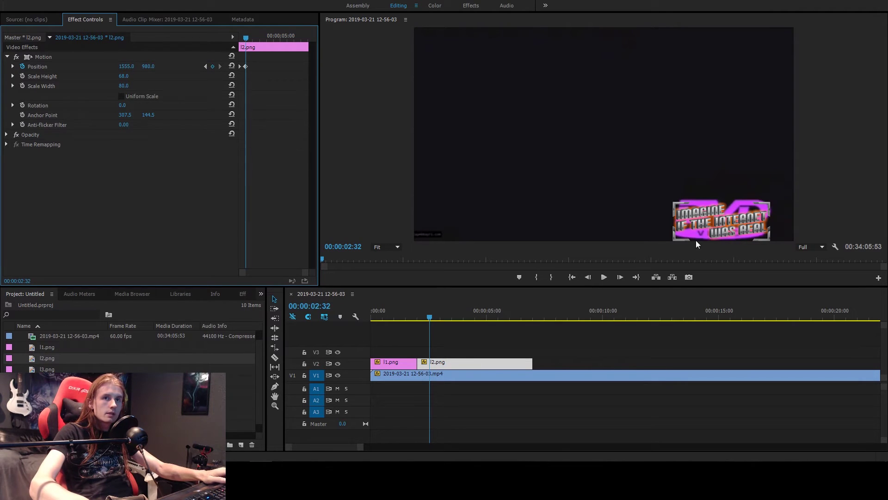
drag(531, 363, 429, 362)
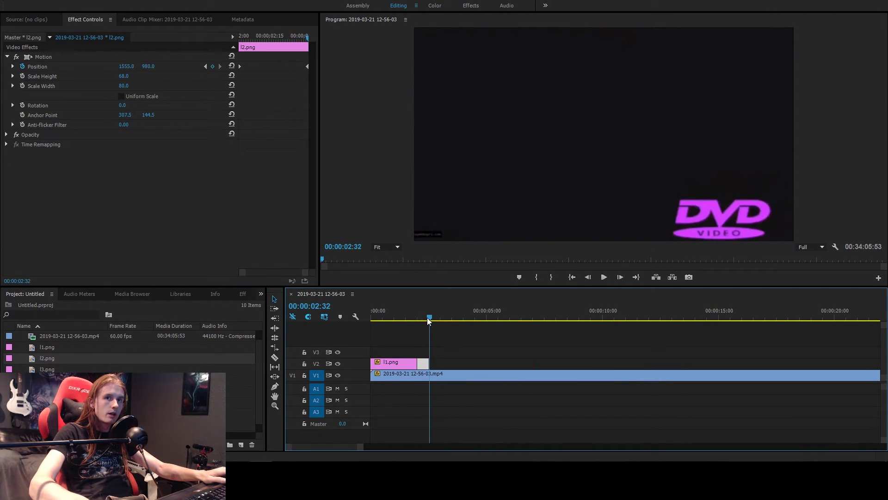
drag(427, 317, 404, 319)
Step: Hide the V1 background track and play the logo animation over black
click(338, 375)
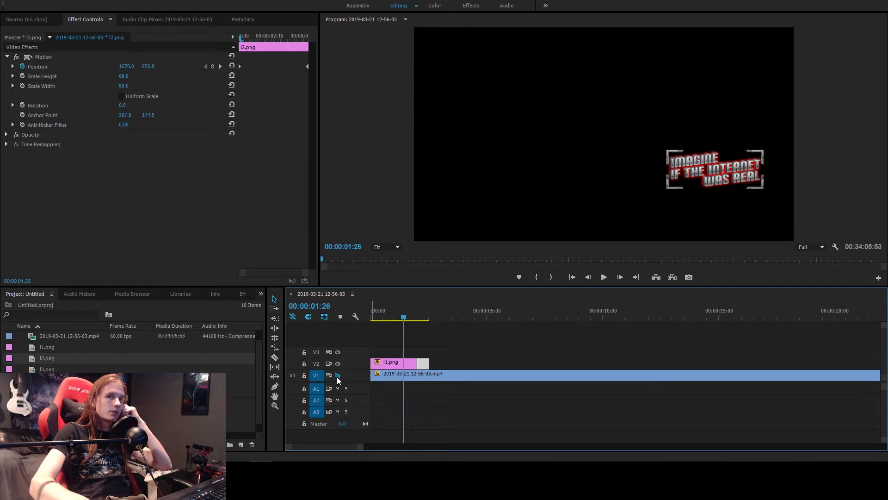
key(space)
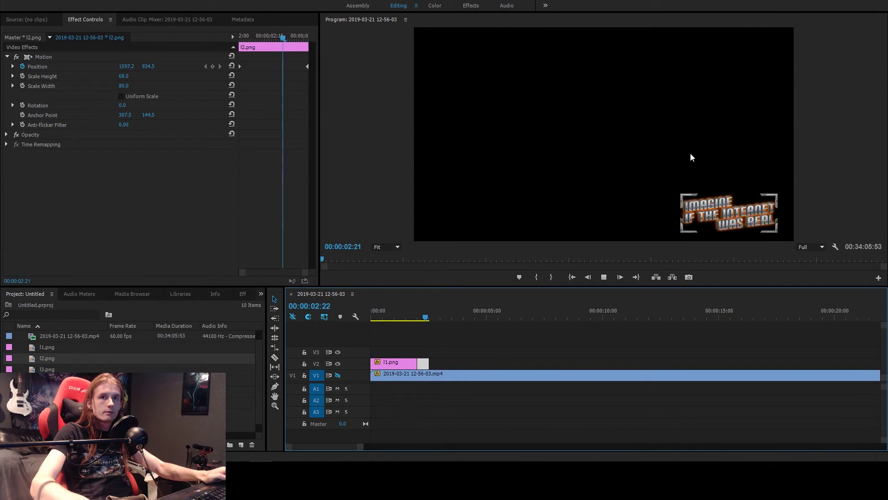
click(385, 317)
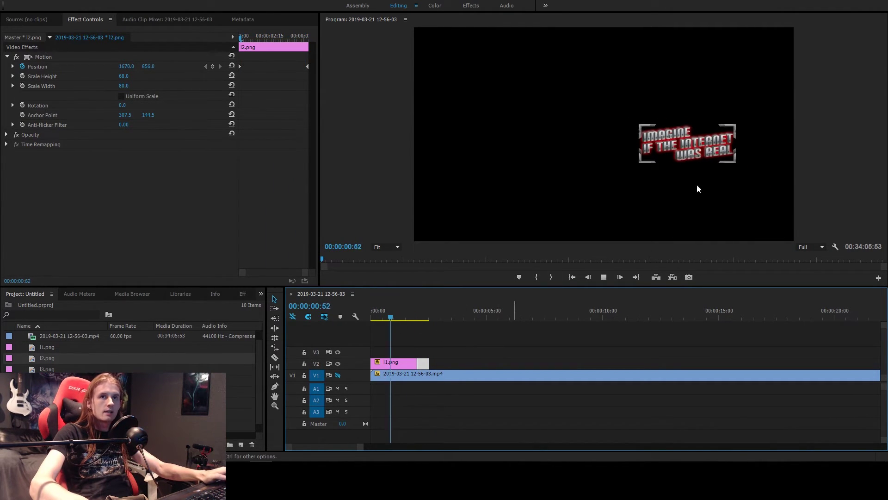
key(space)
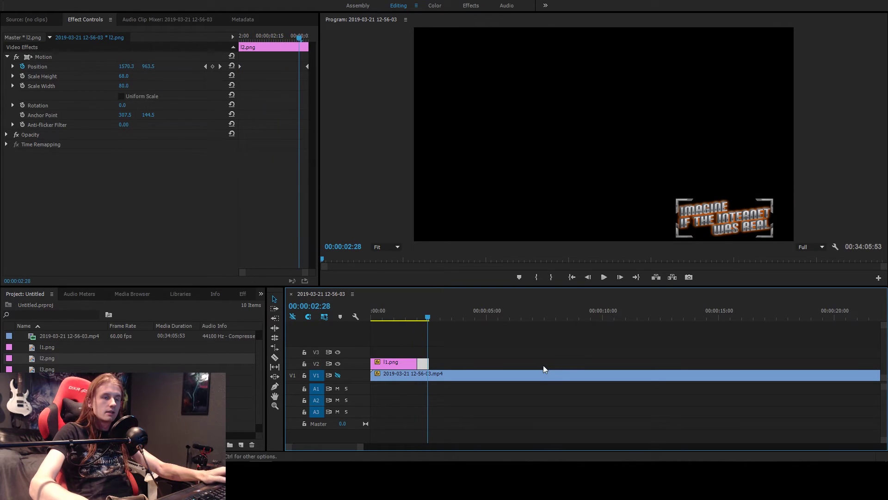
click(601, 335)
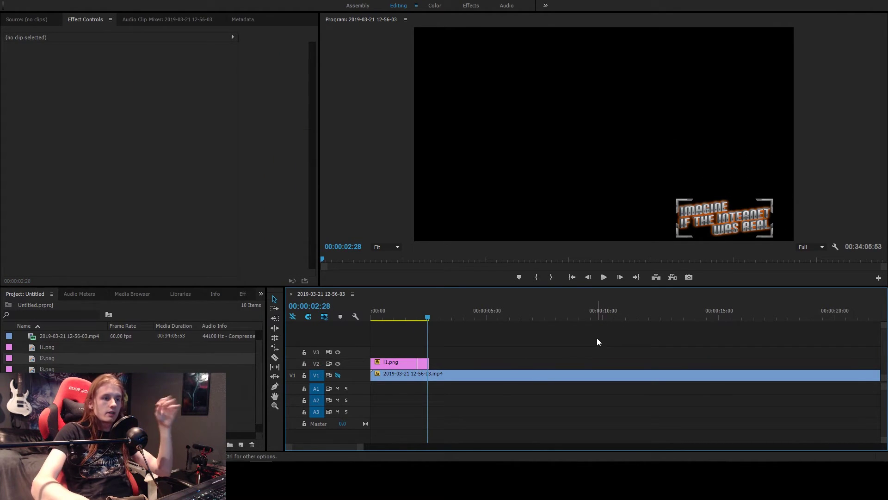
Step: Scrub through the l1.png and l2.png clips to review the bounce up to 00:00:02:31
click(384, 318)
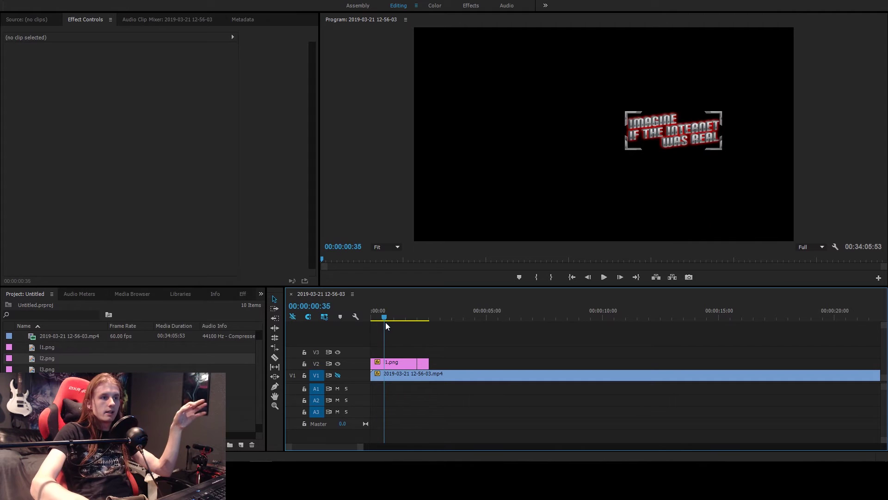
click(372, 317)
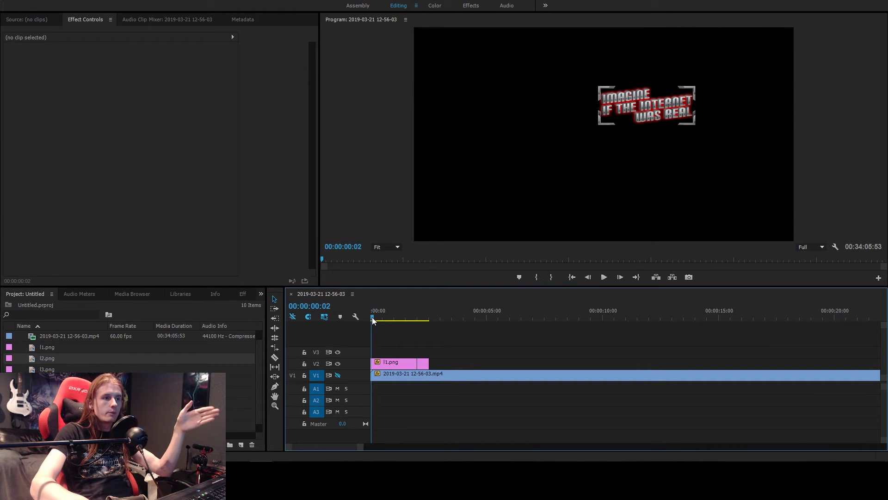
drag(372, 317, 416, 318)
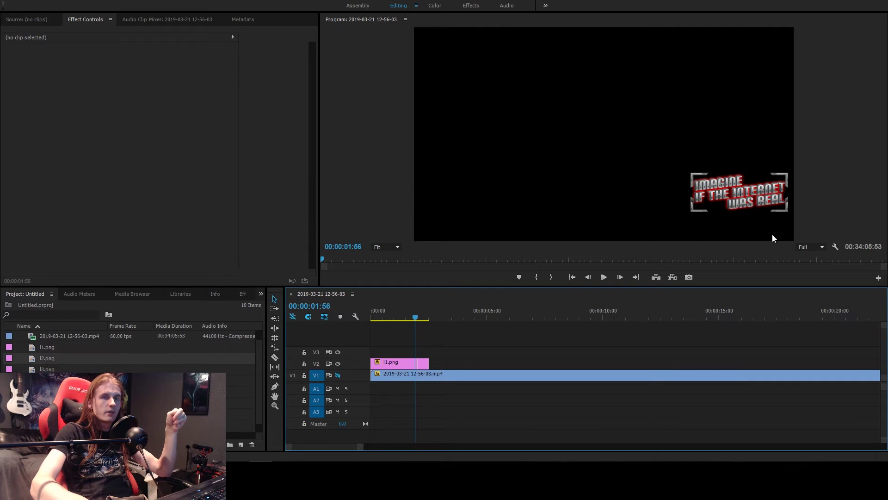
click(417, 319)
drag(417, 319, 418, 319)
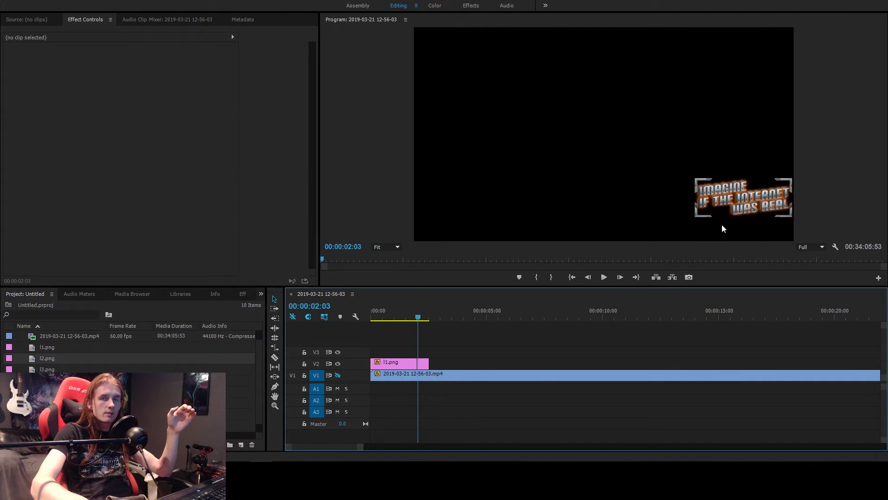
click(404, 365)
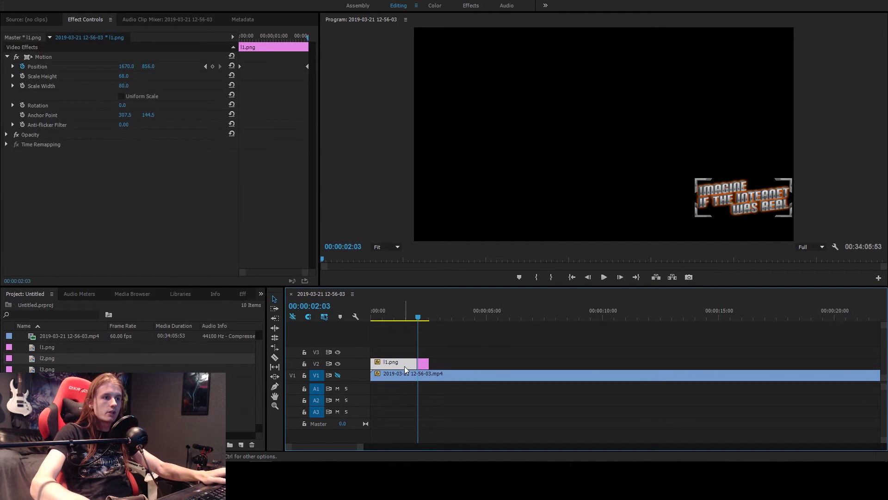
click(417, 318)
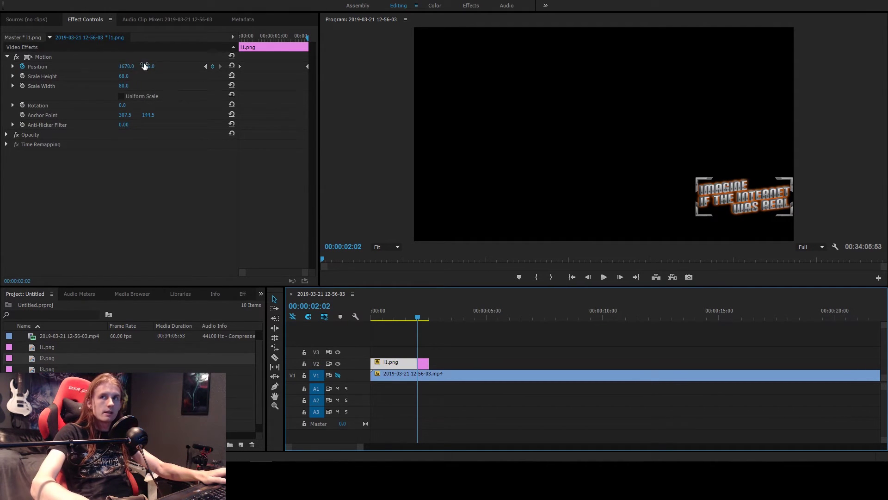
click(741, 213)
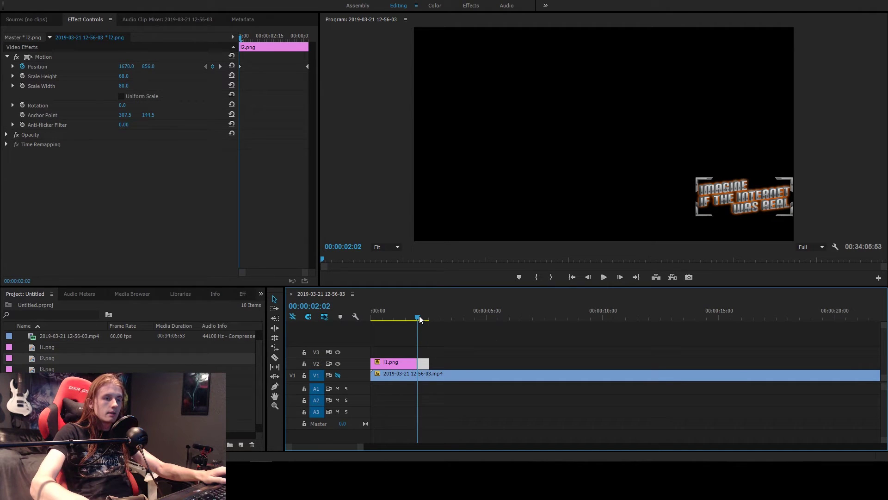
drag(419, 319, 429, 318)
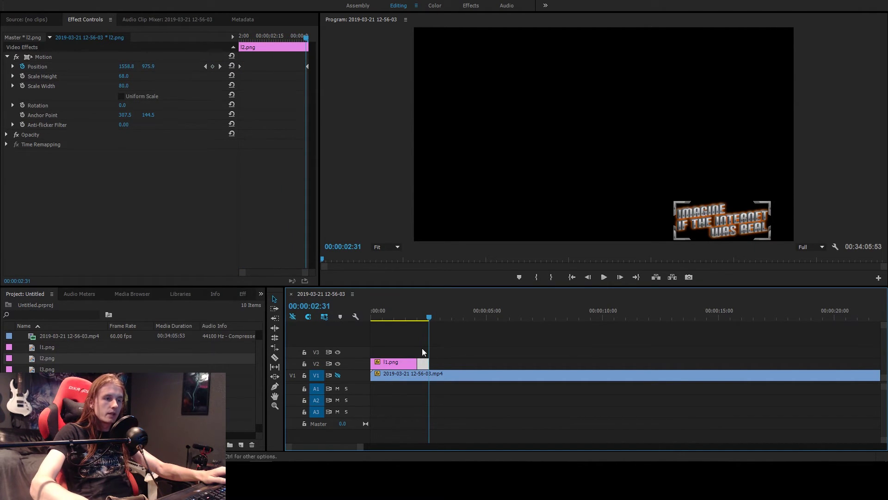
click(451, 348)
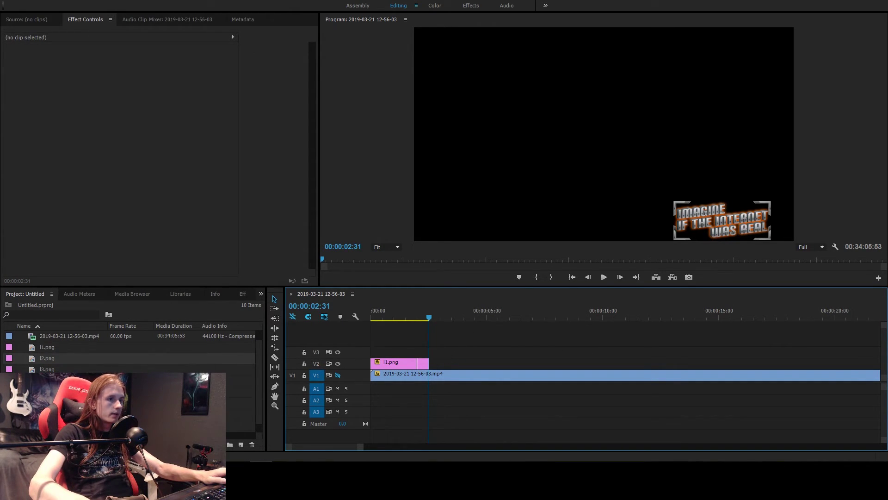
Step: Add l3.png after l2.png on V2, show the background again, and compare frames near 00:00:02:31
drag(46, 369, 431, 365)
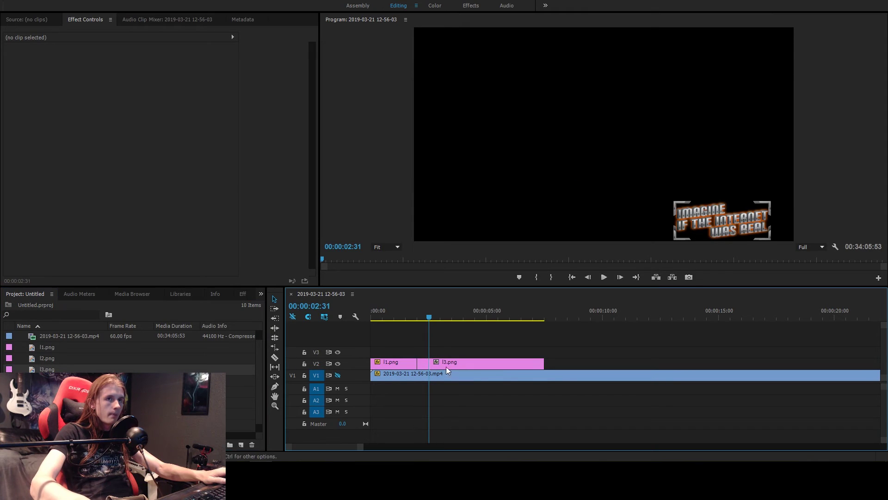
click(338, 375)
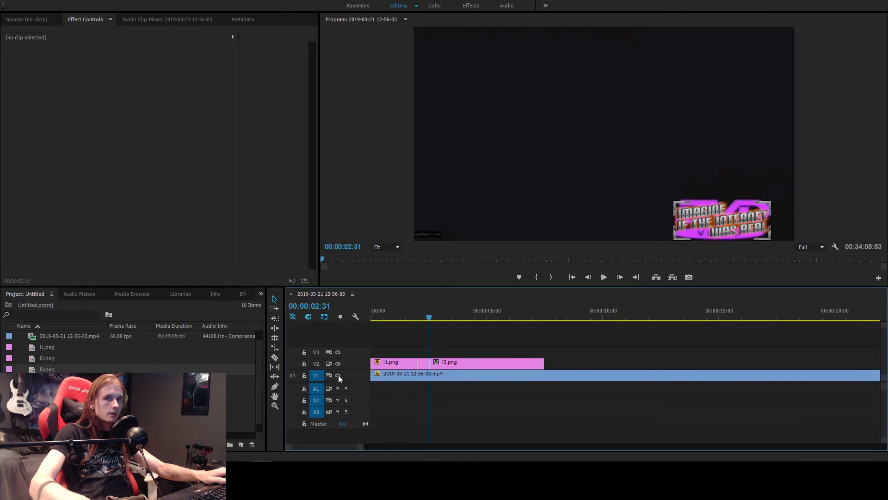
click(424, 363)
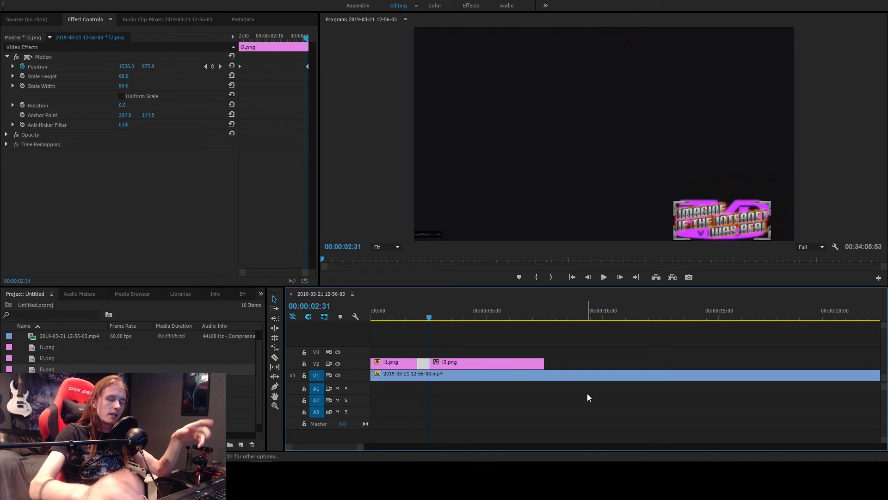
click(513, 345)
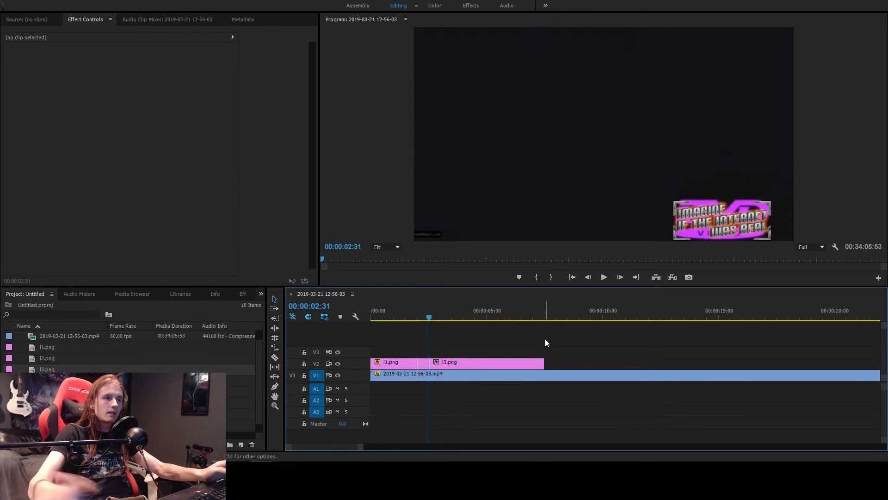
click(437, 364)
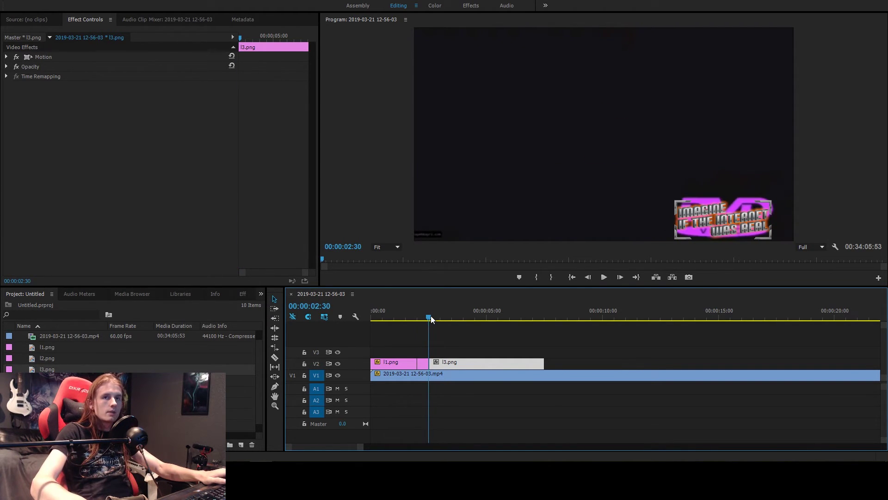
drag(431, 315, 431, 317)
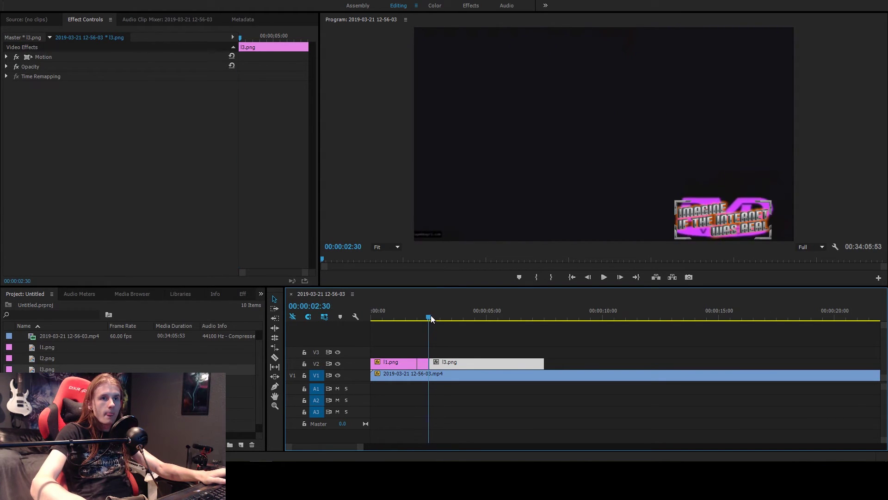
click(424, 365)
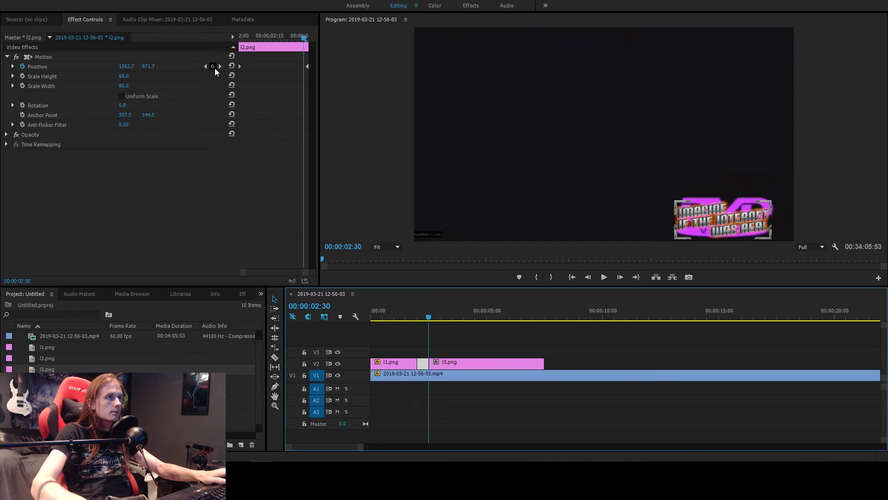
click(220, 66)
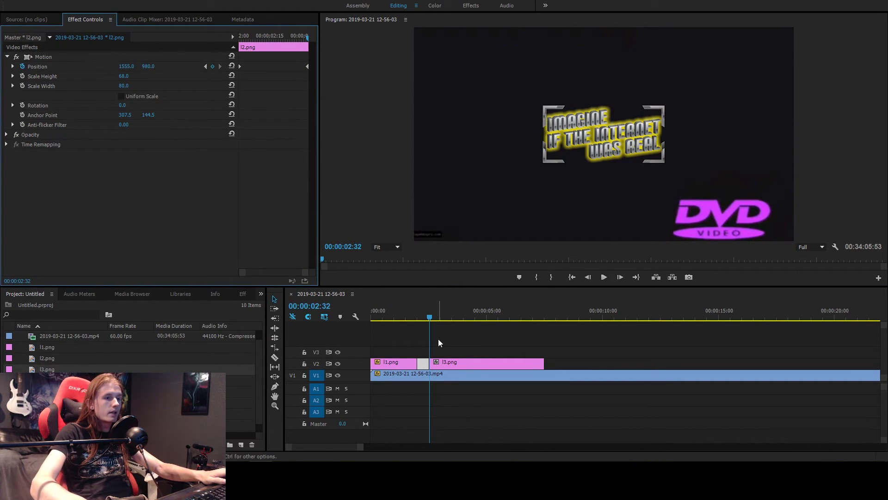
Step: Paste the motion attributes onto l3.png, clear its keyframes, and set its position to 1555, 980
click(447, 362)
click(7, 57)
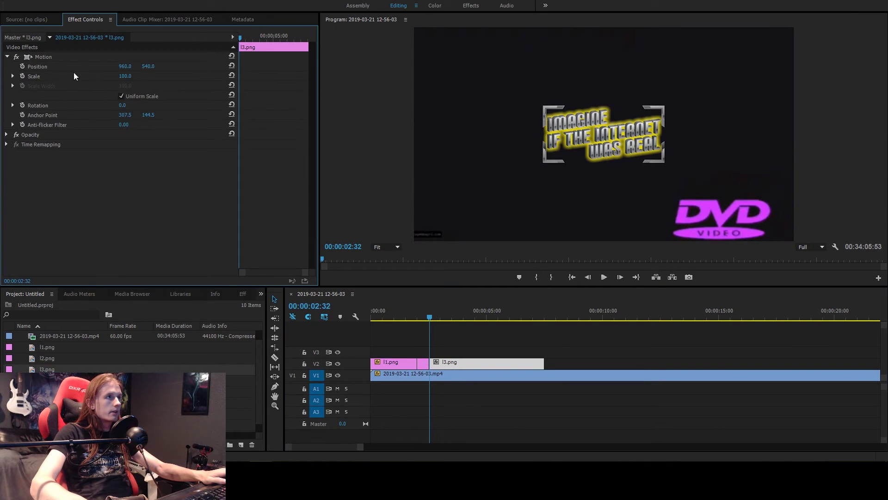
right_click(463, 361)
click(519, 69)
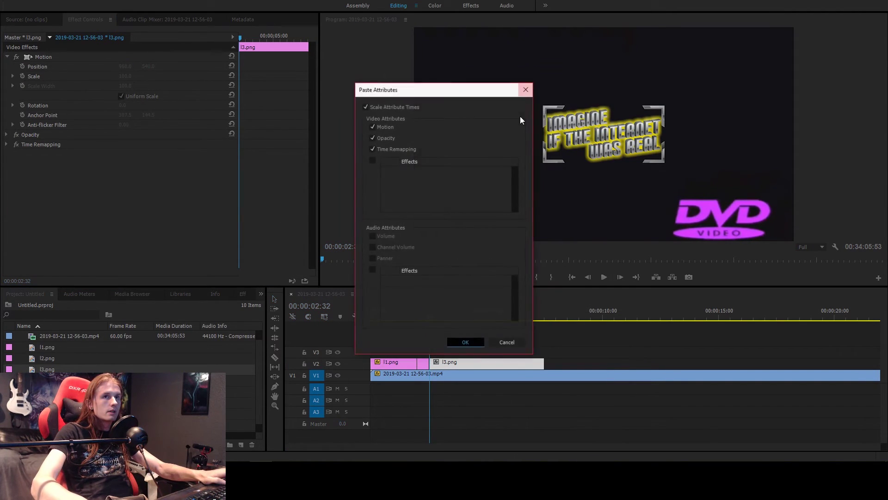
key(Return)
click(22, 67)
key(Return)
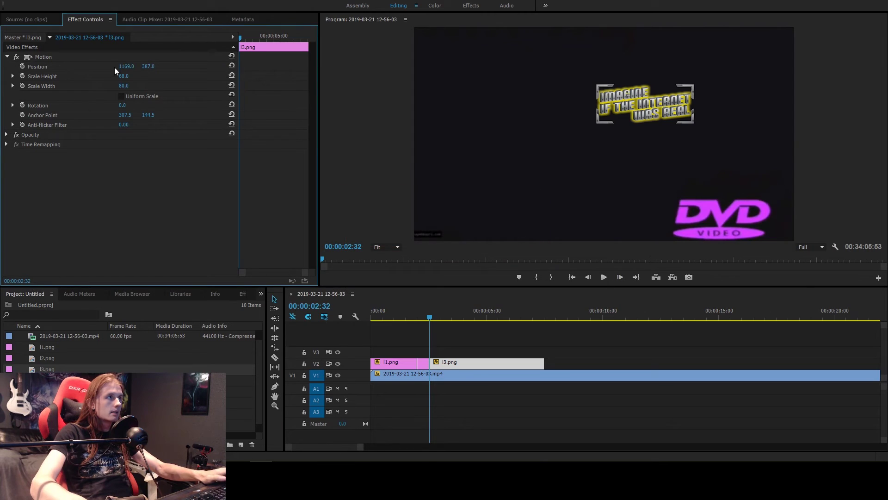
click(125, 66)
text(1555)
key(Return)
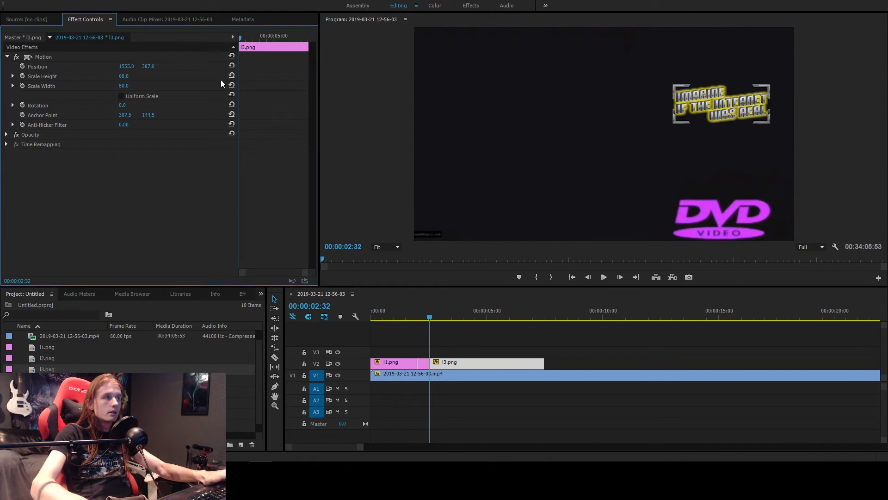
click(152, 65)
text(980)
key(Return)
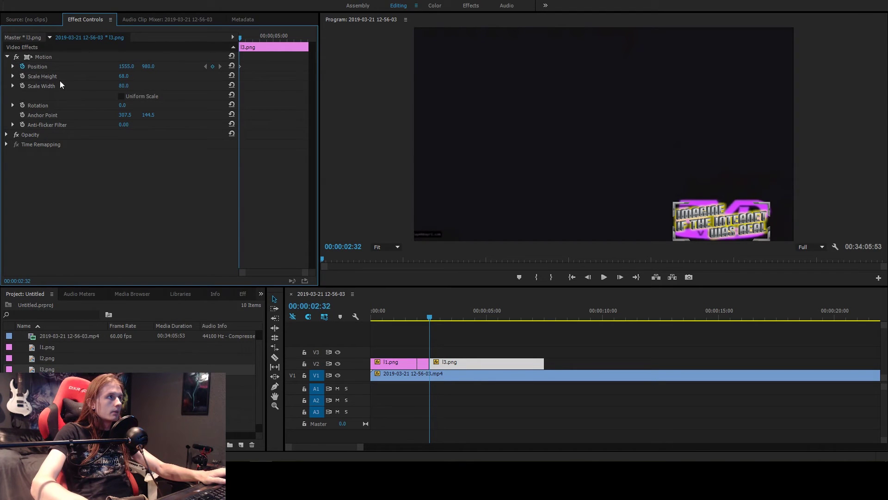
Step: Keyframe l3.png at 581, 100 at 00:00:06:24, trim it there, and place l4.png next
drag(252, 36, 293, 38)
click(213, 66)
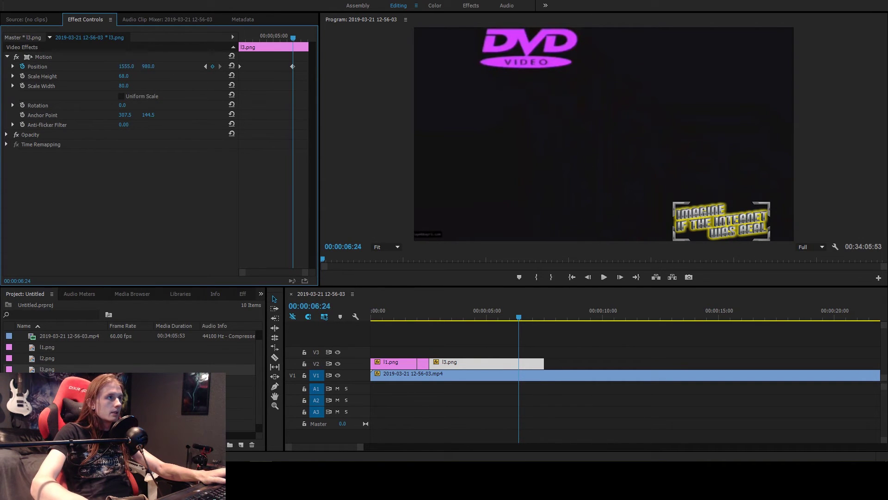
click(148, 66)
text(100)
key(Return)
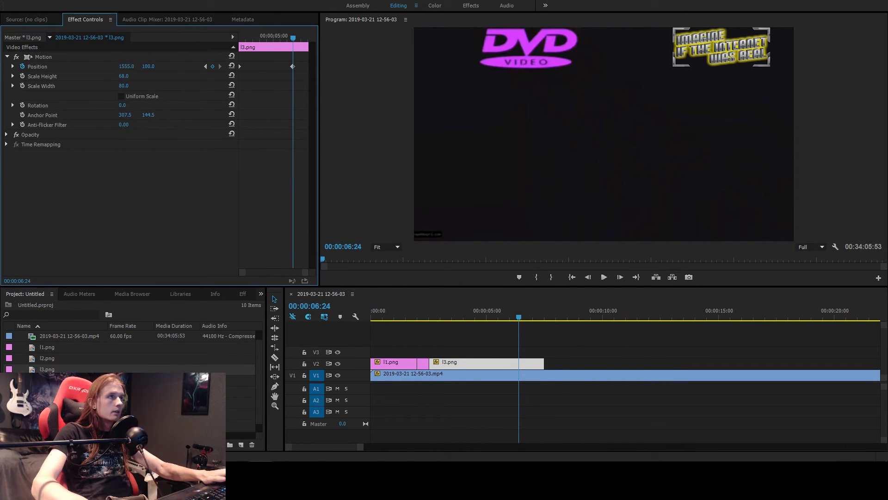
drag(125, 66, 56, 67)
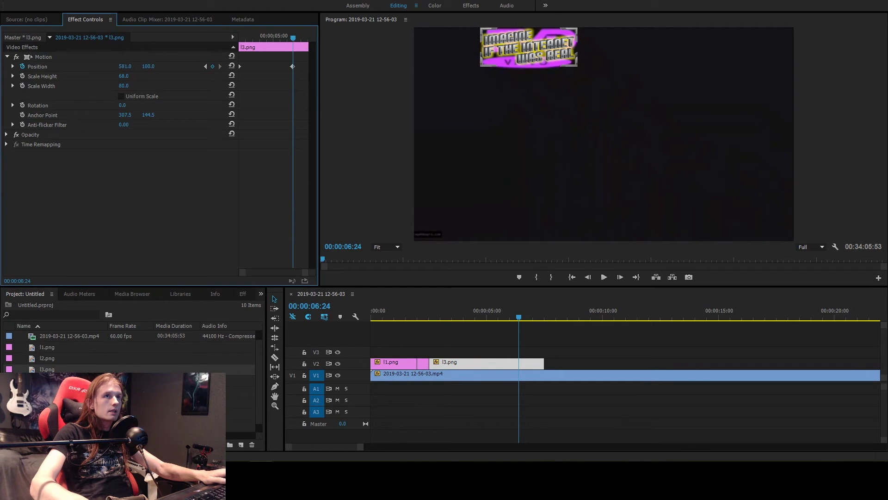
drag(543, 362, 516, 362)
drag(93, 380, 511, 365)
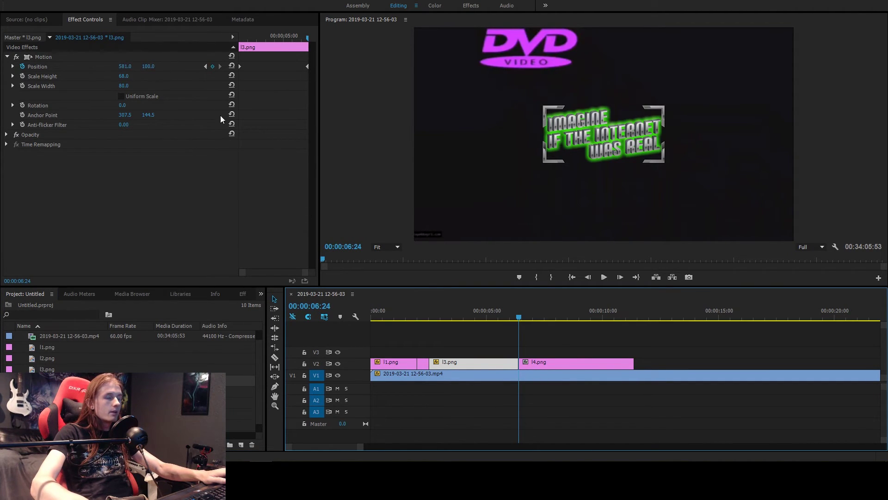
Step: Paste the attributes onto l4.png, clear its position keyframes, and set its position to 581, 100
right_click(541, 361)
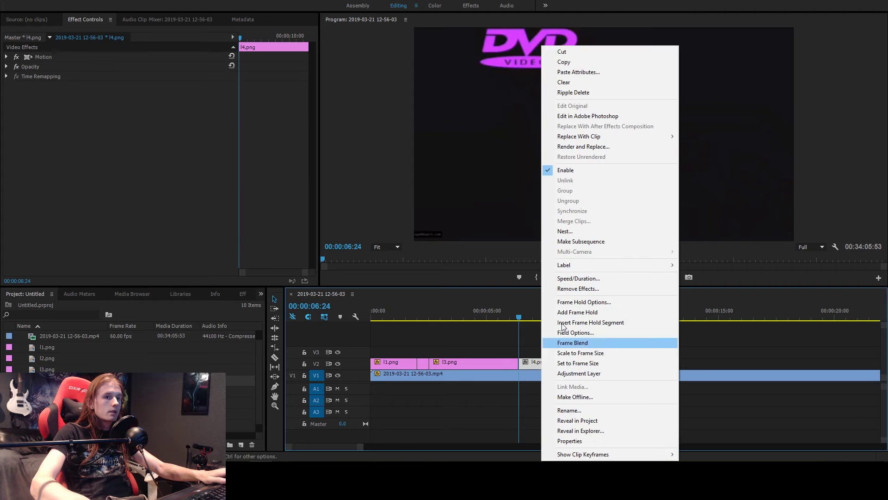
click(576, 72)
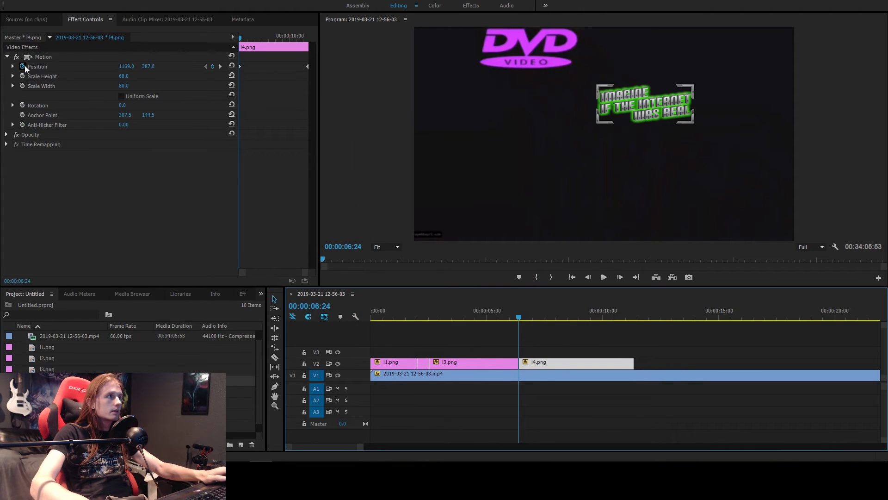
click(23, 66)
key(Return)
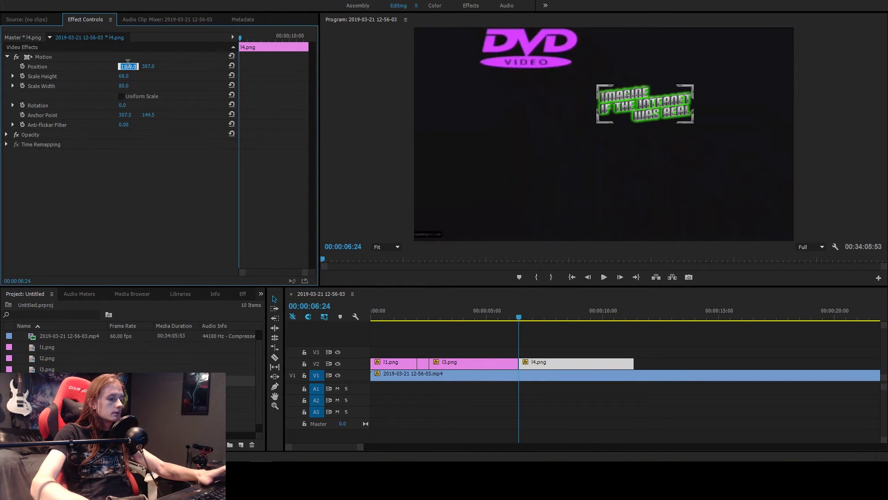
text(580)
key(Return)
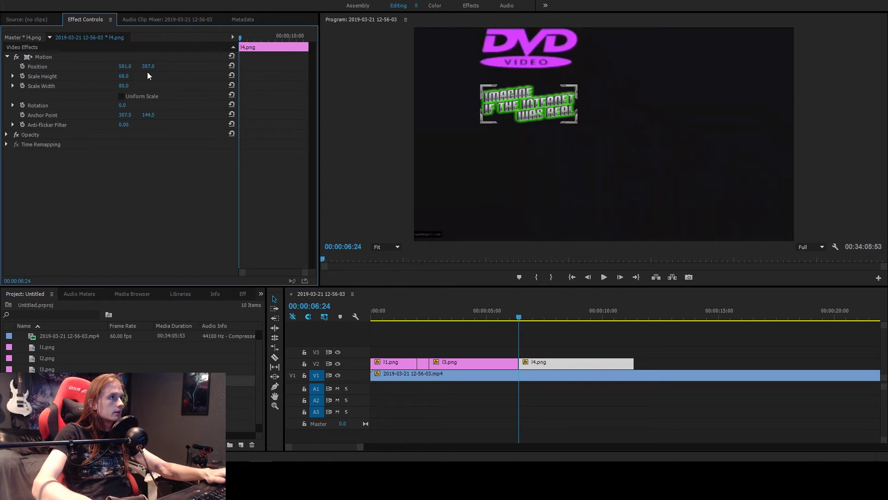
text(100)
key(Return)
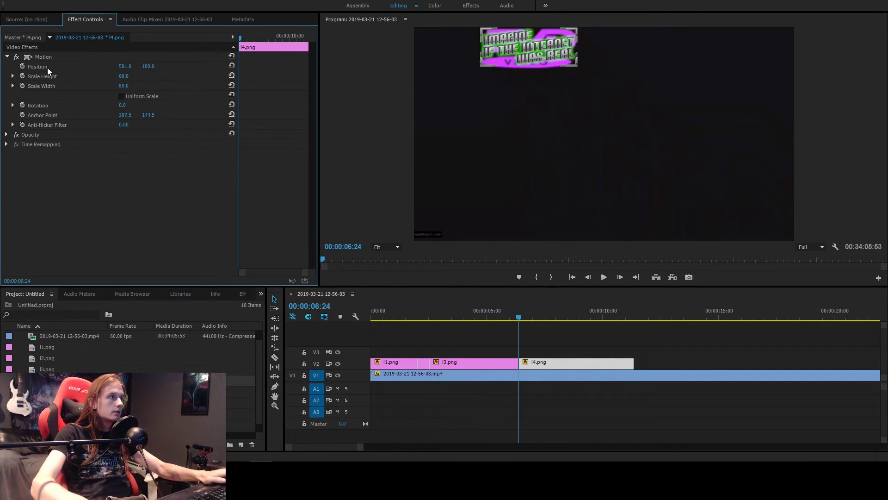
Step: Keyframe l4.png at 250, 414 at 00:00:07:43 and trim the clip to end there
drag(240, 40, 258, 41)
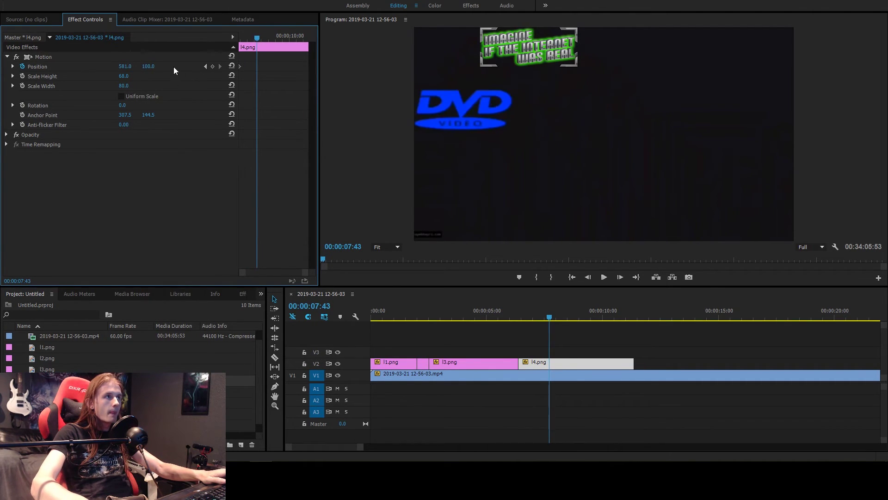
click(213, 66)
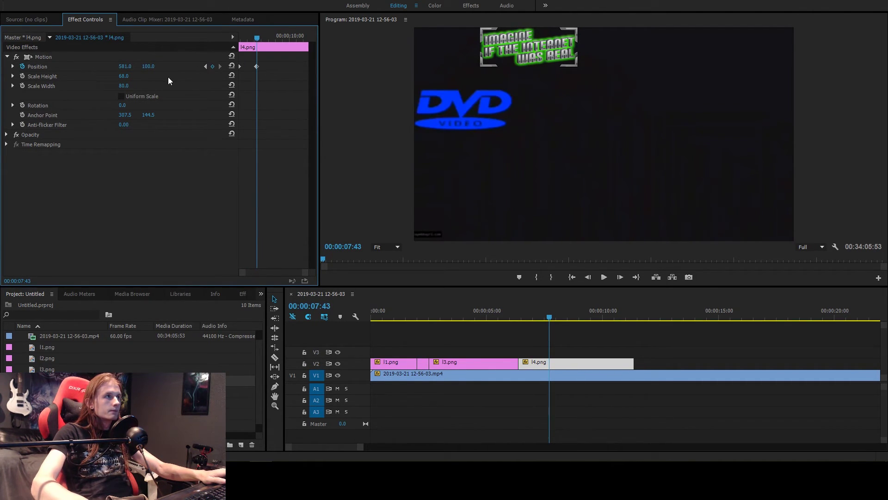
click(127, 67)
text(250)
key(Tab)
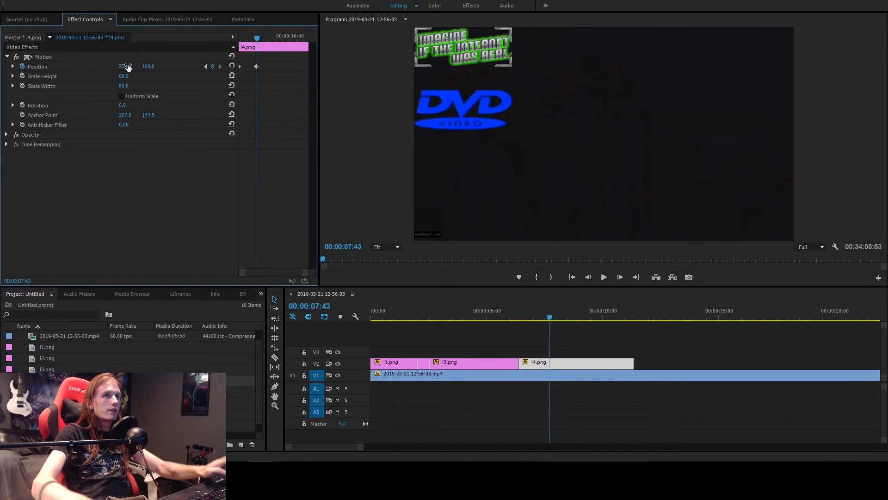
text(294)
key(Return)
drag(148, 66, 203, 66)
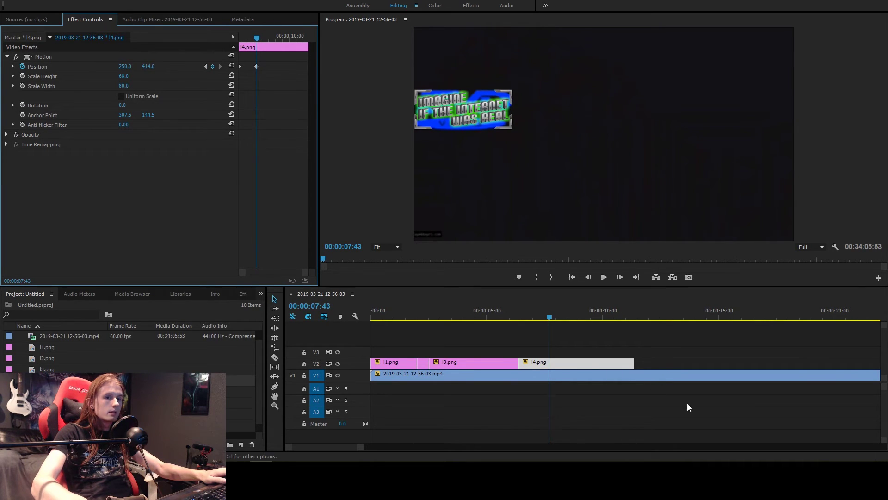
drag(627, 360, 545, 363)
Step: Place l5.png on V2 after l4.png, paste the attributes, and clear its position keyframes
scroll(495, 396, down, 3)
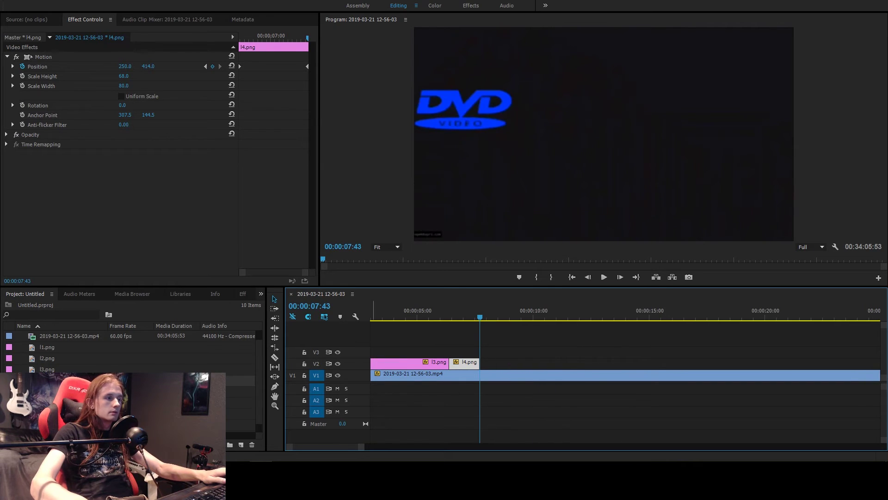
drag(46, 391, 491, 363)
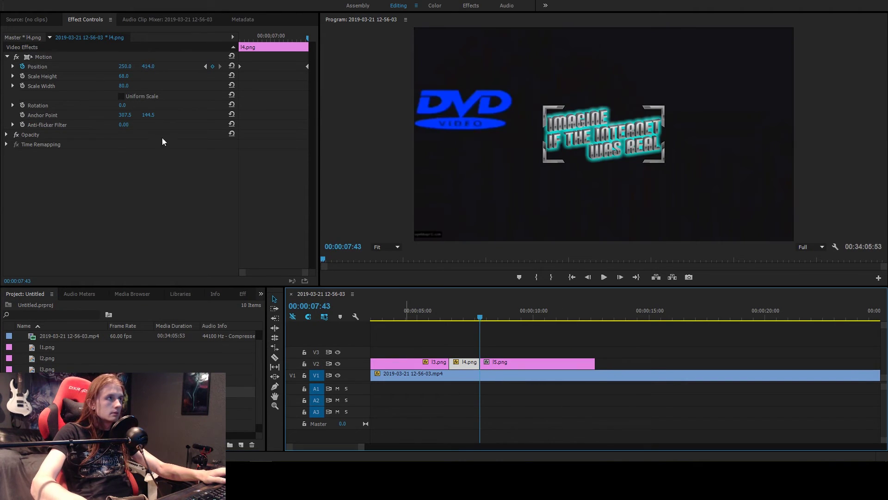
click(495, 361)
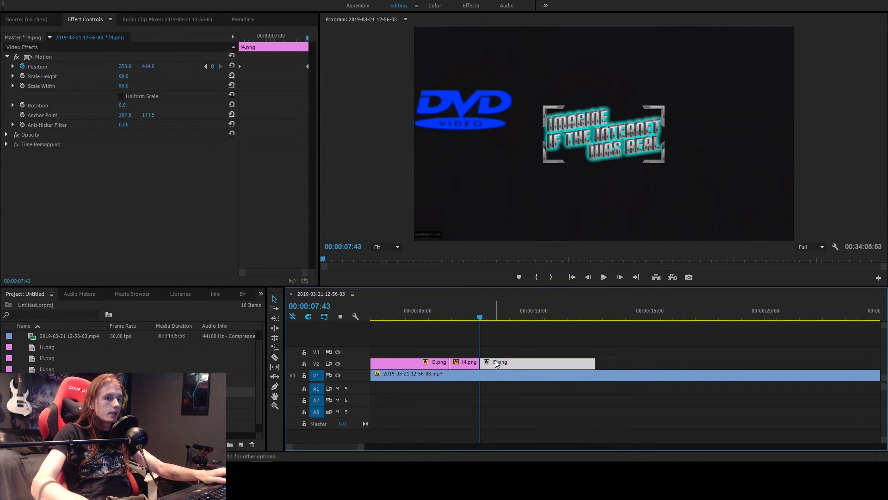
right_click(501, 363)
click(509, 73)
key(Return)
click(7, 57)
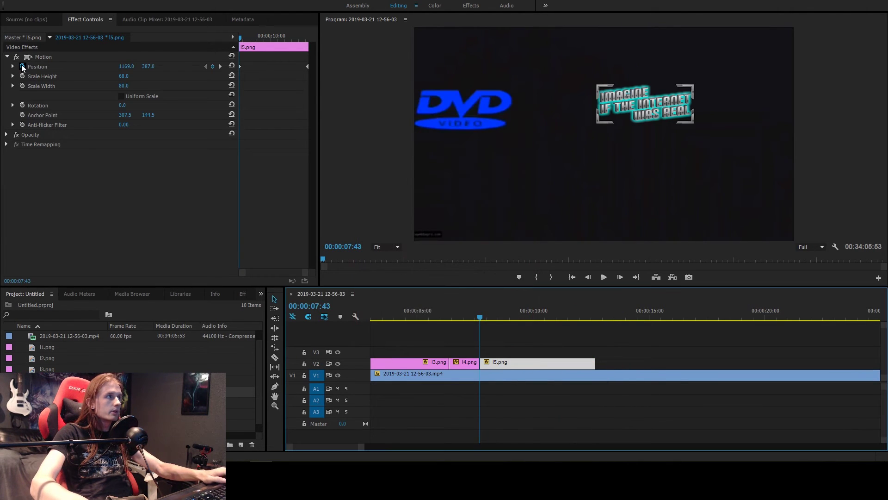
key(Return)
Step: Set l5.png's starting position to 250, 414
click(122, 66)
text(2)
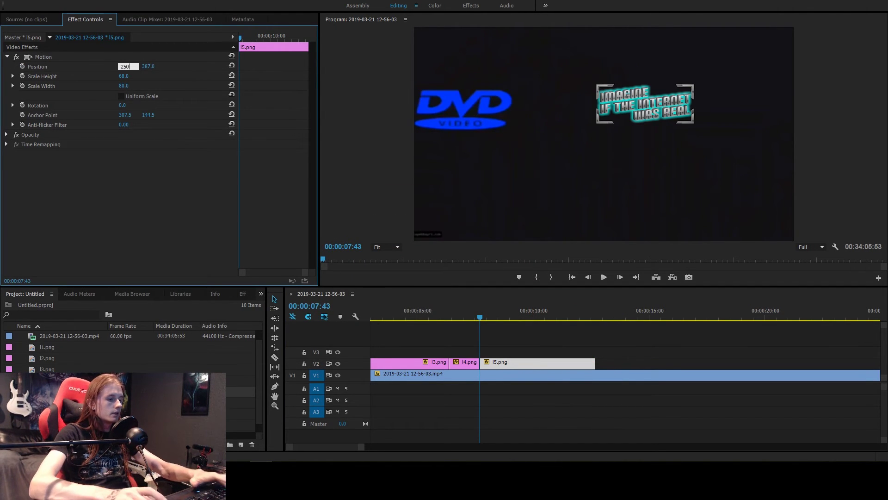
text(50)
key(Tab)
text(414)
key(Return)
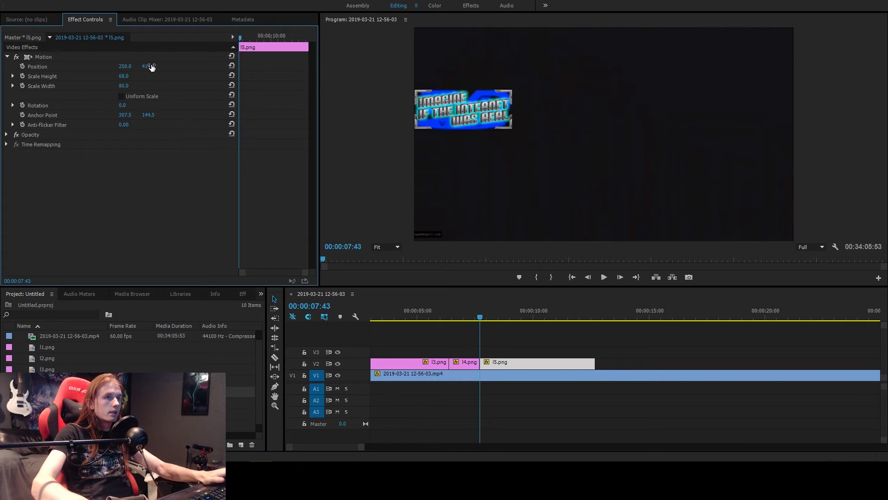
Step: Keyframe l5.png at 863, 980 at 00:00:10:10 and trim the clip to end there
drag(240, 40, 274, 45)
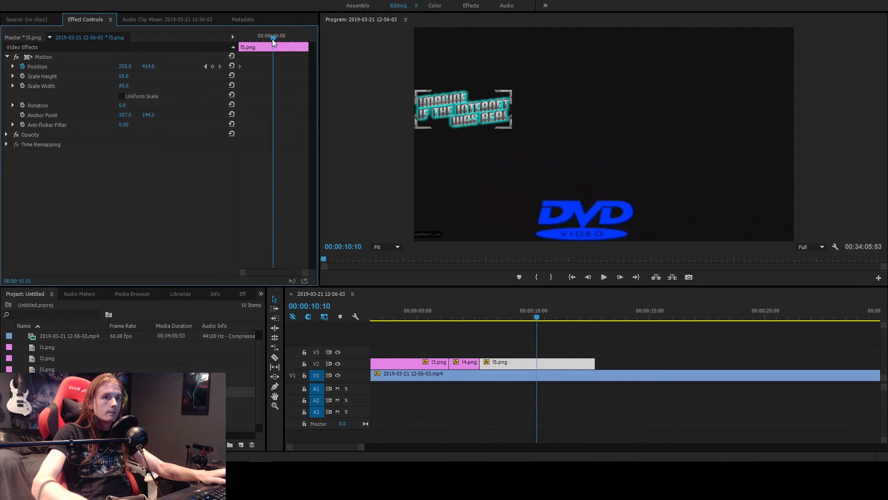
click(213, 66)
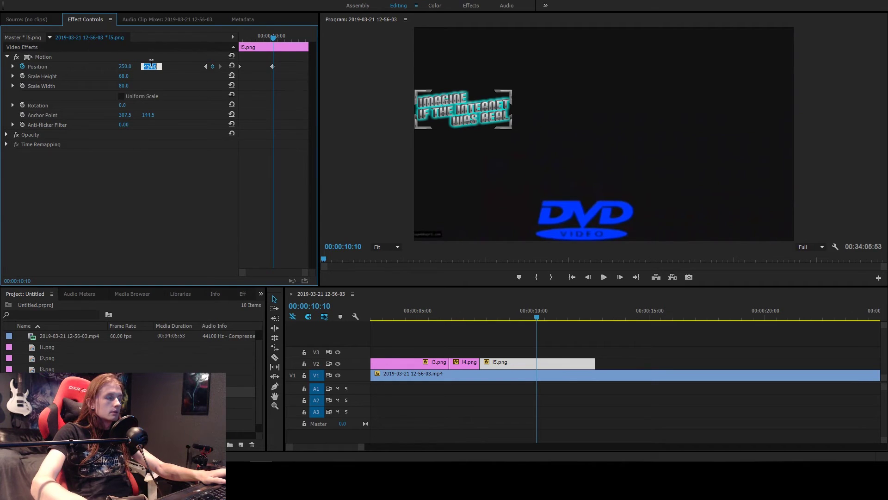
text(980)
key(Return)
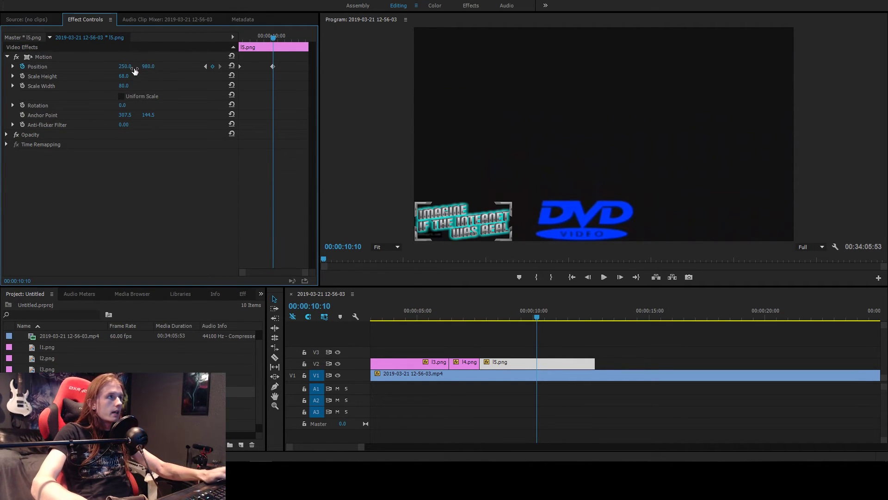
click(125, 67)
text(593)
key(Return)
drag(125, 67, 250, 66)
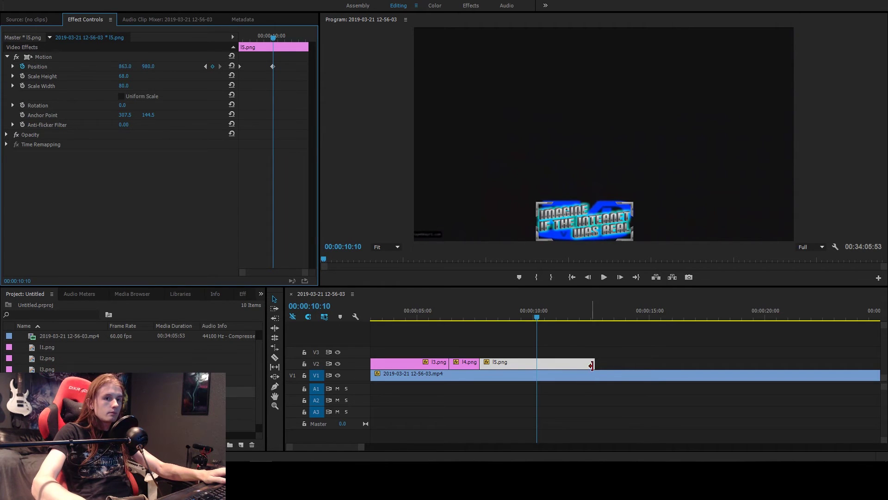
drag(591, 366, 537, 365)
Step: Fit the sequence in the timeline and play it from the start with V1 hidden to preview the bounces
key(minus)
key(minus)
click(412, 323)
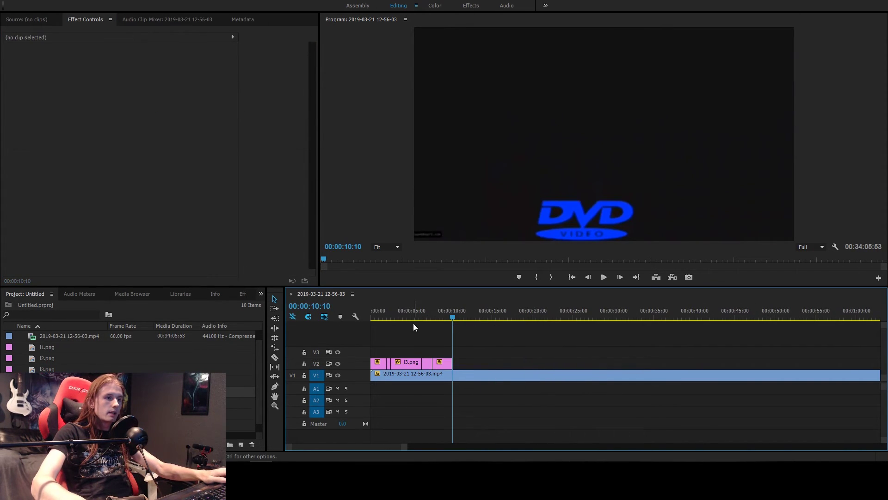
key(Home)
click(338, 375)
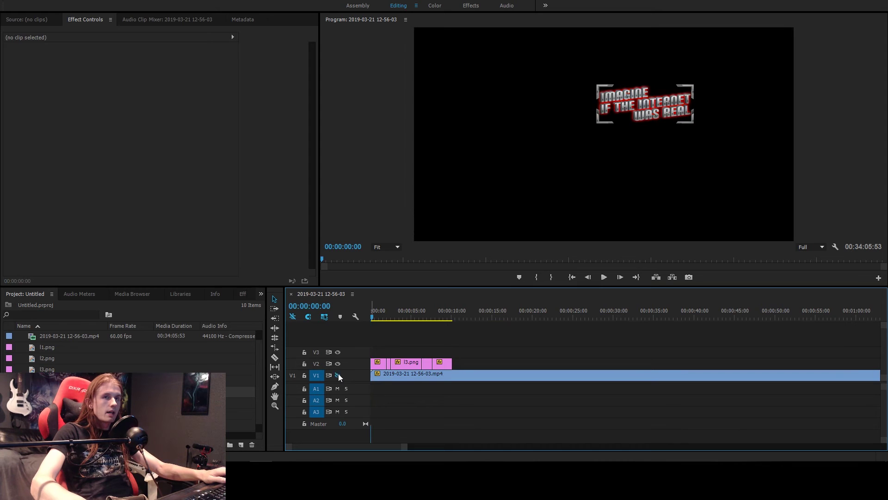
key(space)
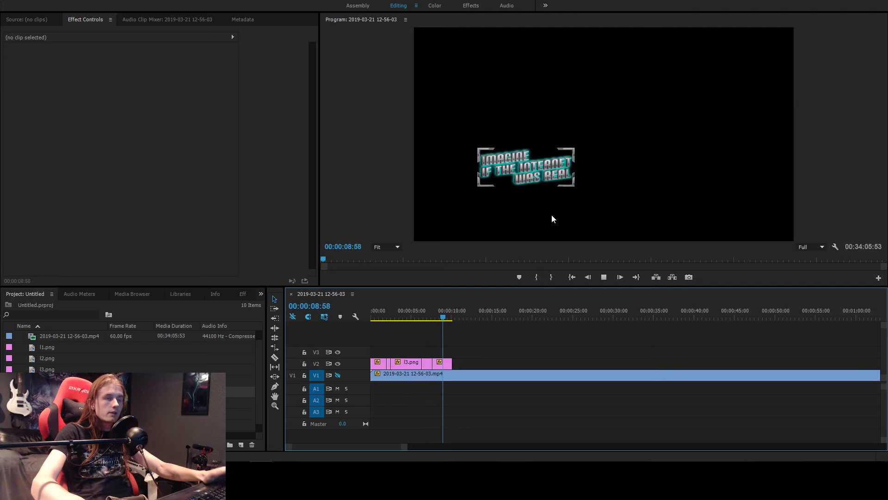
key(space)
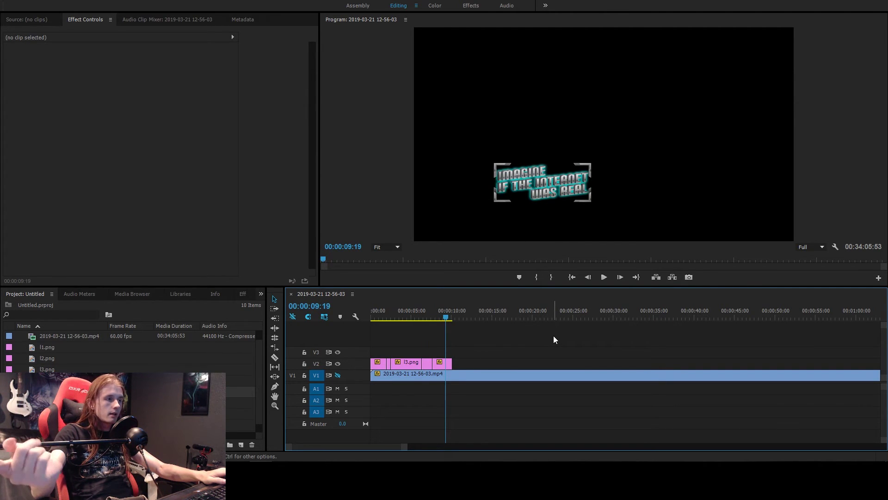
Step: Scrub to 00:00:11:47 and turn the V1 DVD track's output back on
scroll(466, 350, up, 3)
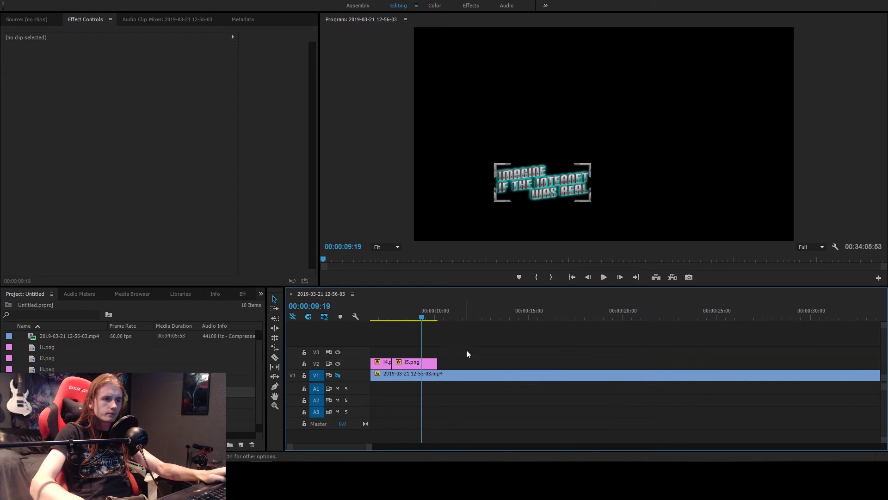
drag(451, 316, 468, 317)
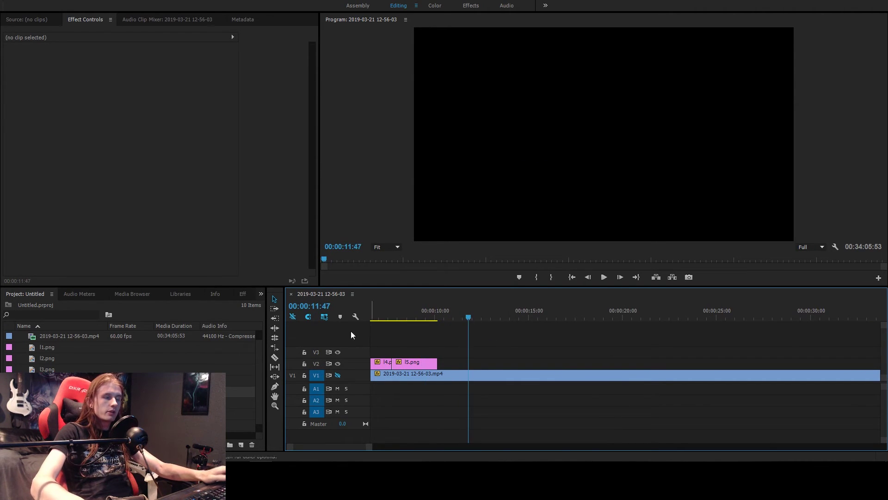
click(337, 376)
scroll(506, 359, down, 1)
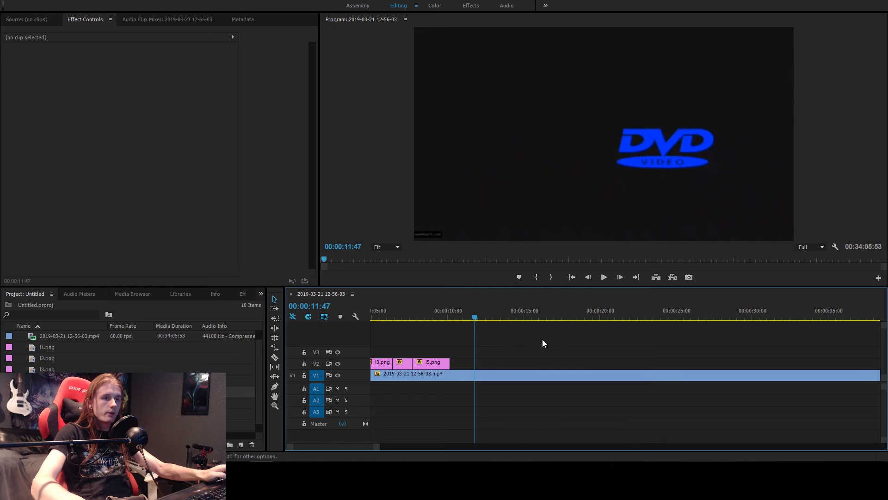
scroll(504, 339, left, 2)
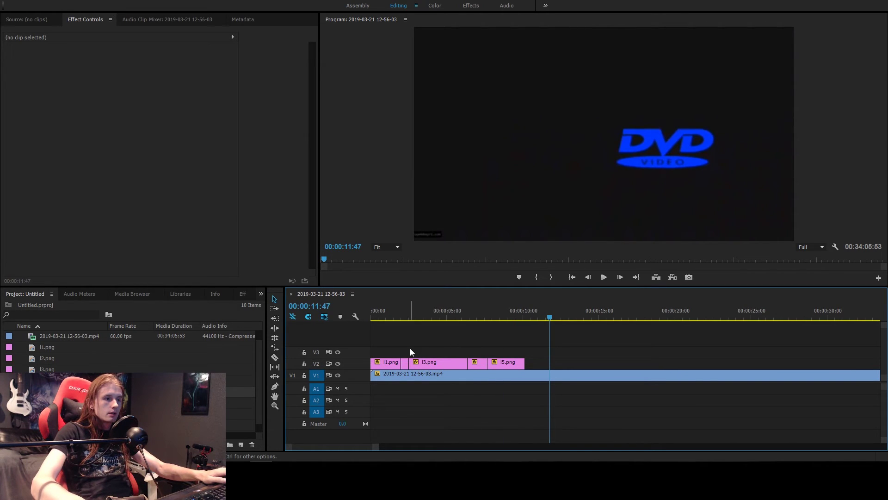
Step: Place l1.png on V2 after the other logos and paste the copied motion attributes onto it
drag(499, 341, 553, 362)
drag(625, 363, 842, 363)
scroll(512, 374, right, 2)
click(523, 365)
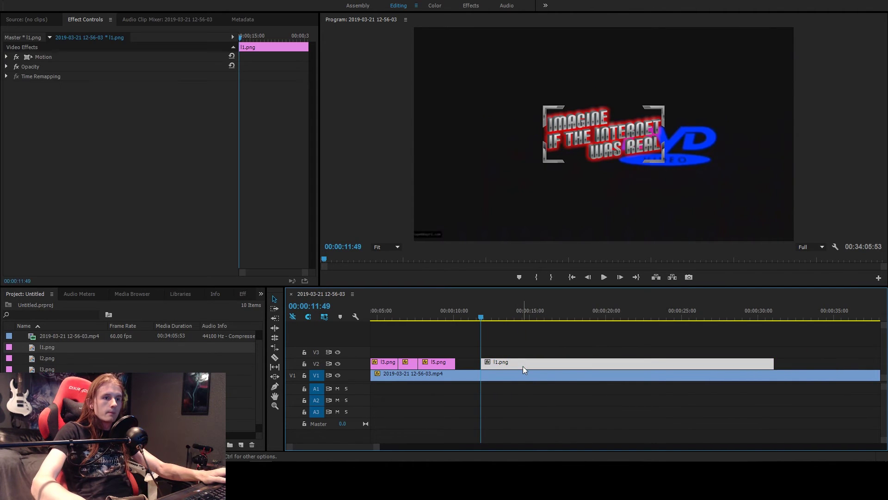
right_click(523, 366)
click(551, 73)
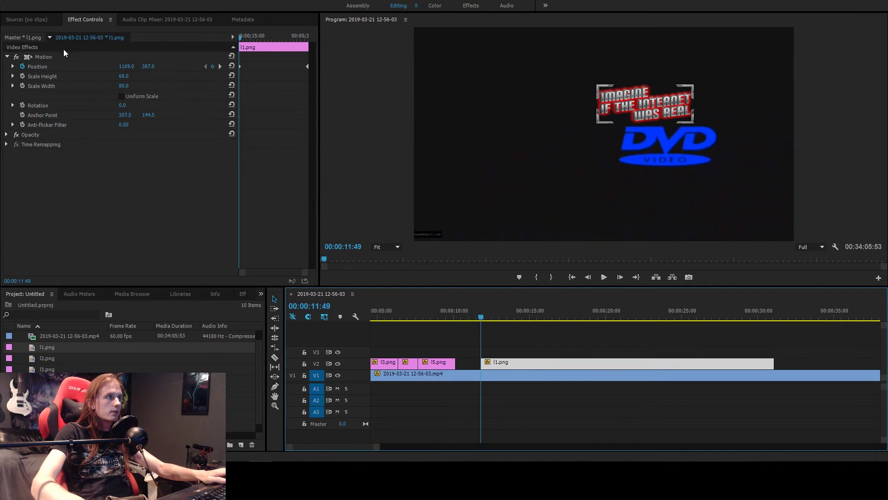
Step: Clear the pasted Position keyframes and set the logo's Position to X 1275, Y 600
click(22, 66)
key(Return)
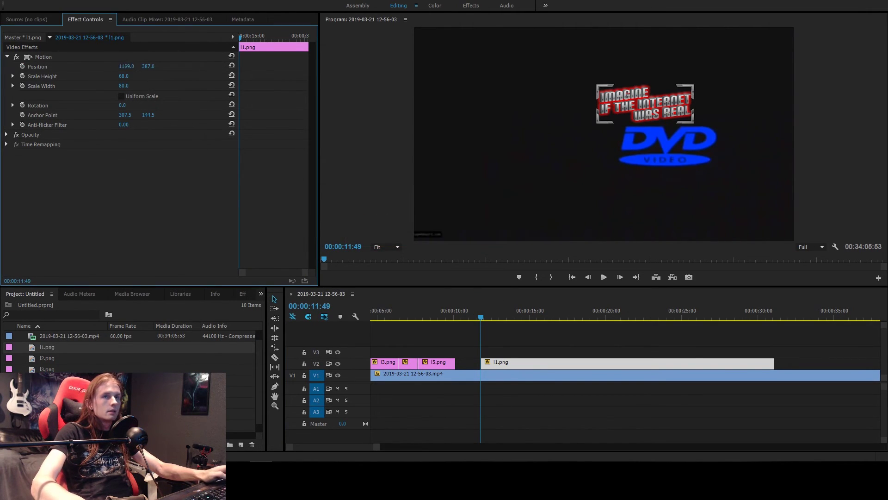
drag(126, 66, 175, 66)
click(148, 66)
text(586)
key(Return)
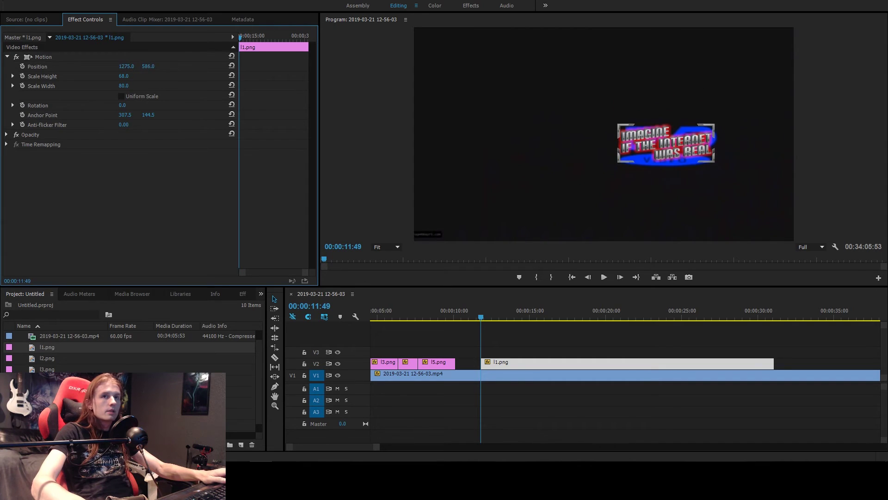
click(148, 67)
text(600)
key(Return)
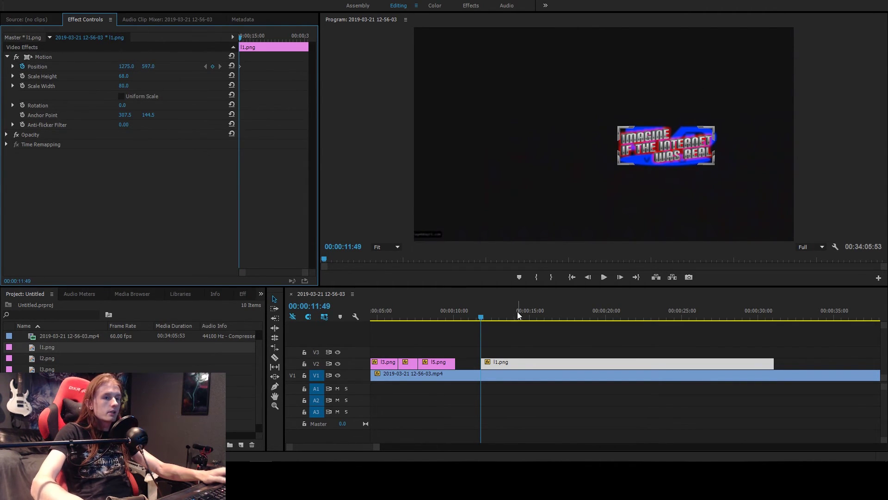
Step: At 00:00:13:23, add a Position keyframe with X 1670 and raise the logo near the top edge
key(minus)
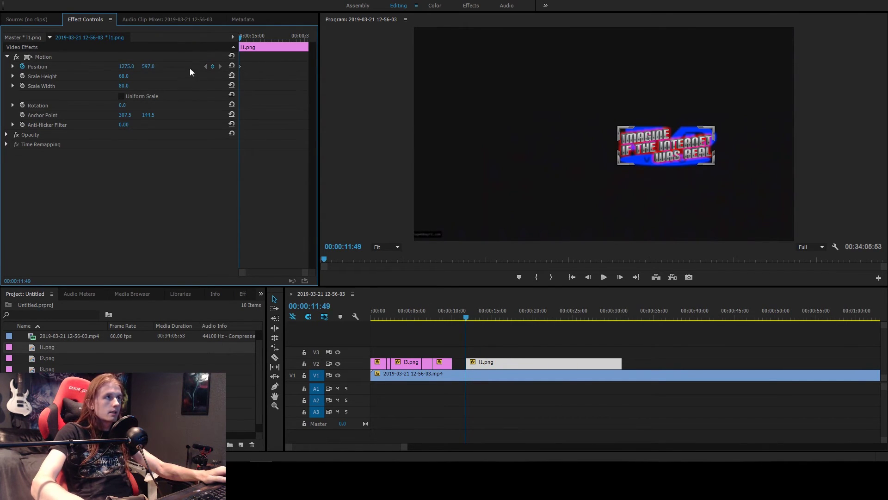
drag(468, 316, 479, 315)
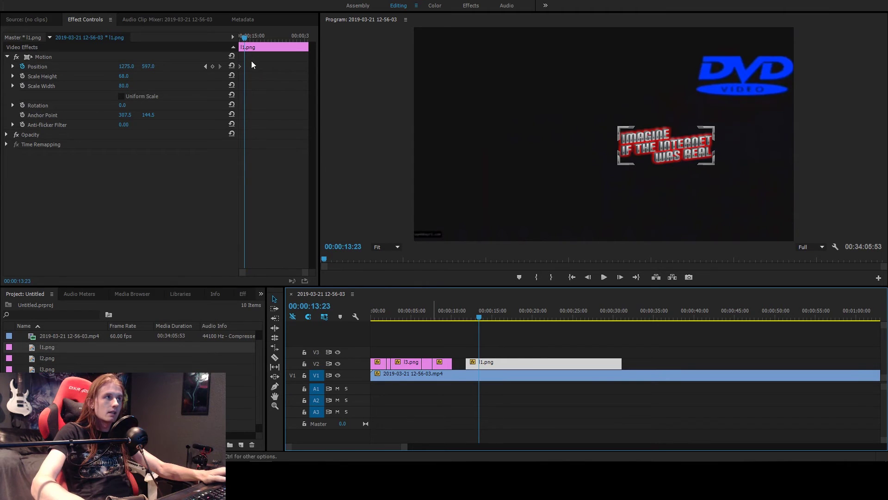
click(212, 67)
click(147, 66)
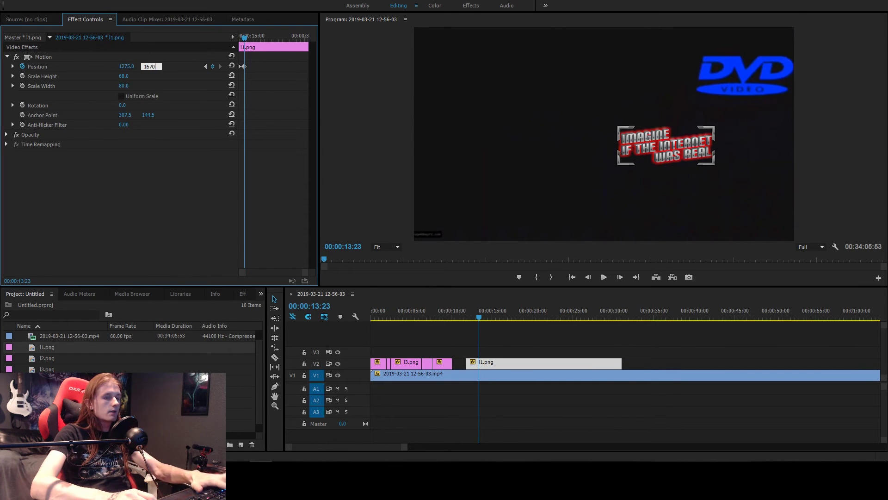
key(Return)
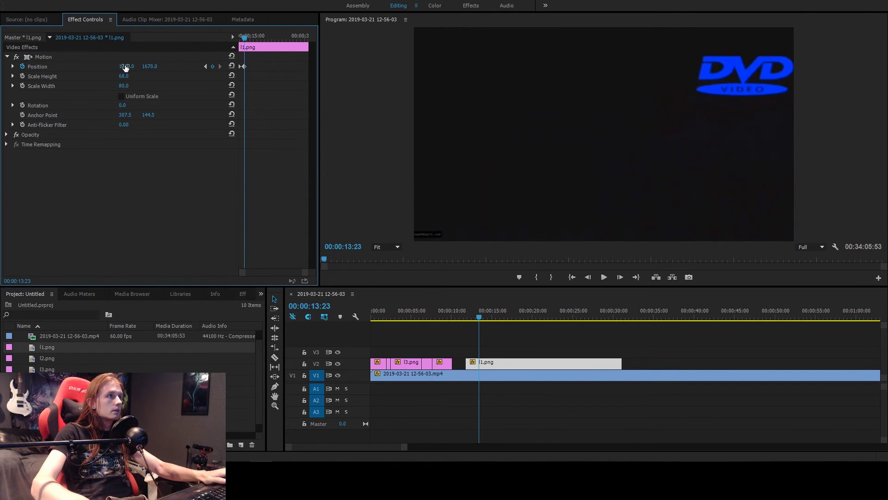
key(ctrl+z)
text(16)
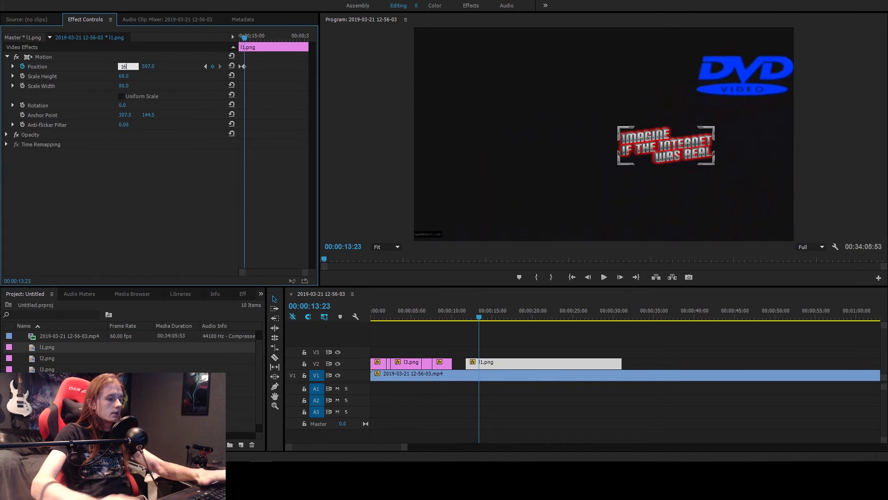
text(70)
key(Return)
drag(149, 67, 93, 67)
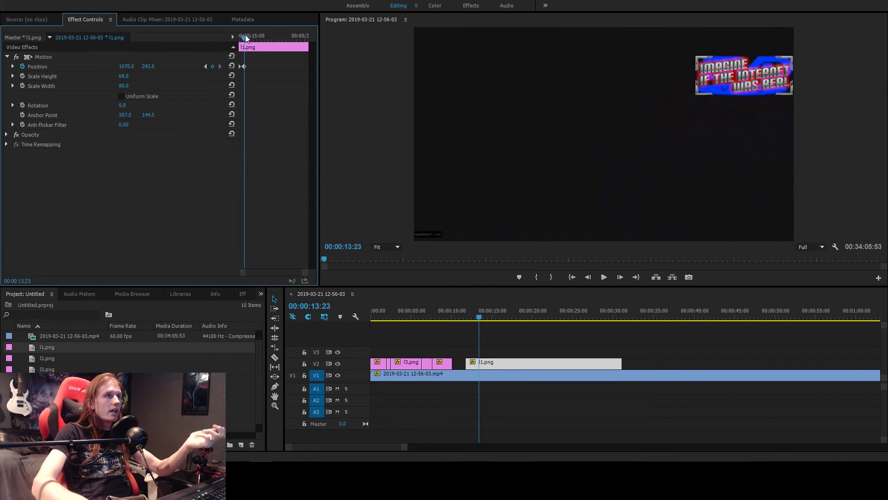
Step: At 00:00:13:52, keyframe the logo into the top-right corner at Y 100, X about 1531
drag(248, 37, 247, 37)
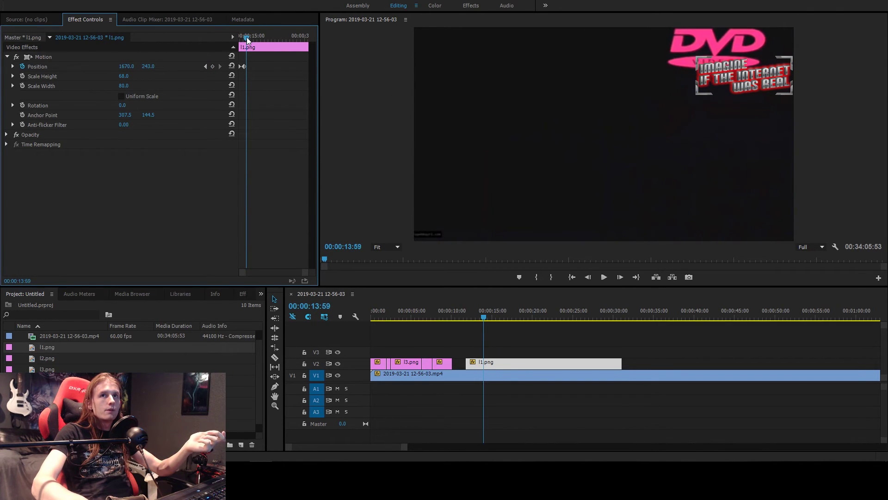
click(213, 66)
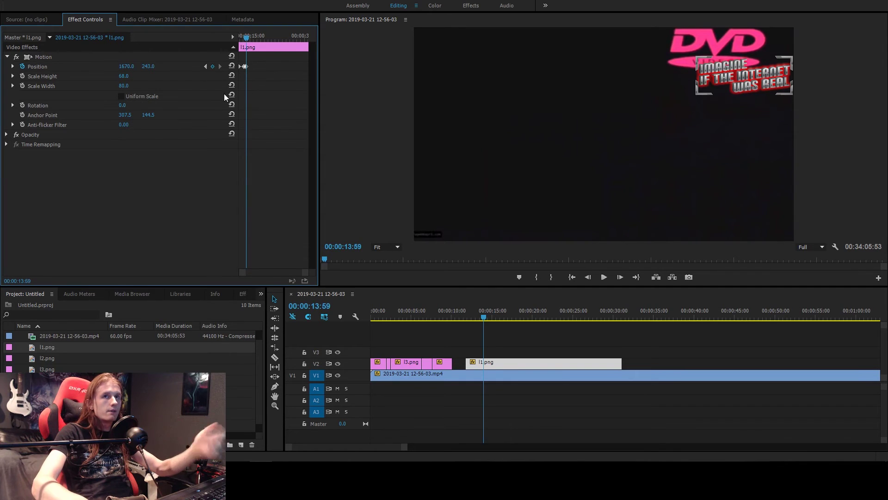
text(100)
key(shift+Tab)
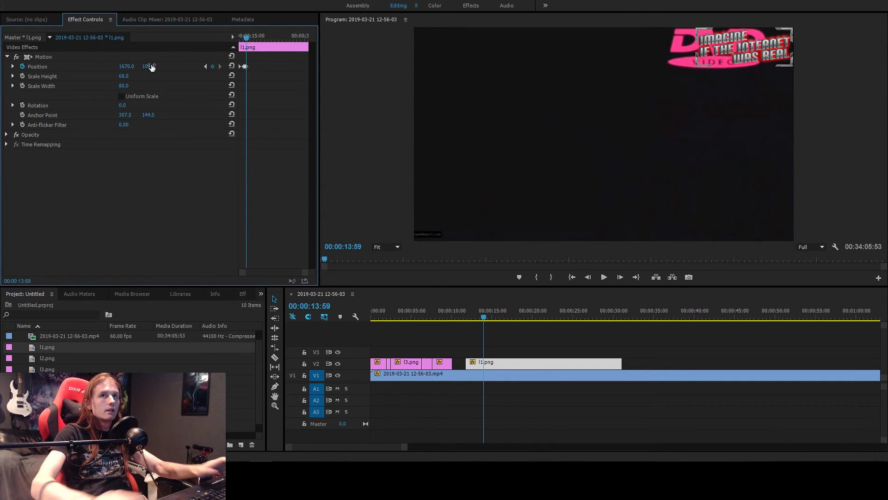
text(1505)
key(Return)
drag(126, 66, 128, 67)
Step: At 00:00:17:57, slide the logo toward the bottom-left to X 516
mouse_move(256, 42)
mouse_down()
mouse_move(249, 40)
mouse_move(262, 40)
mouse_up()
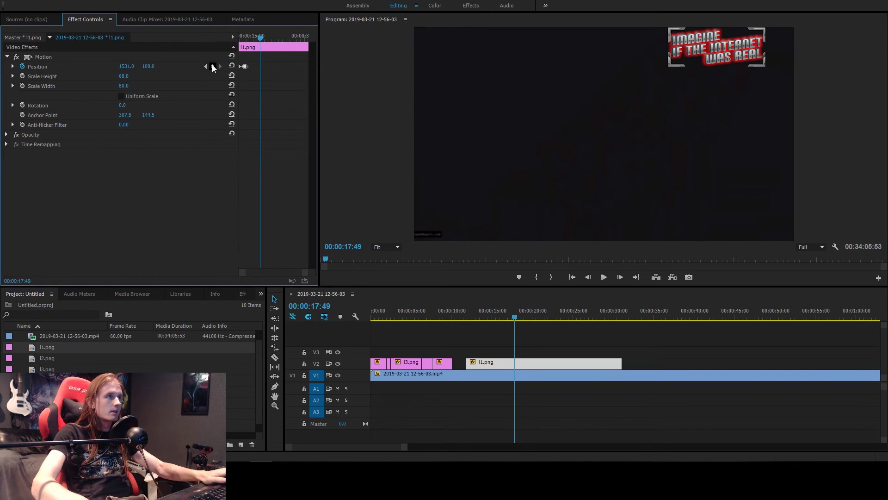
click(260, 40)
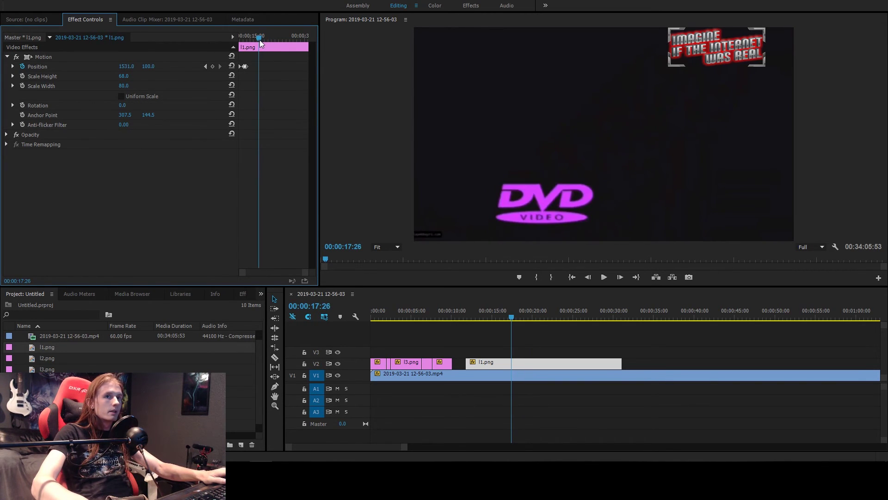
drag(260, 39, 262, 40)
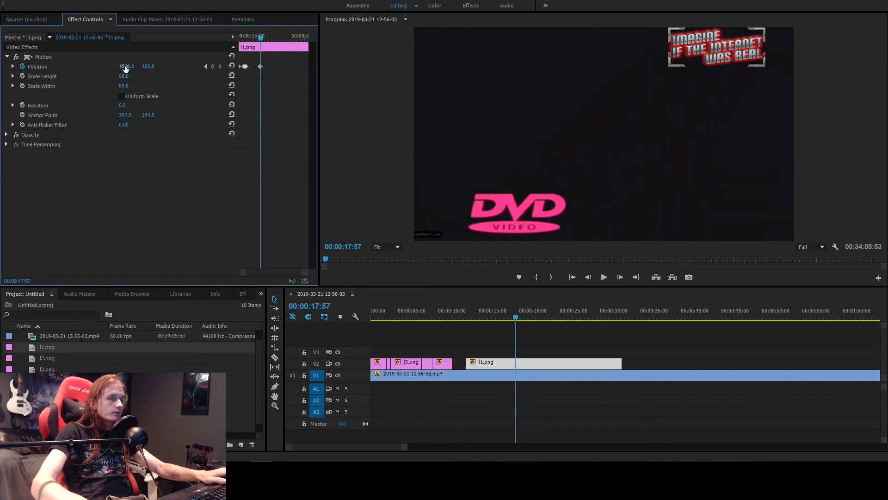
drag(137, 66, 176, 66)
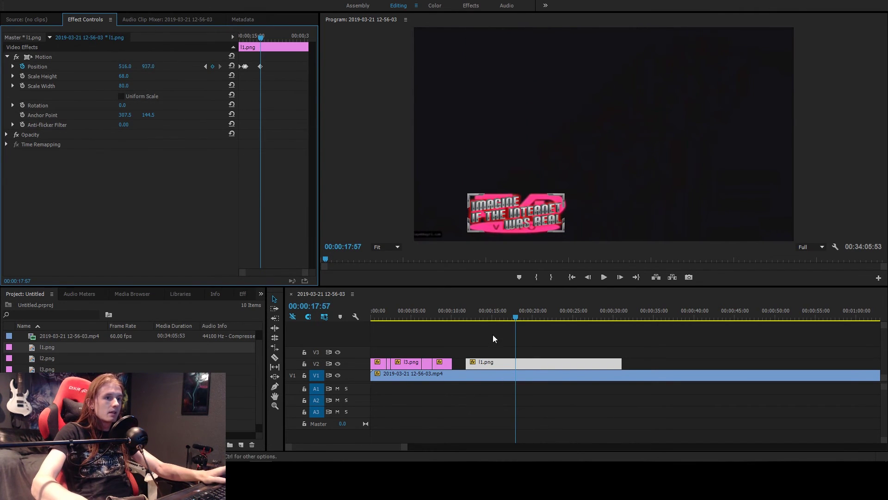
click(468, 318)
drag(468, 317, 461, 319)
key(space)
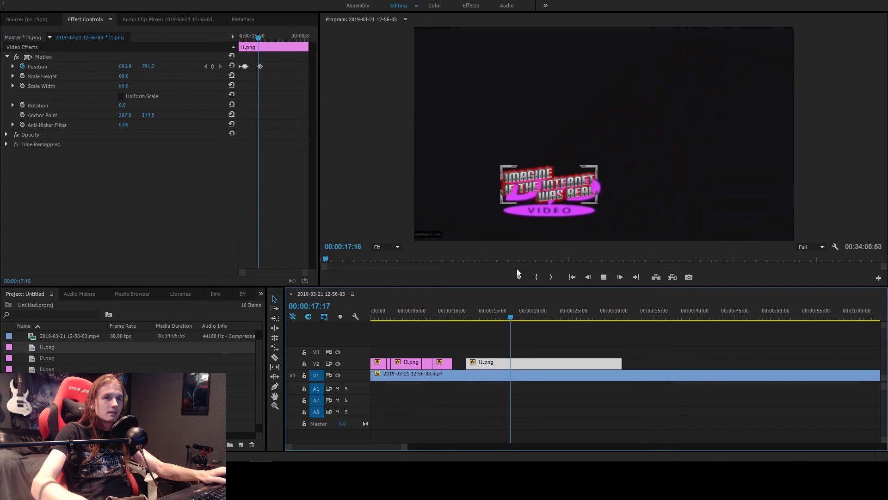
click(466, 317)
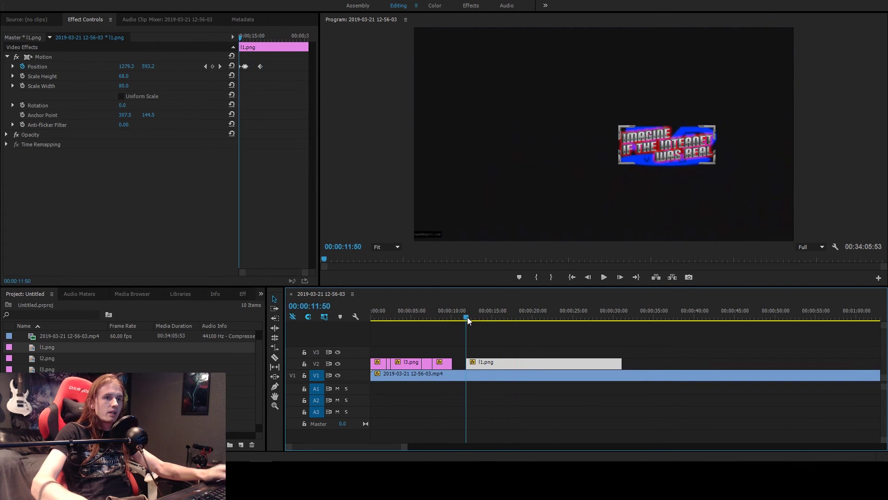
click(484, 332)
mouse_move(481, 318)
mouse_down()
mouse_move(468, 320)
mouse_move(478, 317)
mouse_up()
click(463, 316)
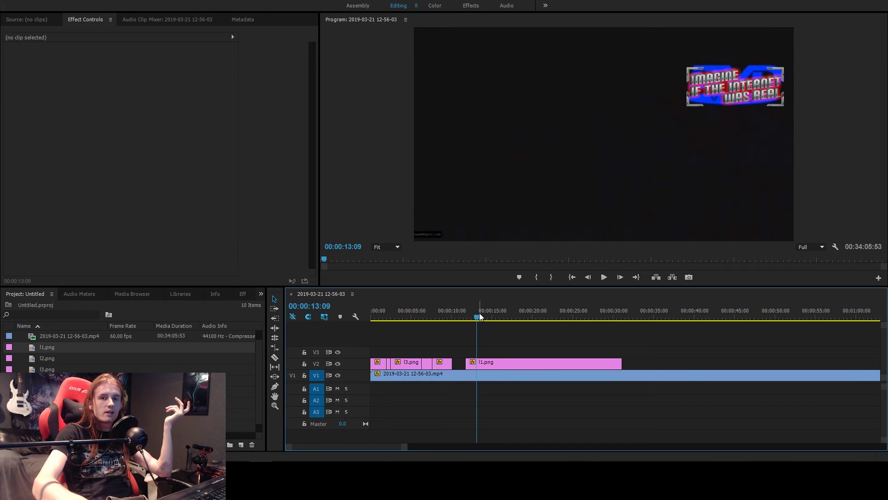
mouse_move(473, 315)
mouse_down()
mouse_move(488, 318)
mouse_move(473, 324)
mouse_move(527, 323)
mouse_move(478, 328)
mouse_move(487, 315)
mouse_move(471, 315)
mouse_up()
Step: Extend the l1.png clip on V2, then trim its end back shorter
click(486, 362)
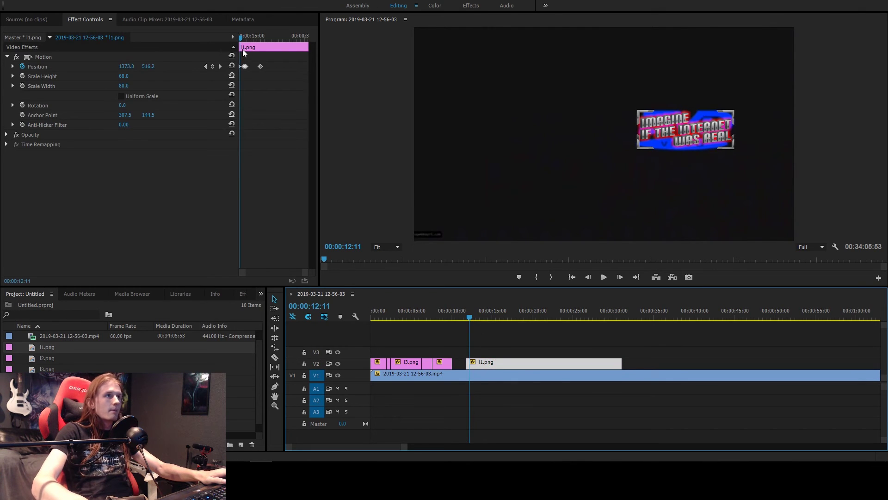
key(minus)
key(minus)
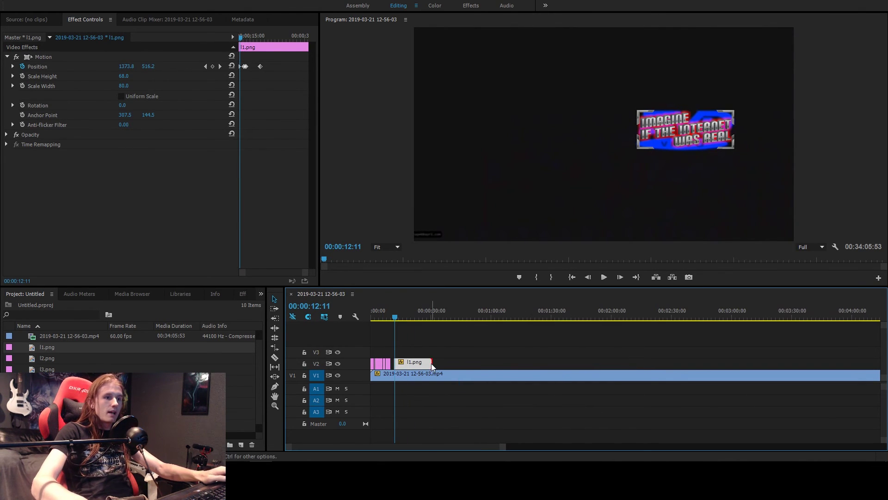
drag(431, 363, 777, 363)
key(minus)
key(minus)
key(minus)
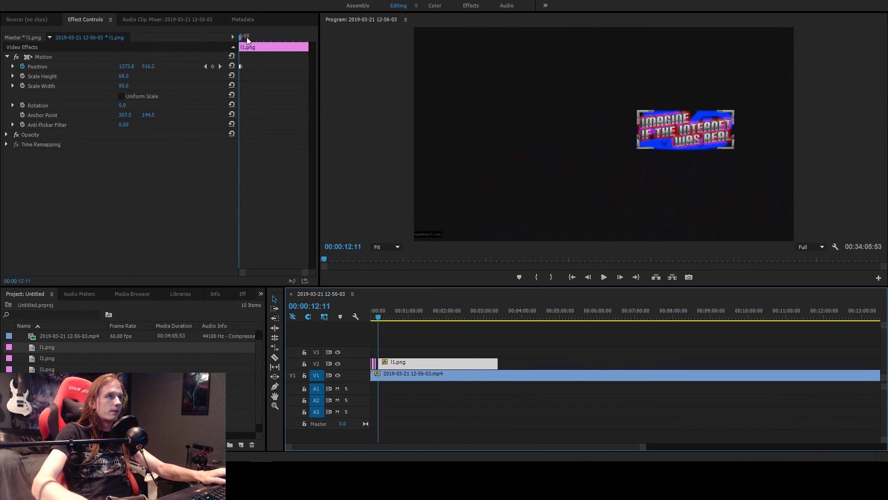
click(240, 277)
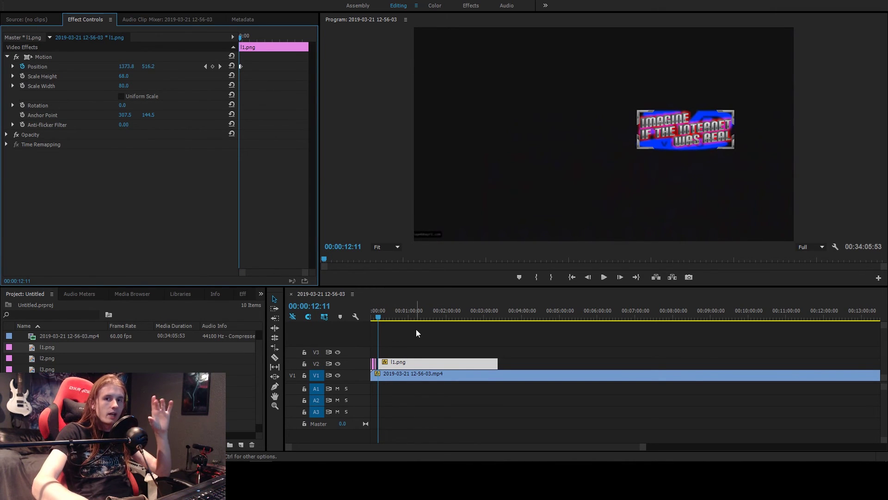
click(525, 350)
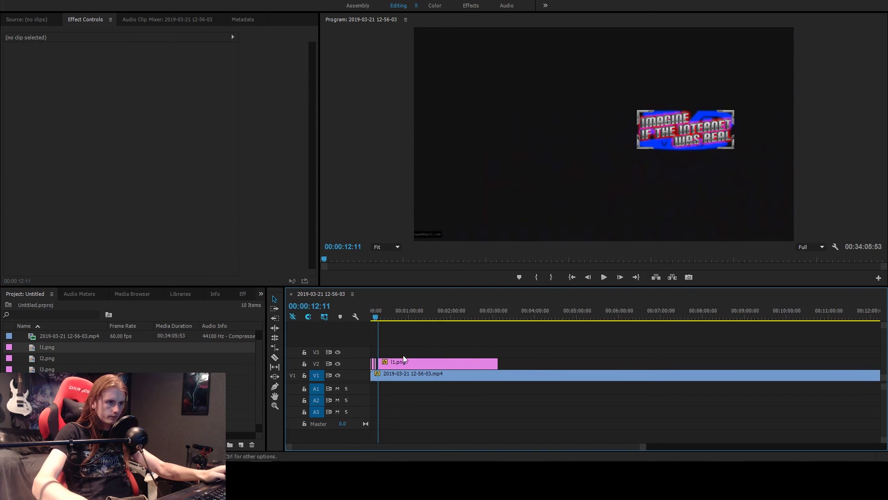
scroll(456, 320, up, 4)
scroll(617, 361, down, 2)
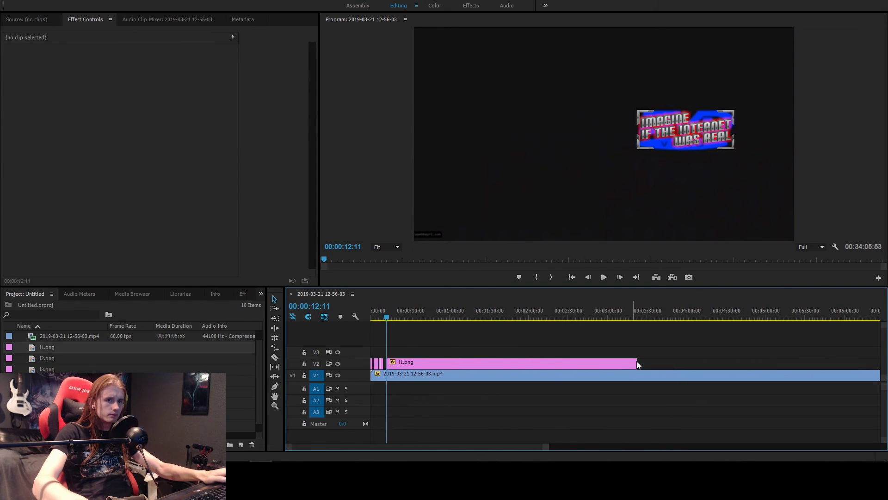
drag(636, 364, 403, 362)
Step: Delete the duplicate overlapping Position keyframe at 12:11 on l1.png
click(410, 368)
scroll(394, 314, up, 3)
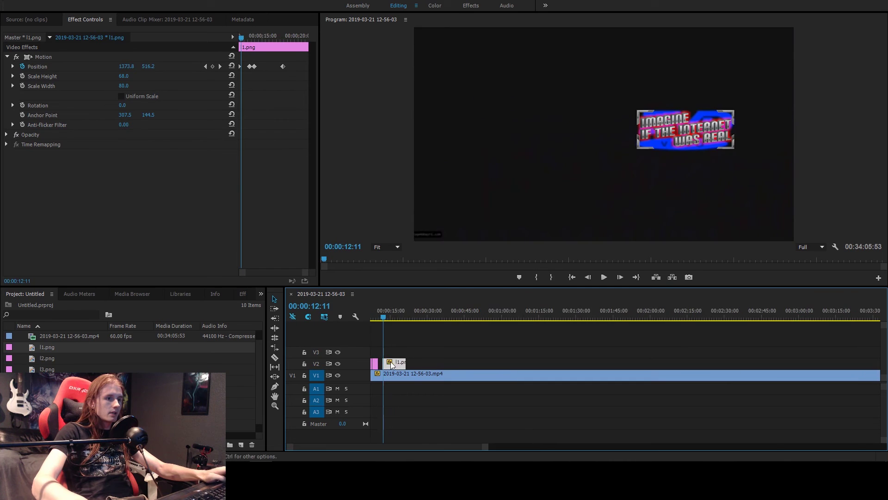
click(283, 67)
scroll(455, 407, up, 3)
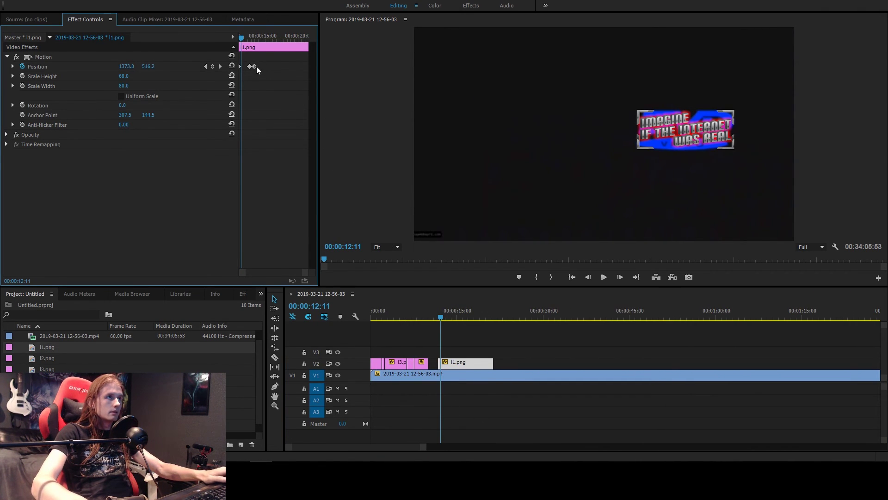
key(Delete)
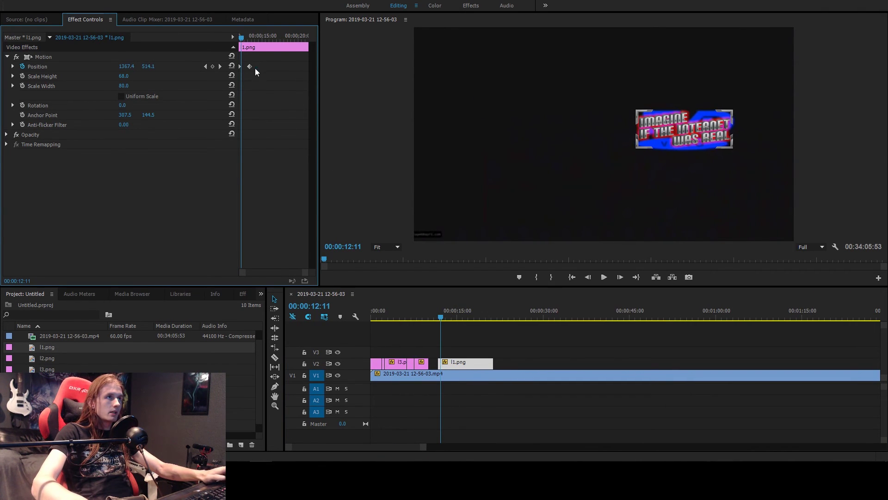
Step: Trim the first l1.png clip to end at its 13:23 Position keyframe
click(220, 66)
drag(486, 366, 448, 363)
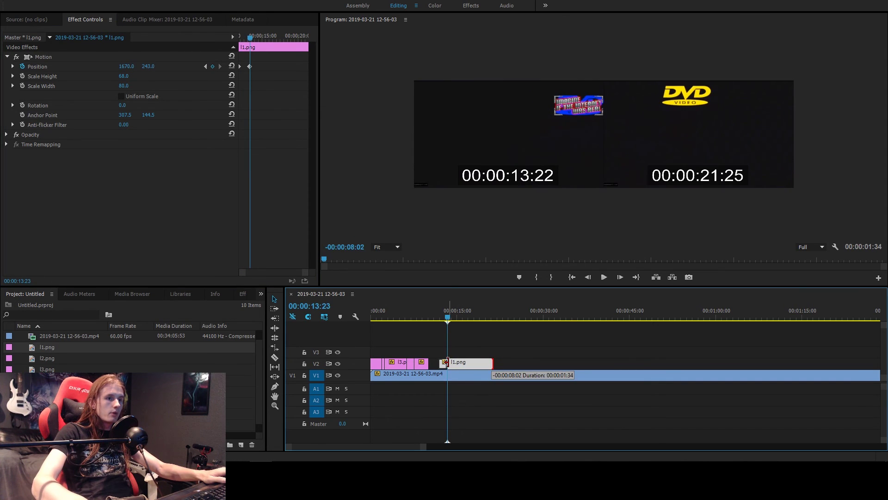
key(=)
Step: Add a shorter second l1.png clip on V2 at 13:23 with its Position keyframes removed
drag(49, 348, 445, 363)
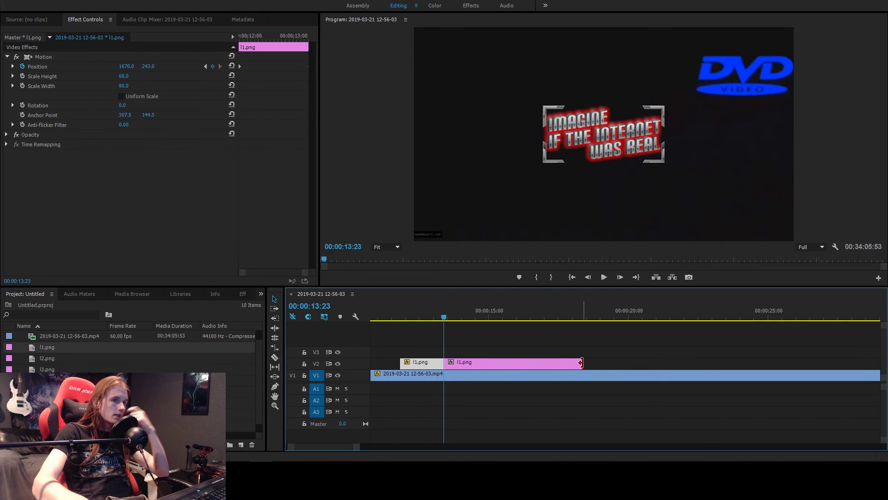
drag(581, 362, 544, 363)
drag(442, 319, 457, 320)
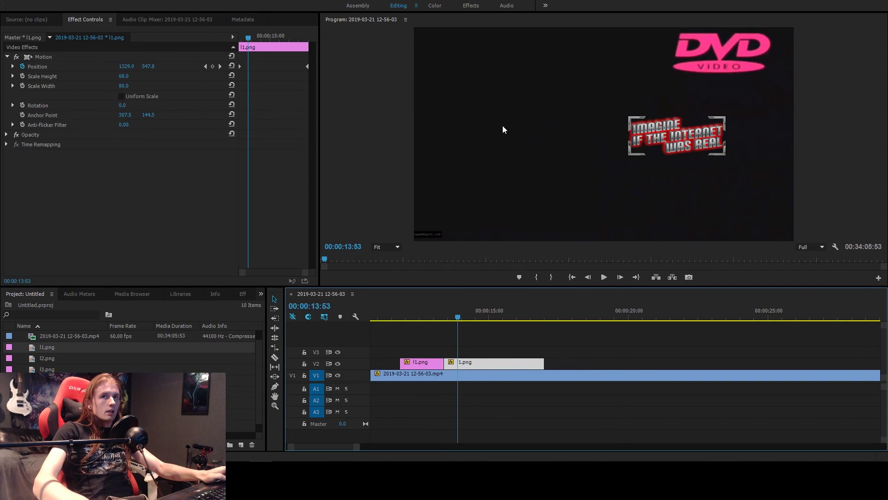
click(23, 67)
key(Return)
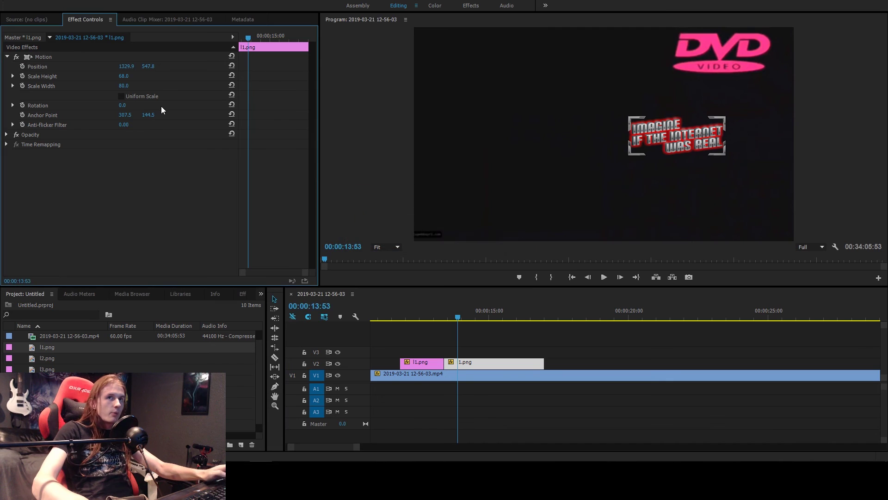
click(445, 318)
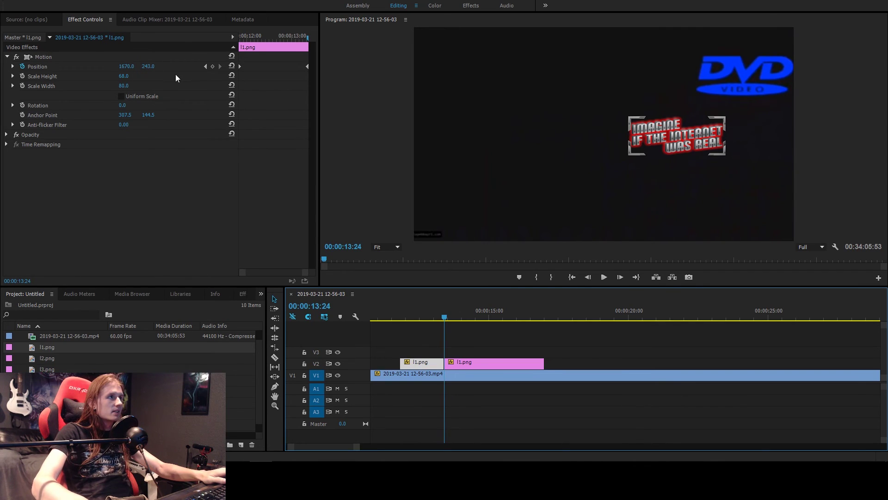
click(205, 66)
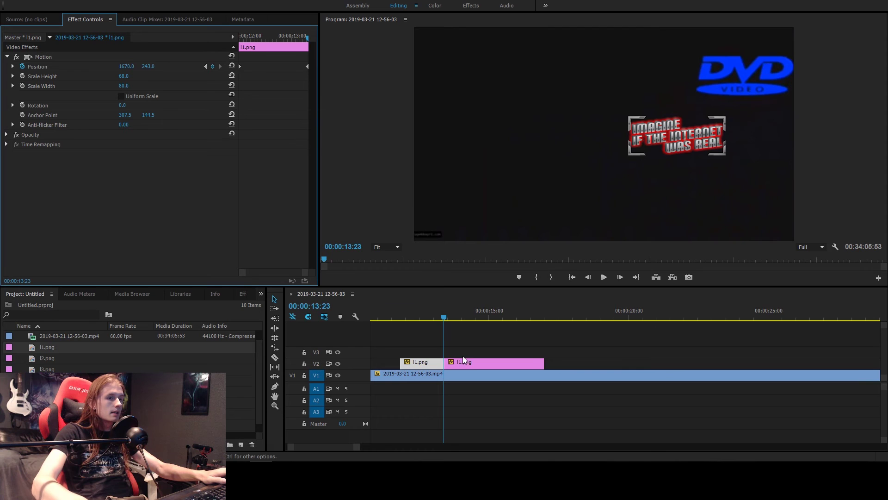
Step: Set the second l1.png clip's Position to 1670, 240 at 13:23
click(422, 362)
click(128, 66)
text(16)
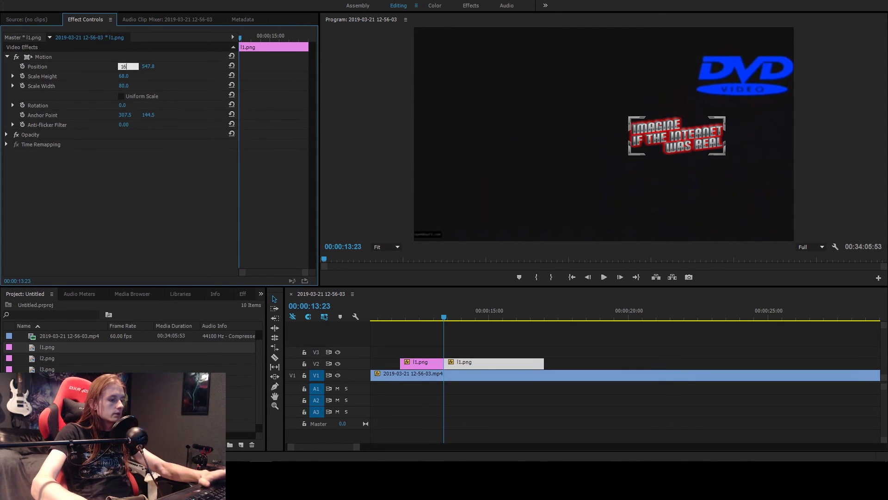
text(70)
key(Return)
text(24)
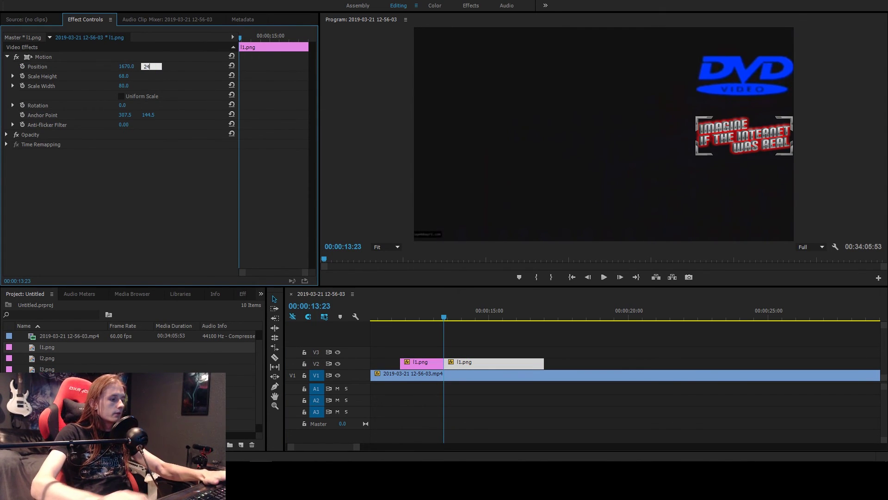
text(0)
key(Return)
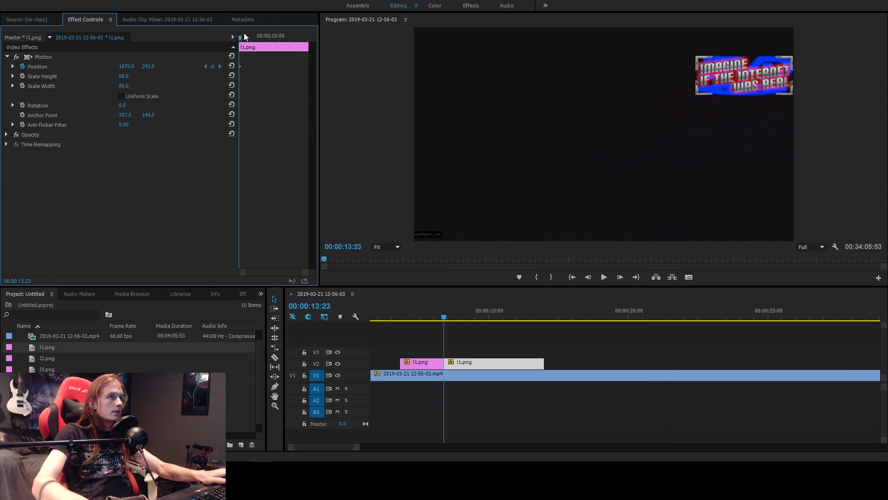
drag(245, 34, 251, 38)
Step: Keyframe the logo at 13:57 with Y 100, sliding it left along the top edge, and preview the bounce
click(213, 66)
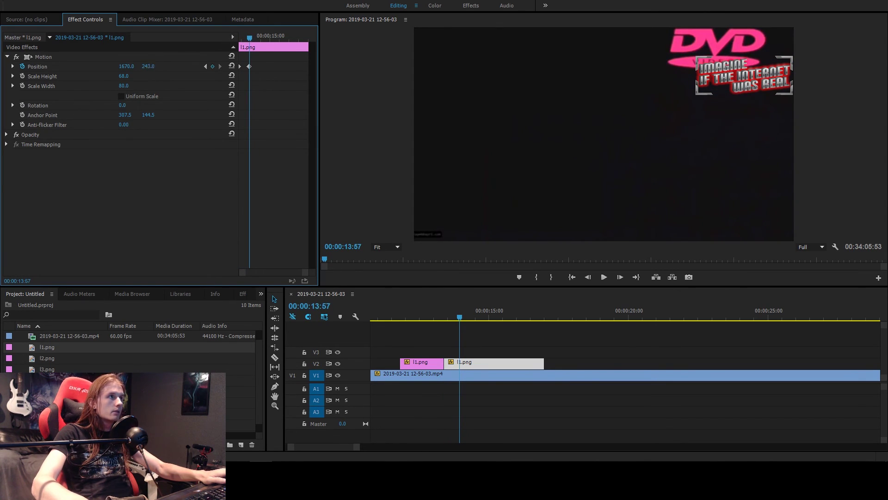
text(100)
key(Return)
drag(127, 68, 81, 68)
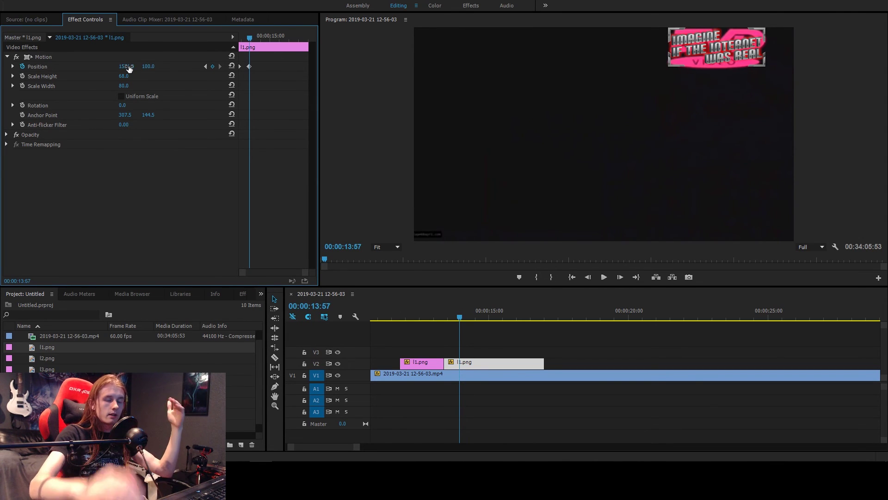
drag(461, 317, 417, 320)
key(space)
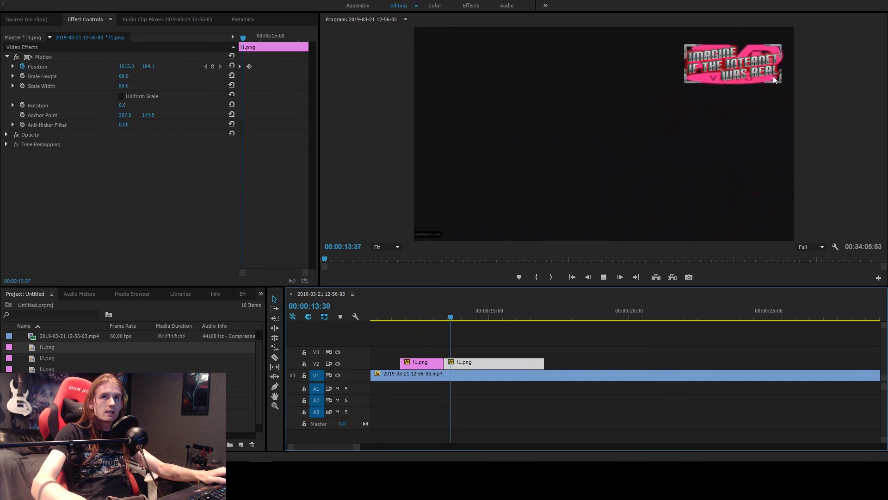
key(space)
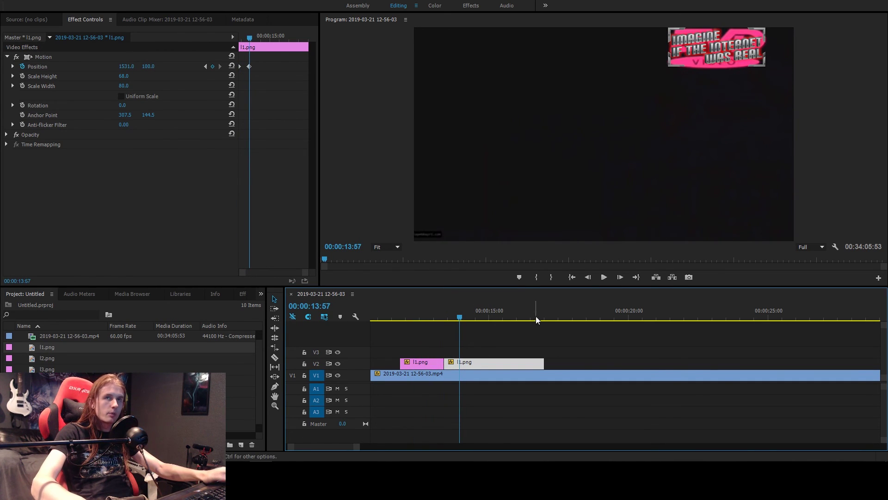
Step: Open Background Video 3.prproj from the Videos folder in Explorer
click(512, 333)
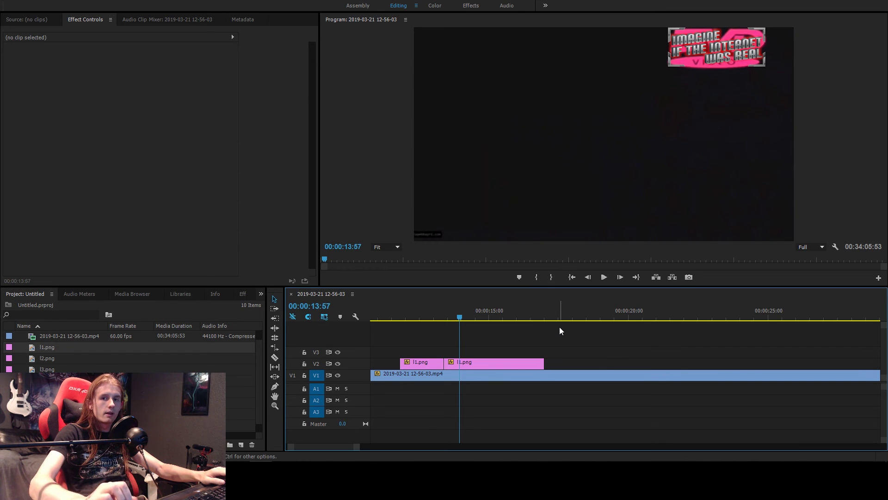
key(minus)
key(minus)
key(minus)
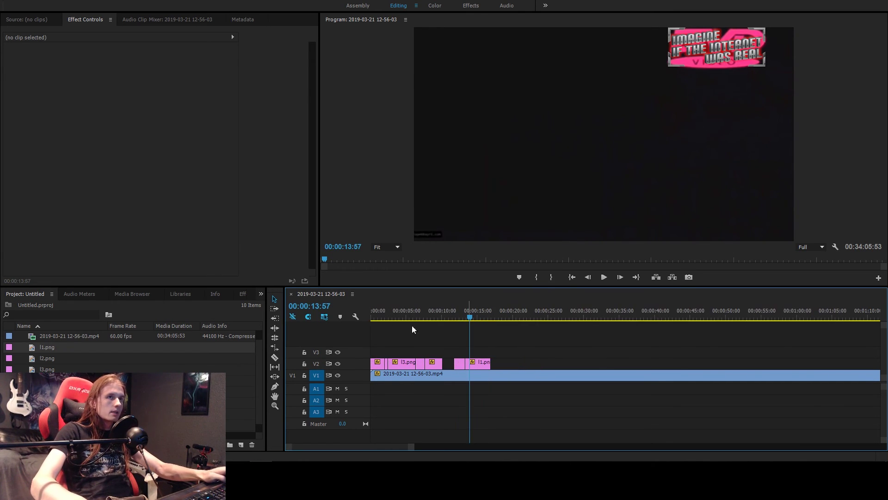
key(alt+Tab)
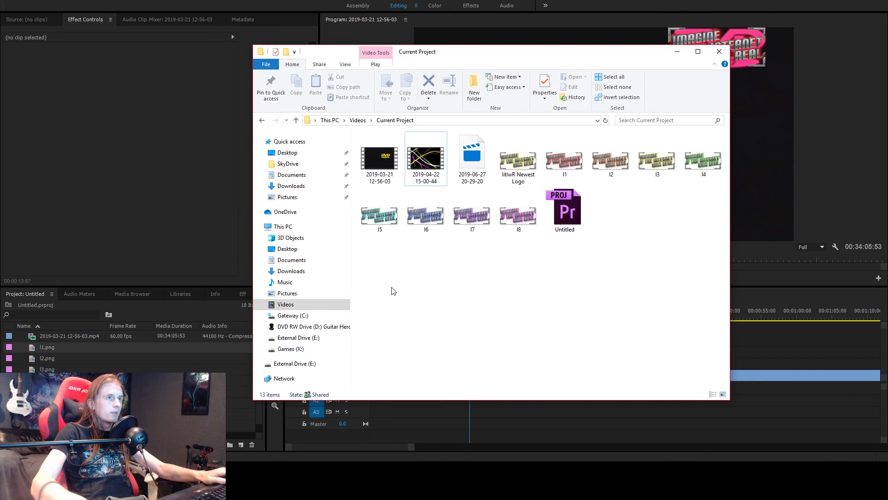
click(290, 306)
click(598, 337)
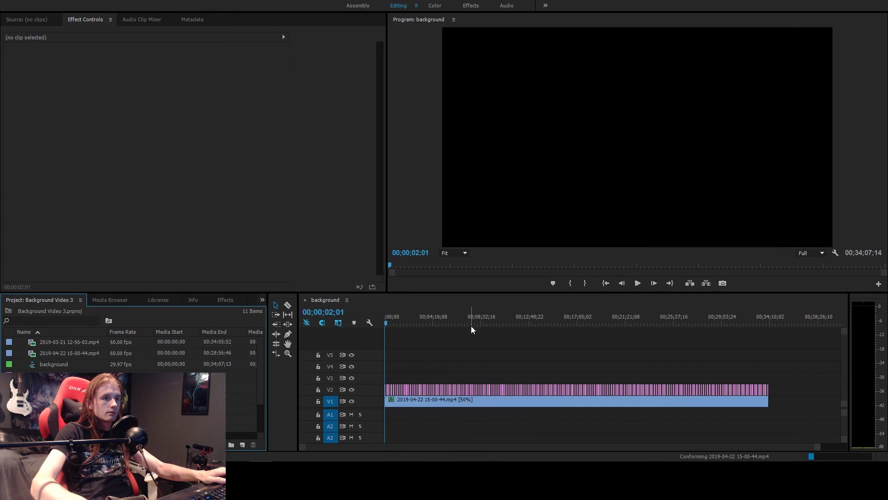
scroll(445, 357, up, 3)
click(432, 346)
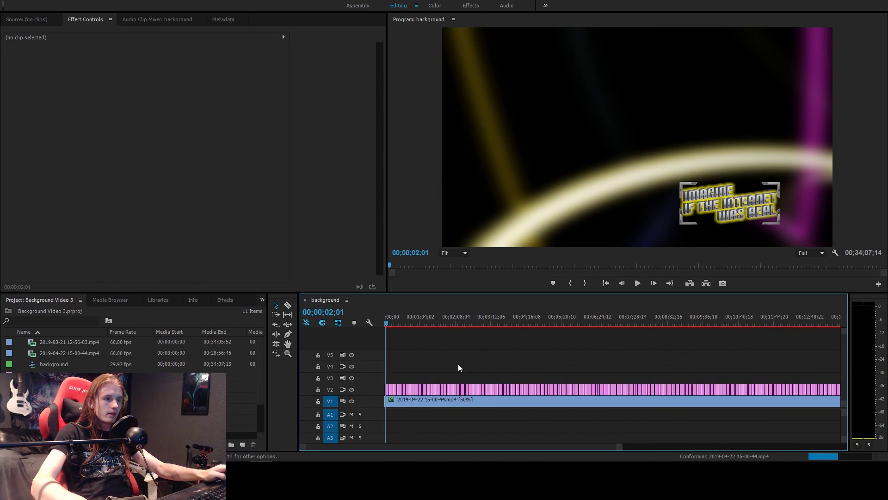
scroll(458, 364, down, 4)
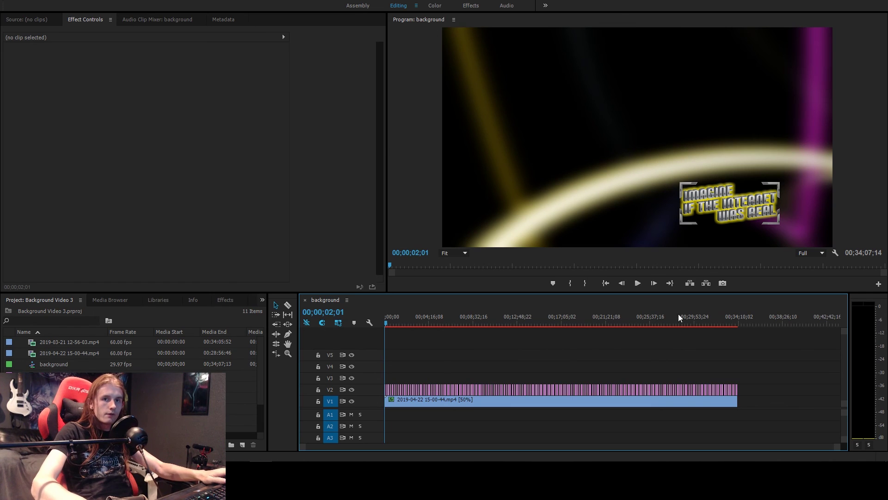
drag(428, 318, 376, 319)
key(space)
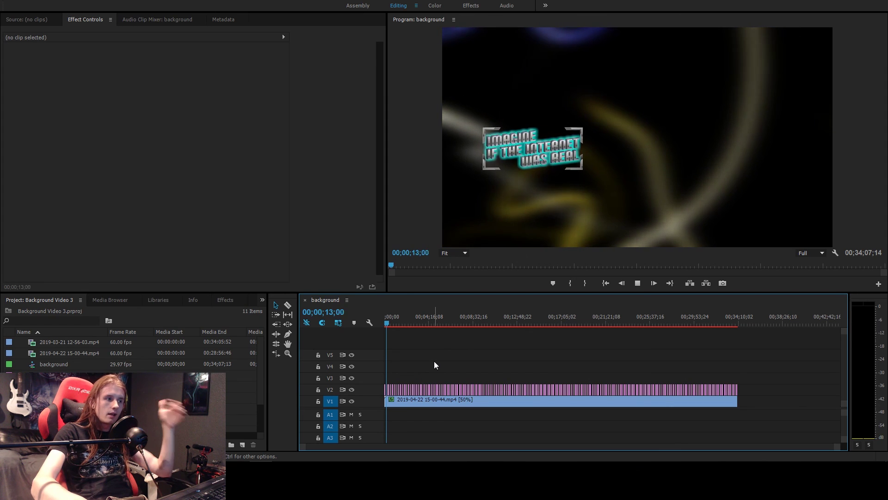
key(space)
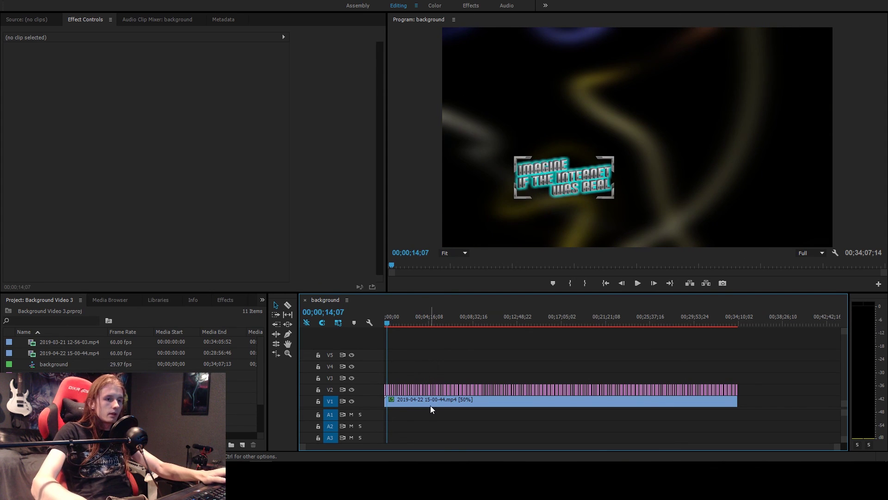
click(432, 405)
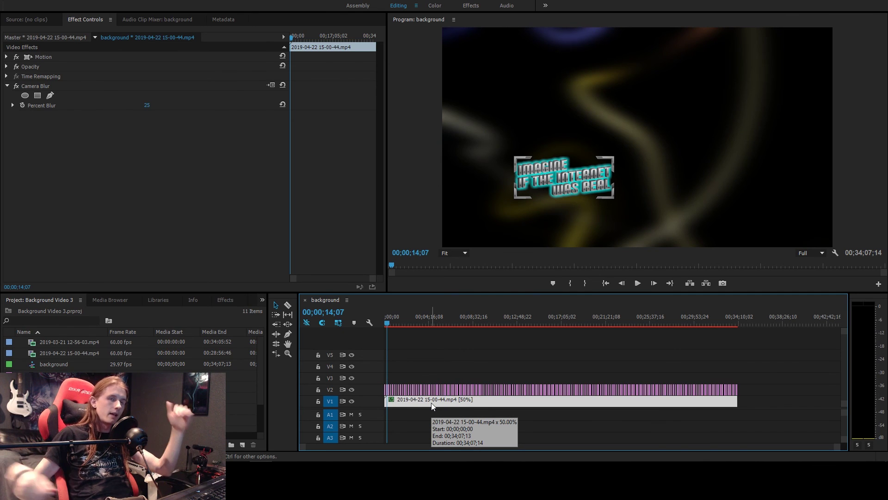
click(417, 358)
scroll(543, 351, up, 3)
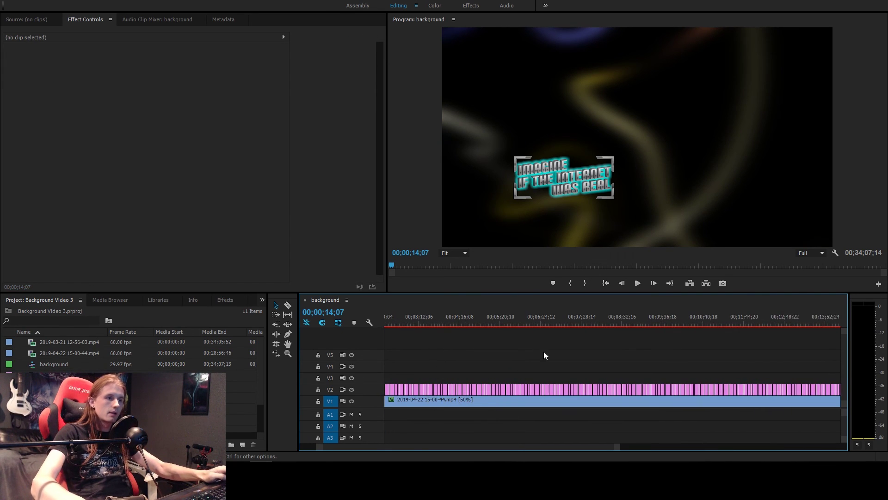
scroll(498, 362, up, 3)
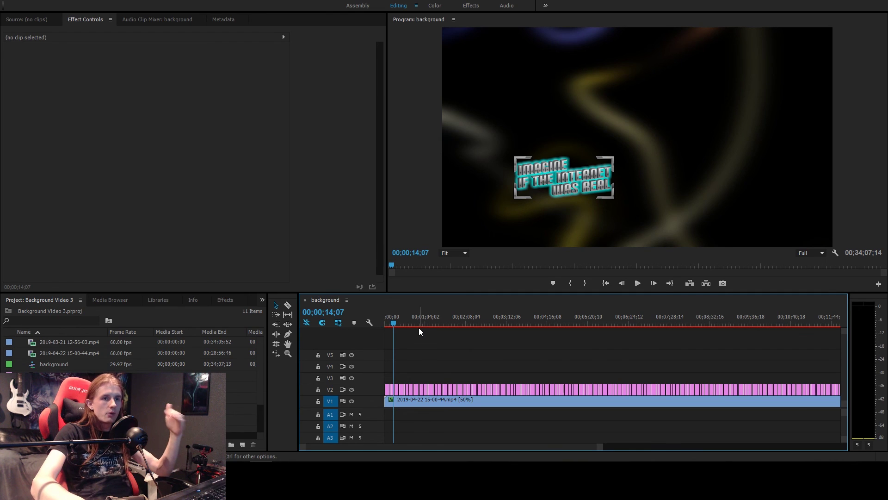
key(Home)
key(space)
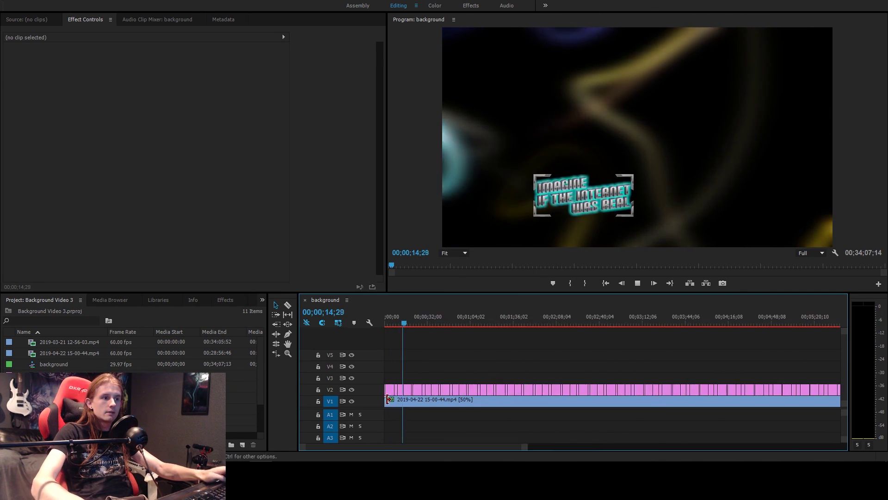
key(equal)
key(equal)
key(equal)
key(equal)
key(equal)
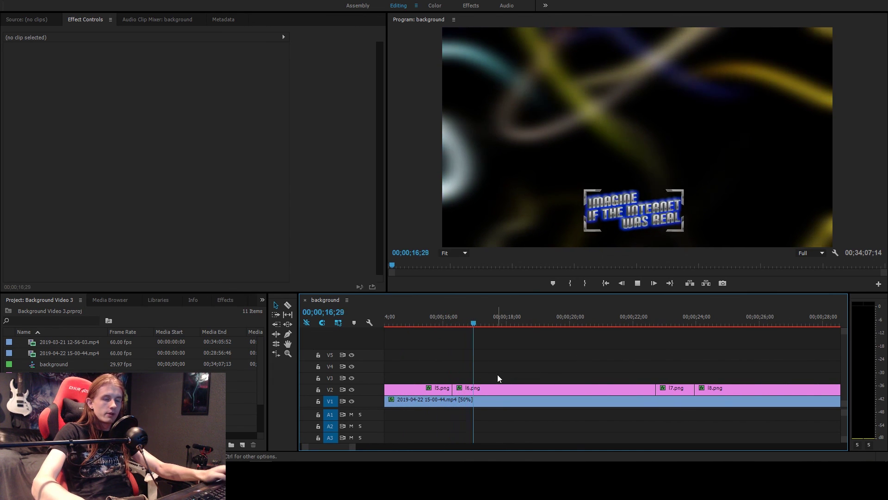
key(minus)
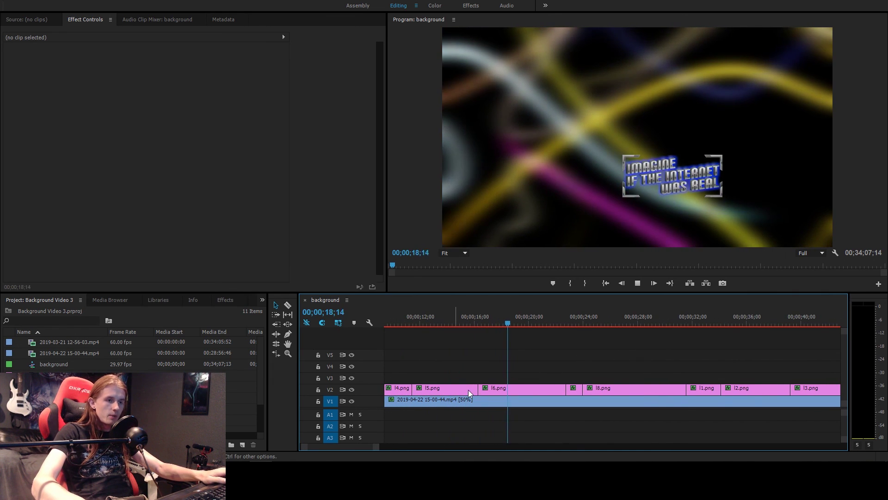
click(509, 388)
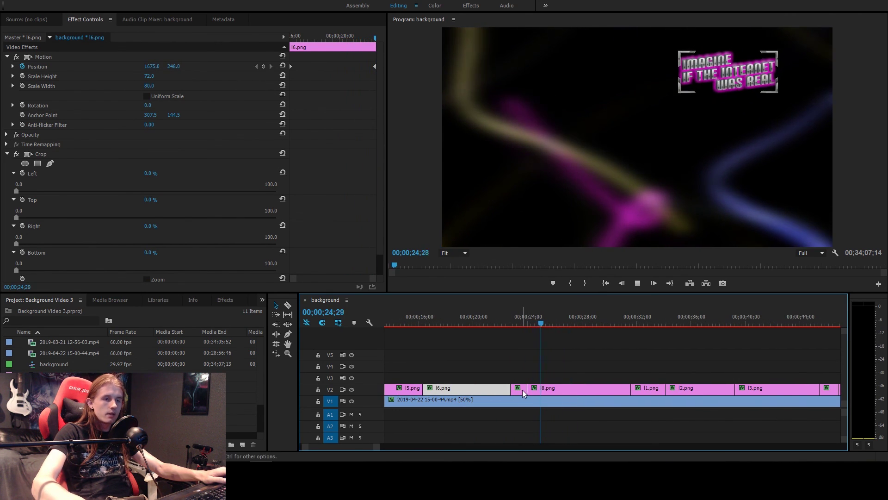
click(575, 391)
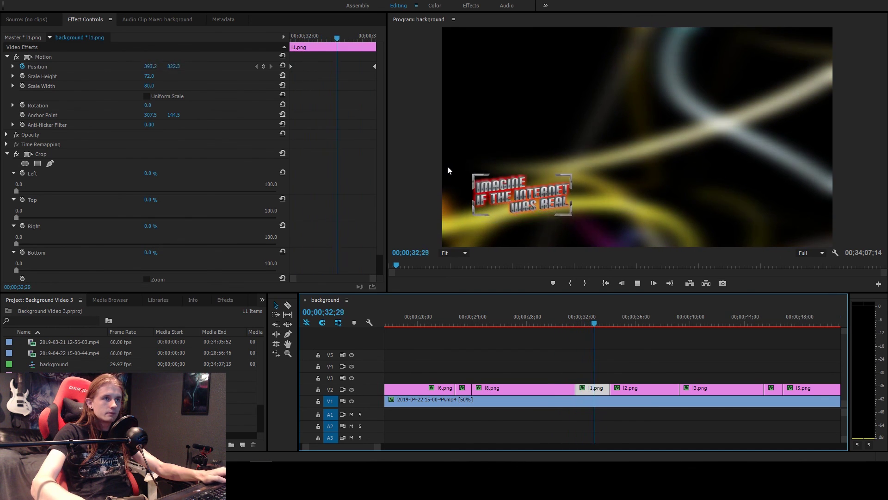
click(490, 354)
key(minus)
key(space)
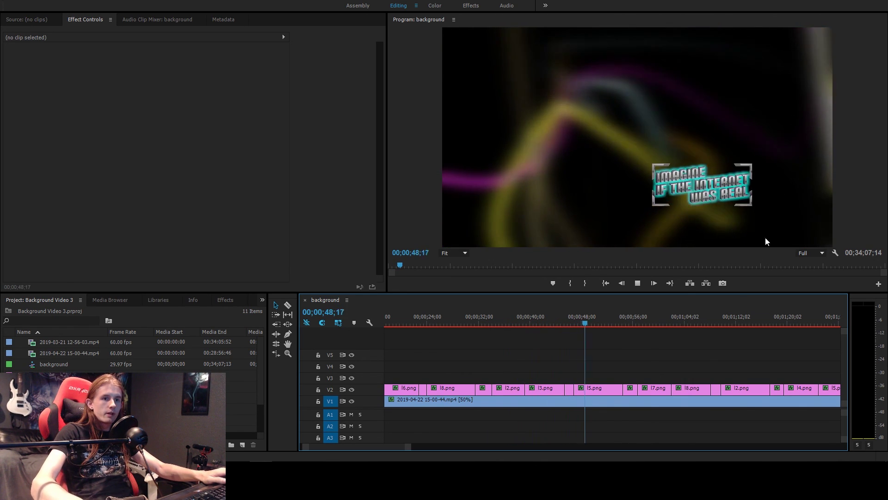
key(space)
key(backslash)
scroll(523, 355, up, 3)
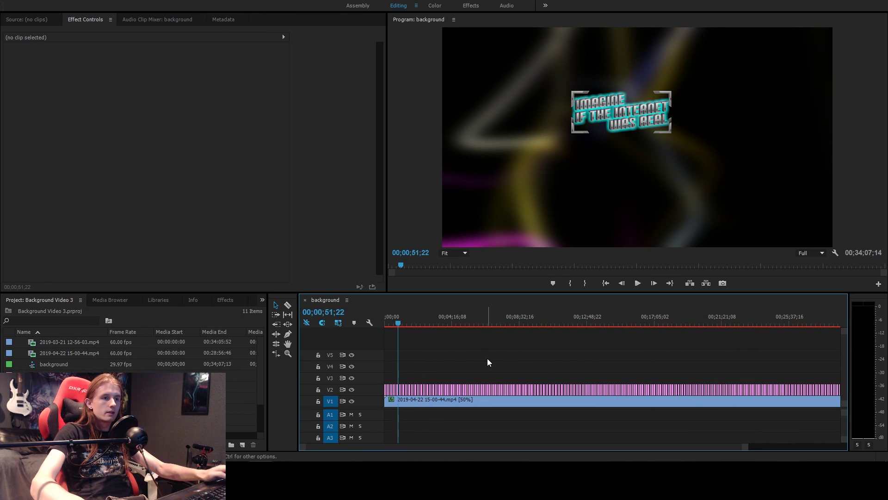
scroll(484, 358, up, 4)
drag(491, 322, 503, 323)
key(space)
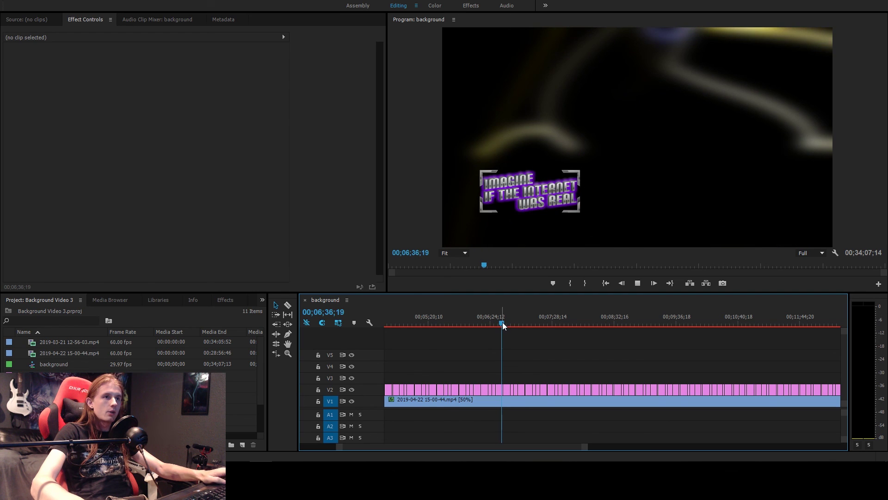
key(space)
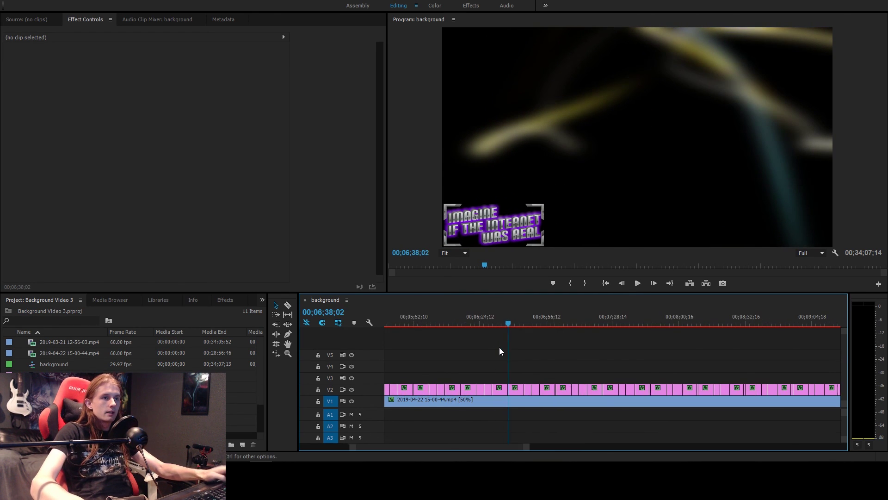
scroll(499, 347, up, 7)
click(554, 324)
key(space)
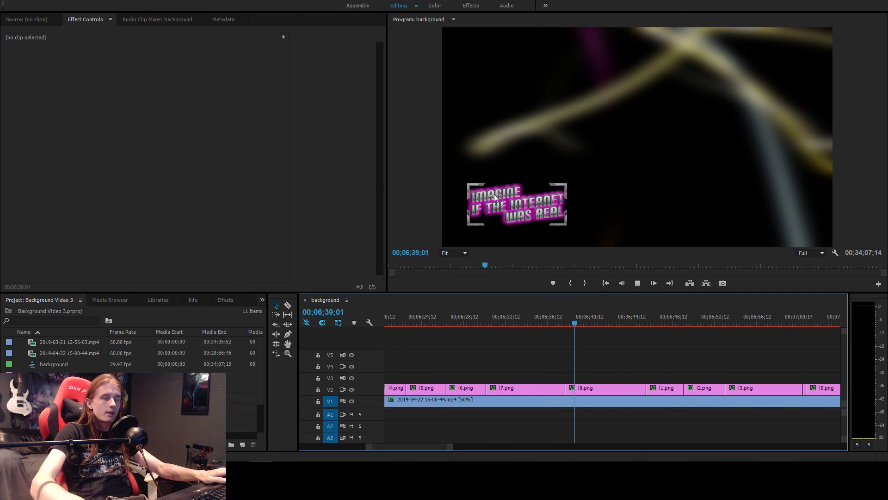
click(555, 320)
key(space)
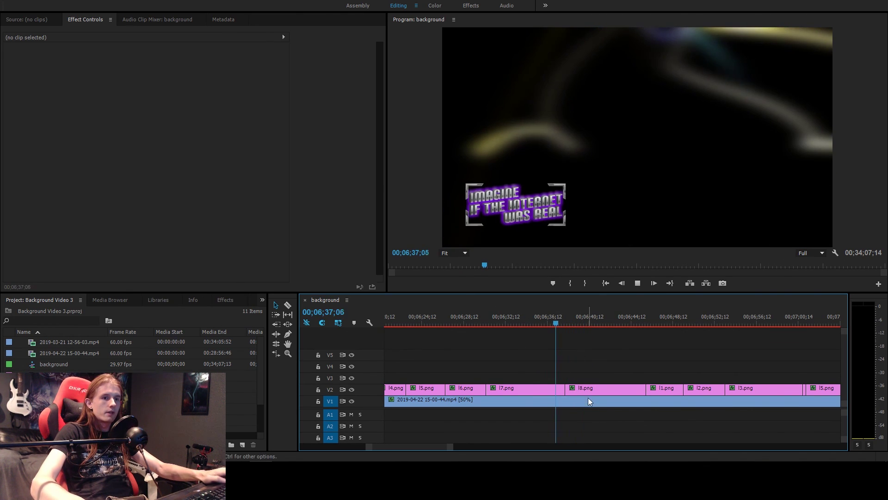
click(592, 393)
key(space)
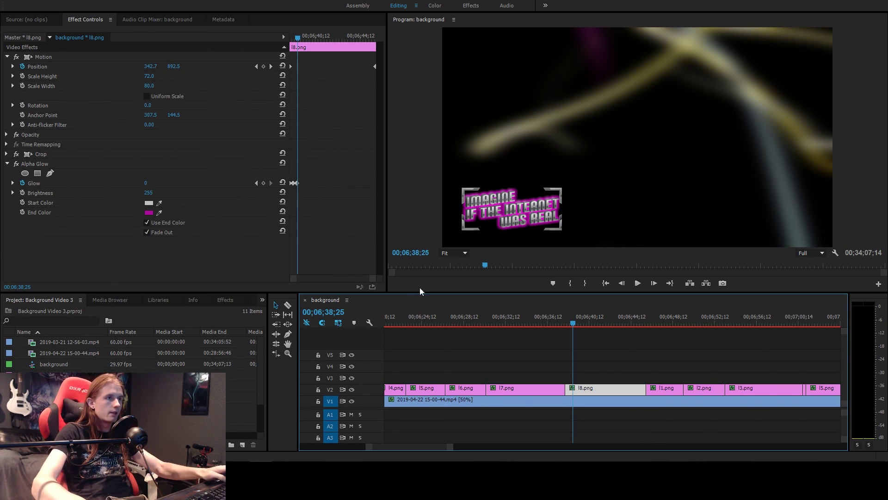
key(=)
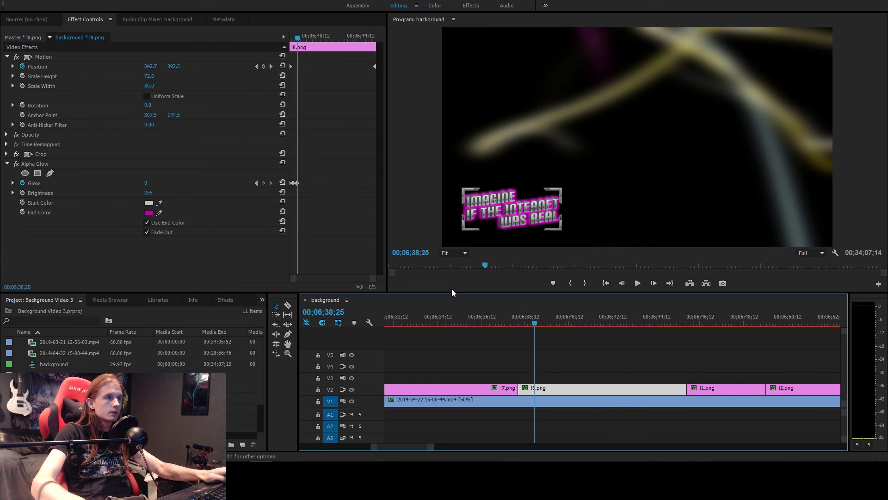
click(297, 37)
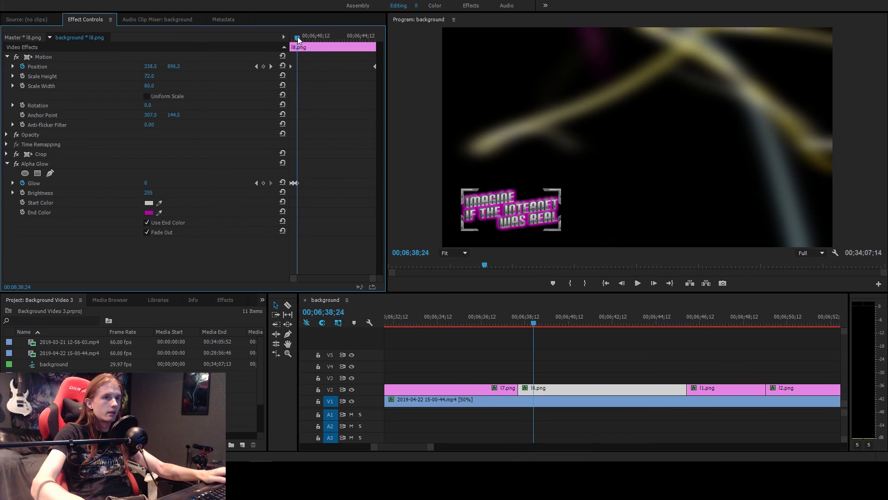
drag(298, 37, 303, 37)
scroll(511, 376, down, 4)
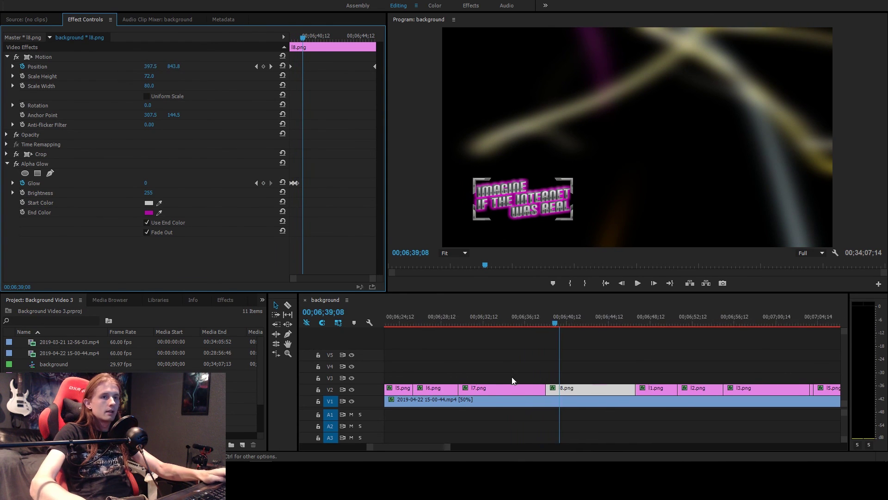
click(526, 346)
scroll(506, 341, down, 3)
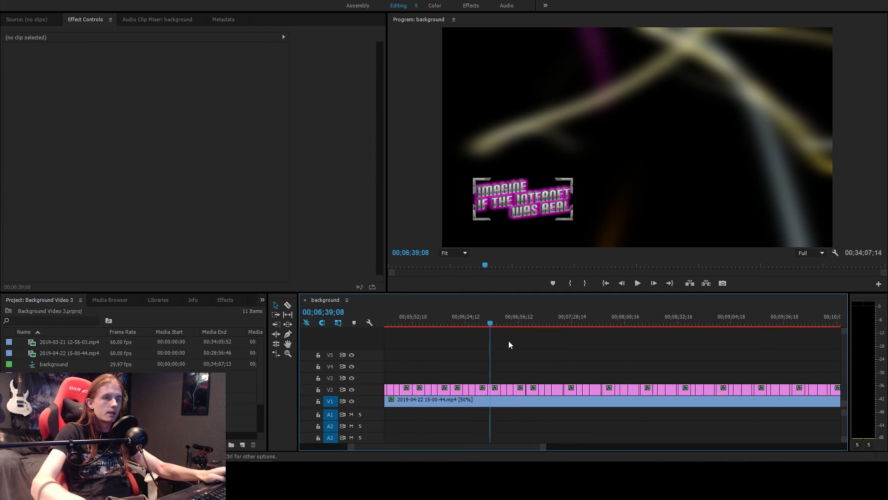
scroll(506, 346, down, 5)
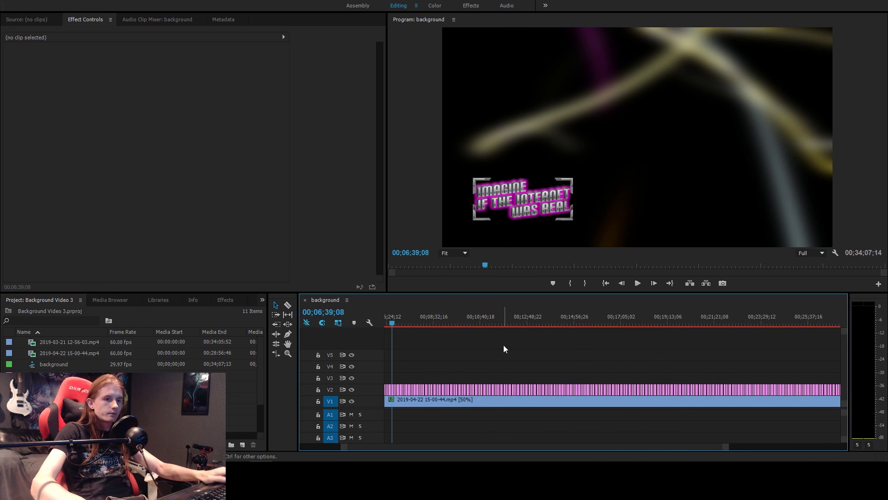
scroll(499, 352, down, 3)
Step: From the sequence start, select l3.png and jump to its next Position keyframe
key(Home)
scroll(424, 373, up, 8)
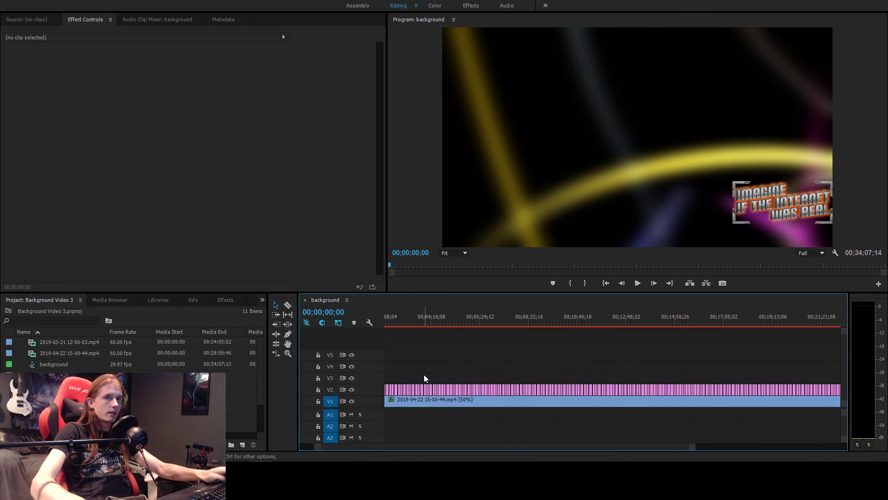
scroll(430, 354, up, 3)
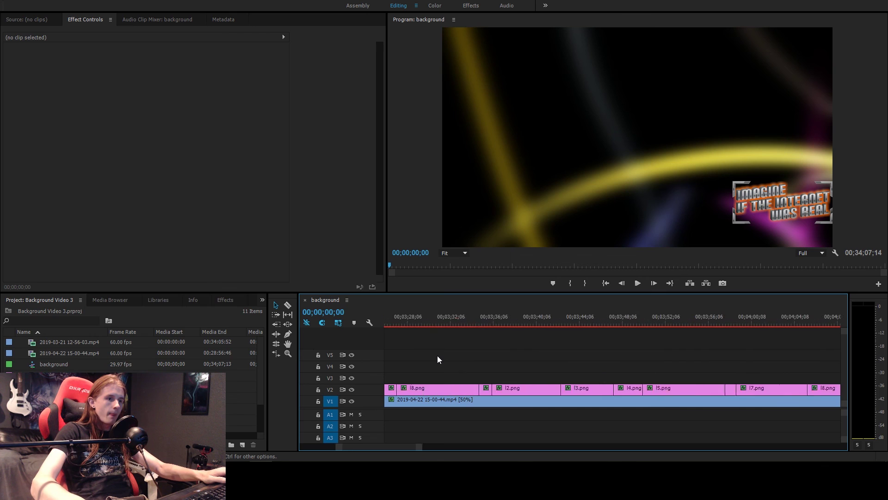
scroll(432, 363, up, 15)
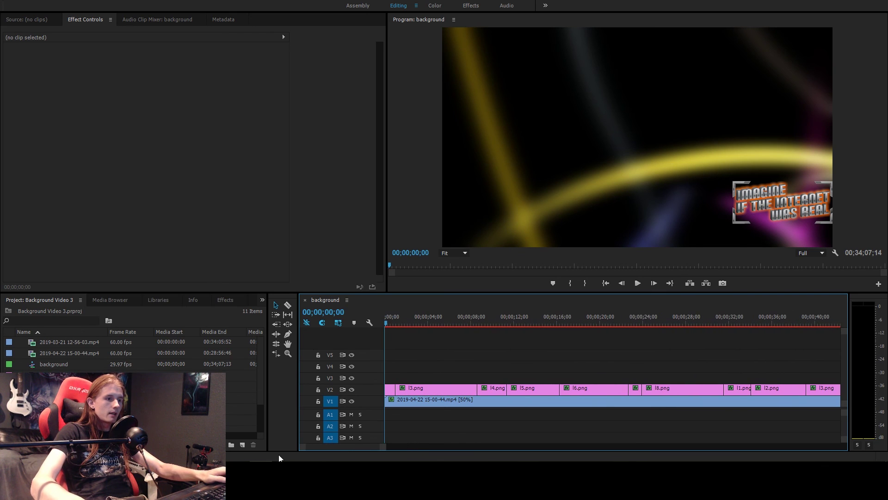
drag(384, 327, 404, 324)
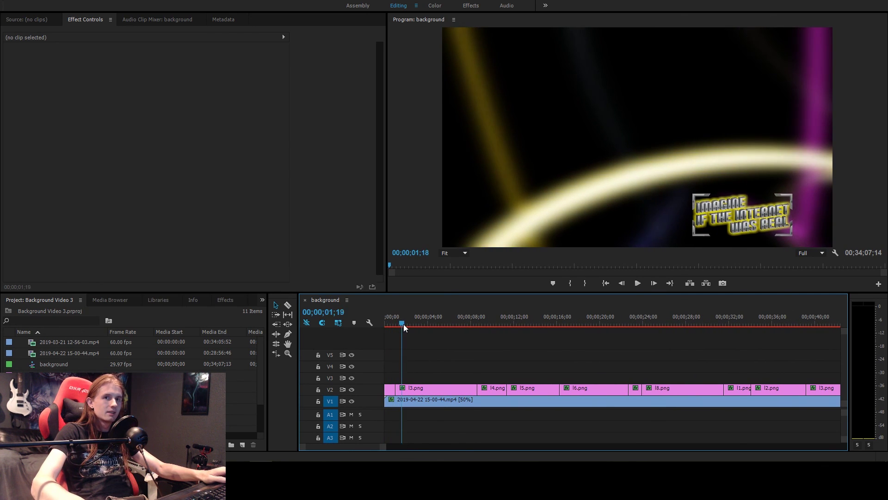
click(427, 391)
click(272, 66)
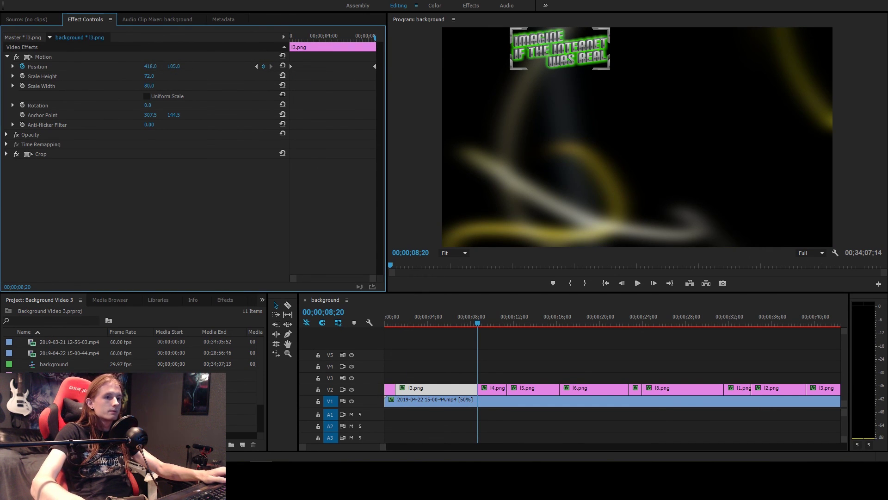
Step: At 00;00;08;19, slide l3.png left to X 250.9 in the top-left corner
click(509, 307)
key(Left)
key(Left)
key(Left)
key(Left)
key(Left)
key(Left)
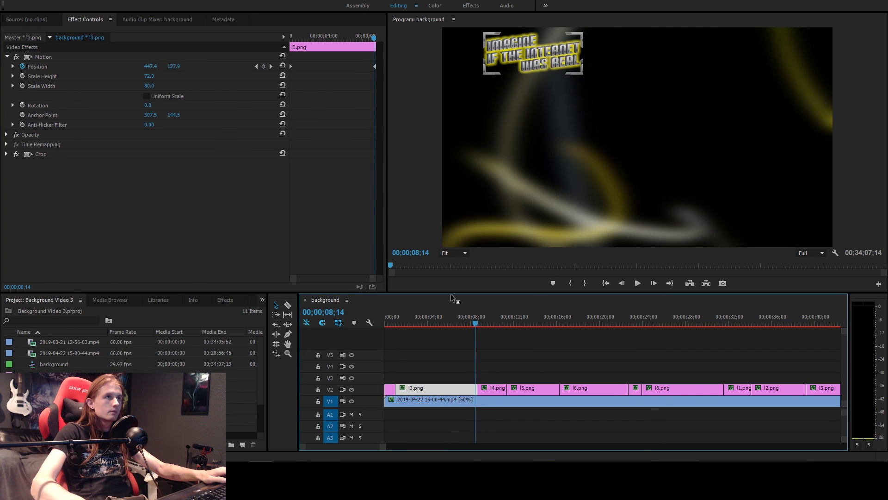
click(271, 66)
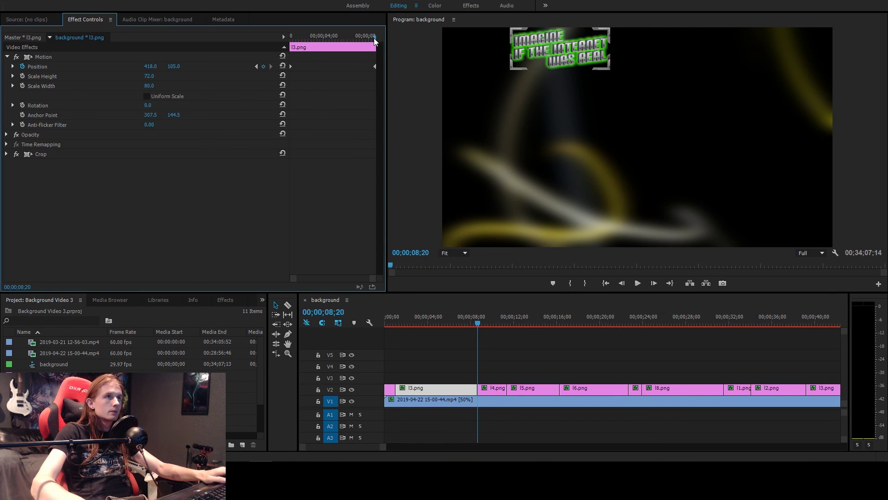
key(Left)
drag(149, 69, 70, 68)
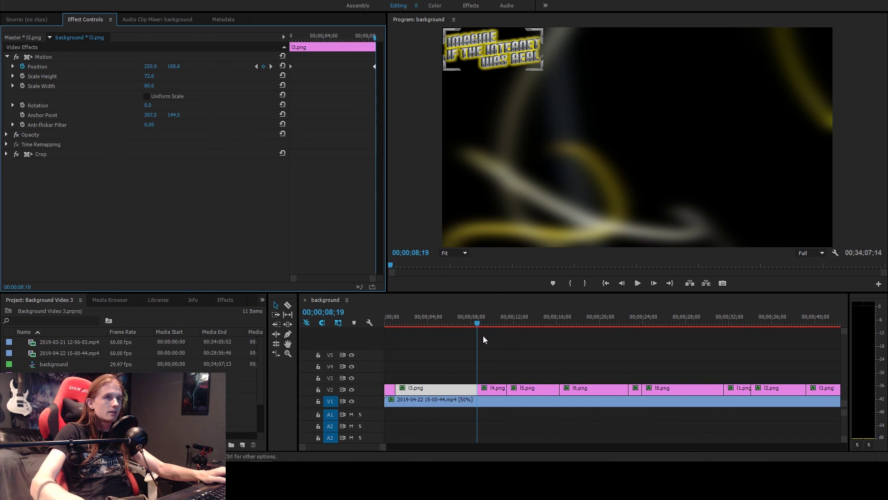
Step: Play back the edited l3.png bounce from near the sequence start
drag(477, 324, 390, 325)
key(space)
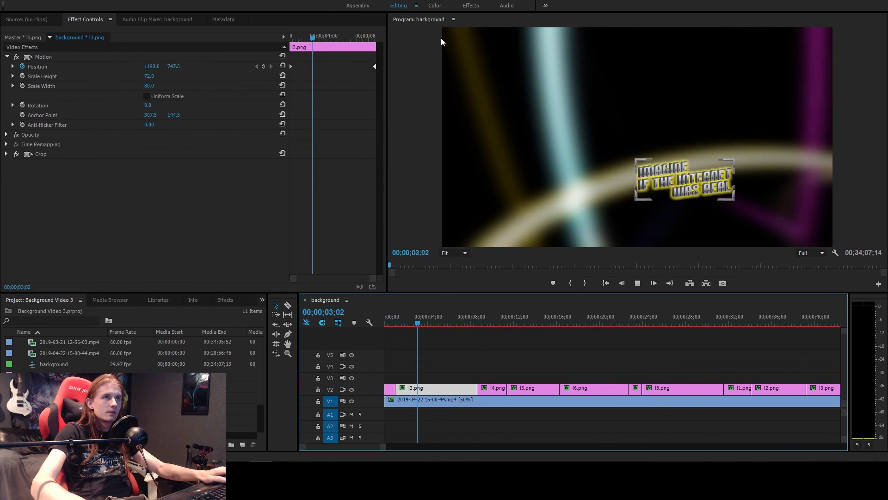
key(space)
click(481, 350)
key(minus)
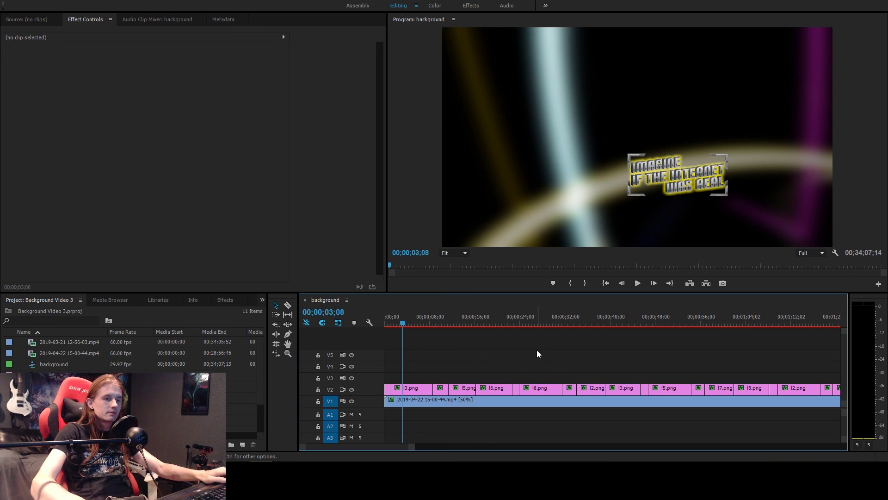